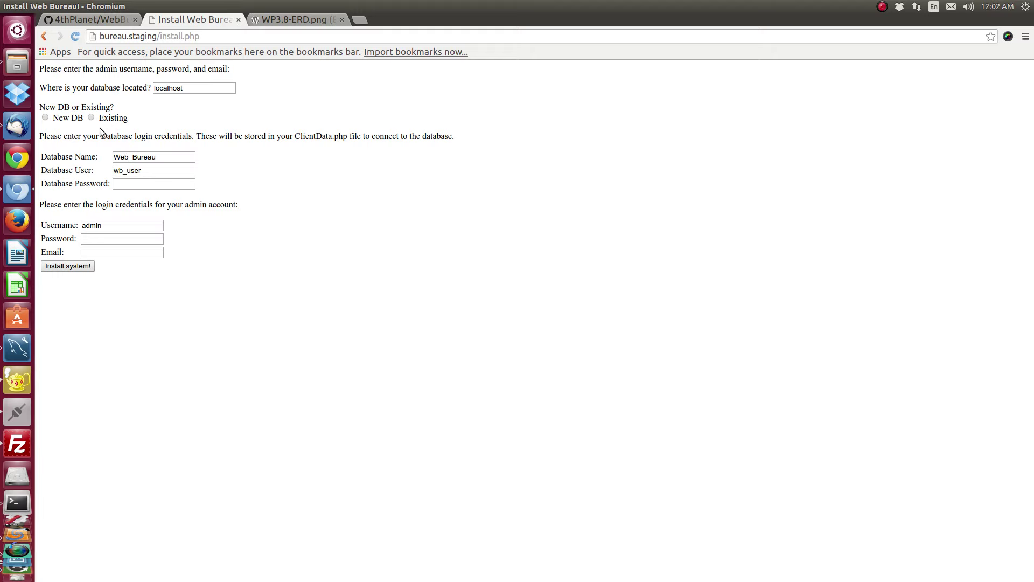
# - Choose New DB and paste in the database admin and database user passwords
pyautogui.click(75, 118)
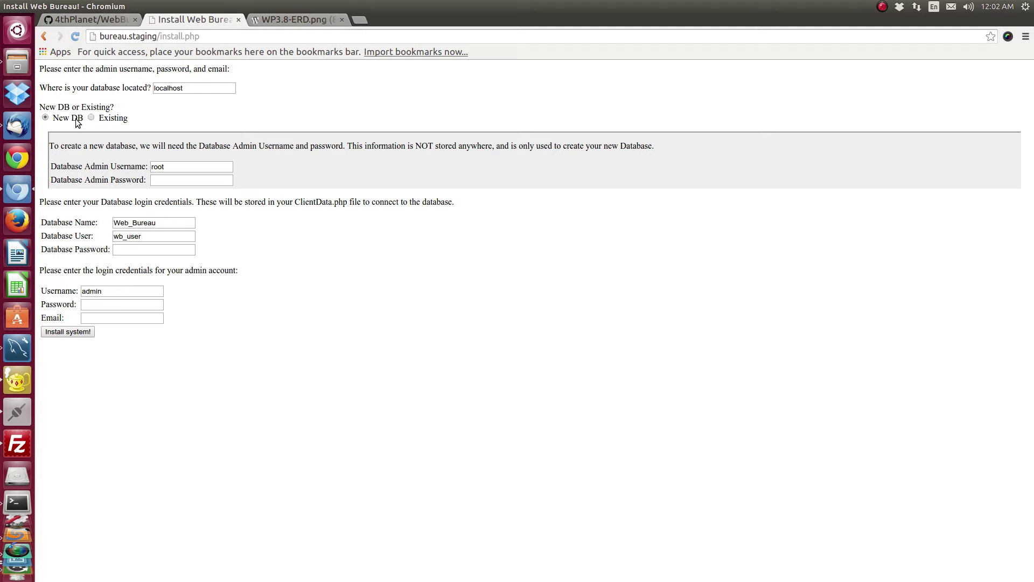
pyautogui.click(219, 180)
pyautogui.hotkey('ctrl', 'v')
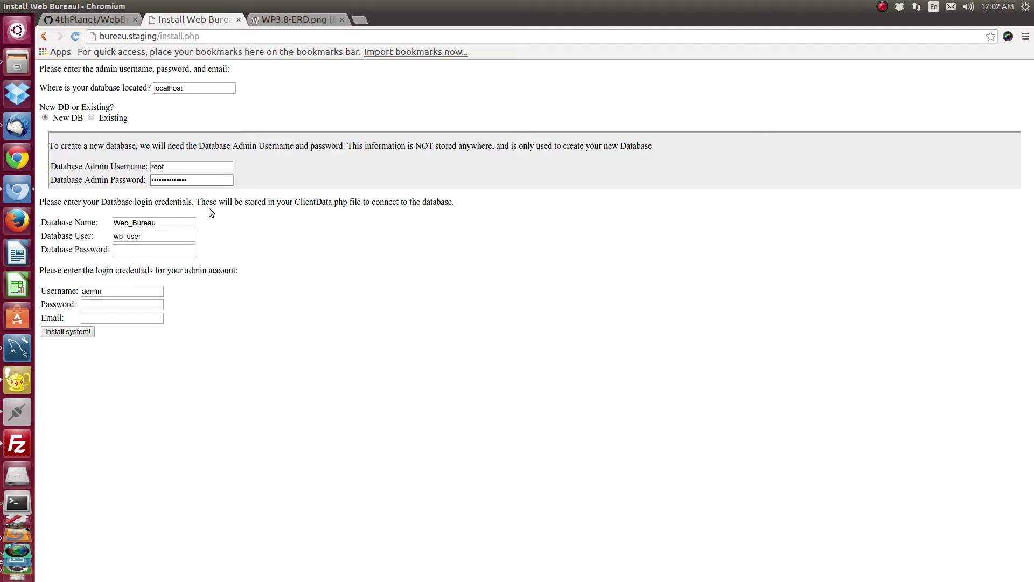
pyautogui.click(179, 227)
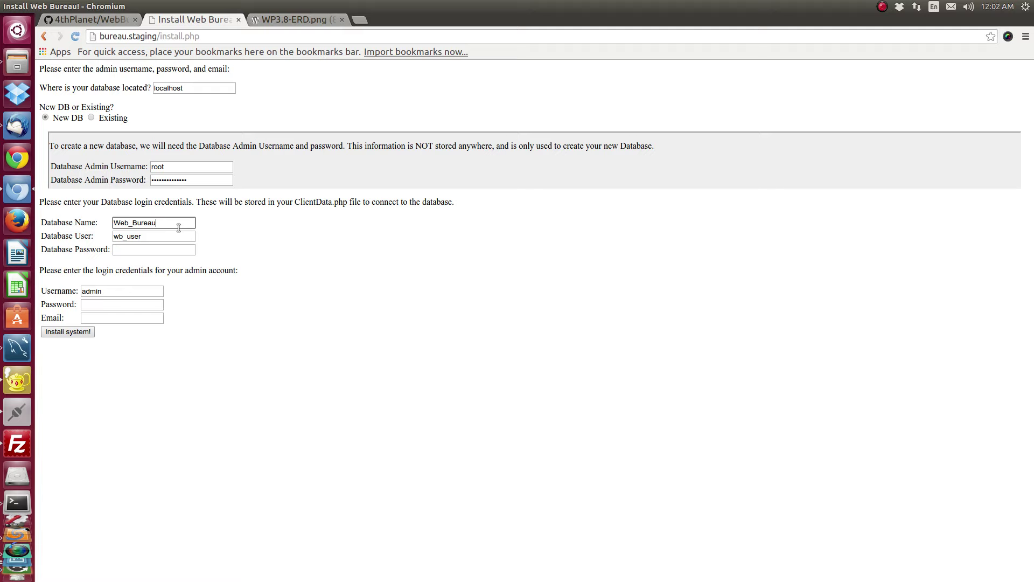
pyautogui.click(163, 249)
pyautogui.hotkey('ctrl', 'v')
pyautogui.hotkey('ctrl', 'v')
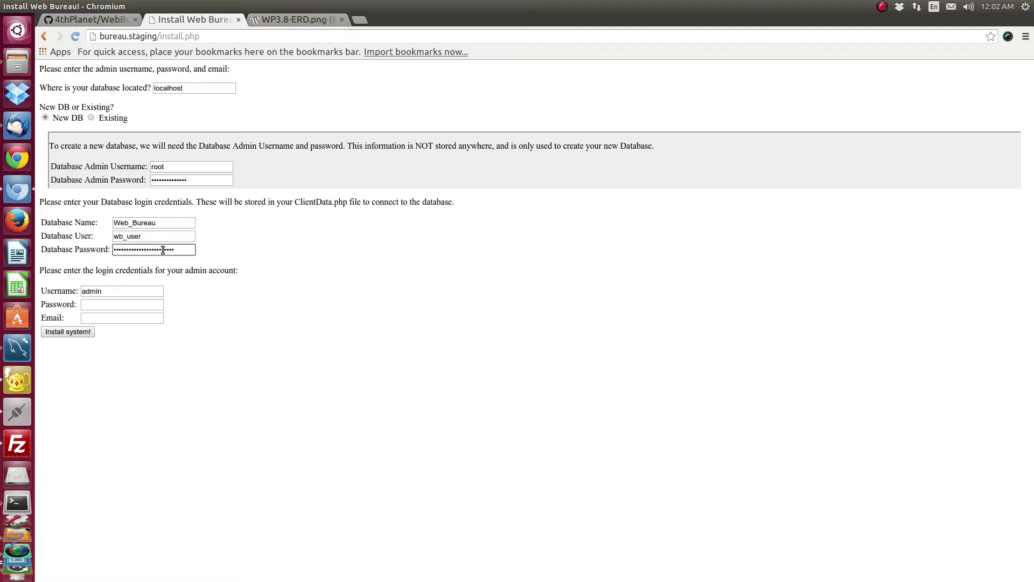
# - Enter the admin username, password and e-mail address, then install the system
pyautogui.press('Tab')
pyautogui.write('Mars')
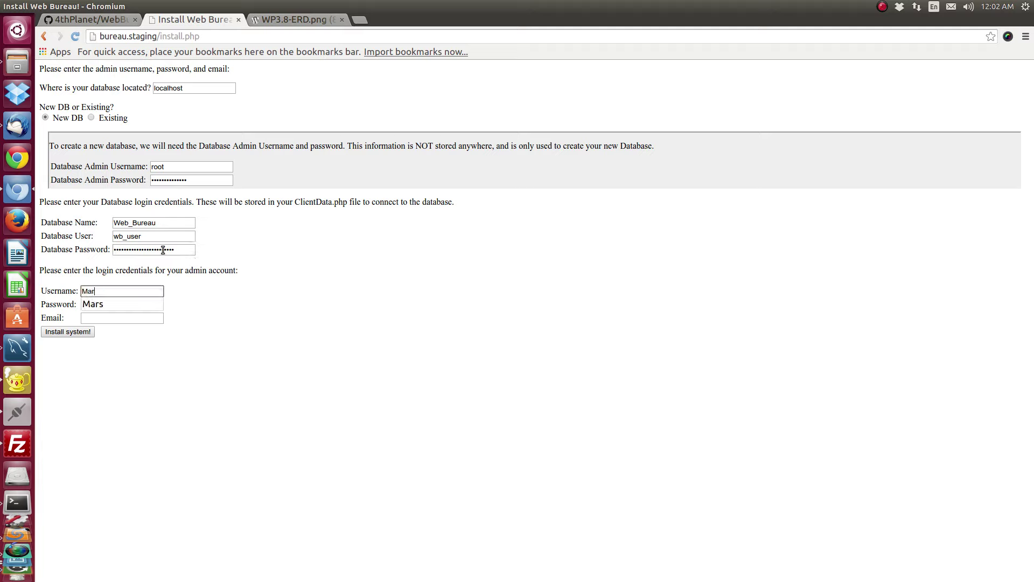
pyautogui.press('Tab')
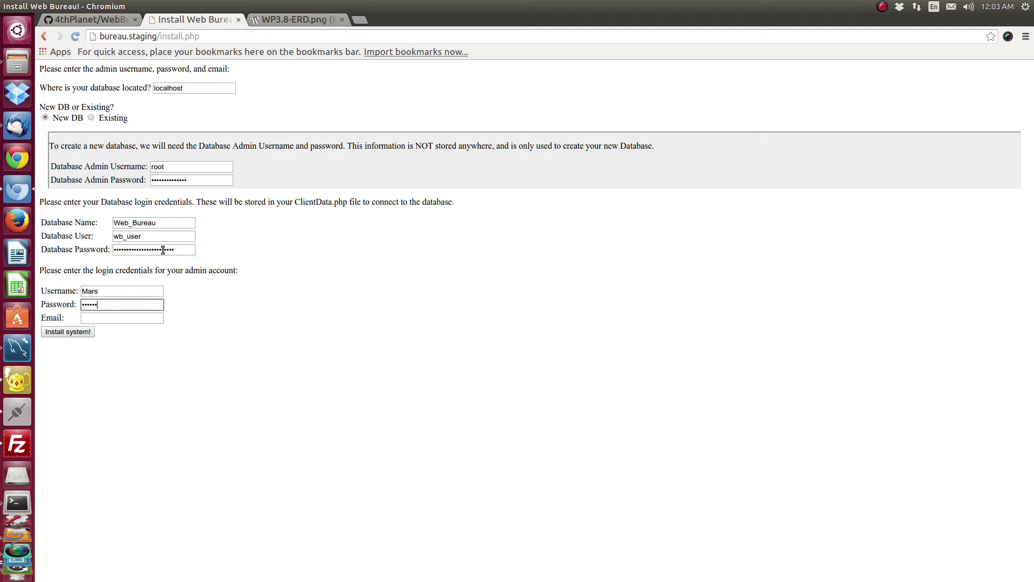
pyautogui.press('Tab')
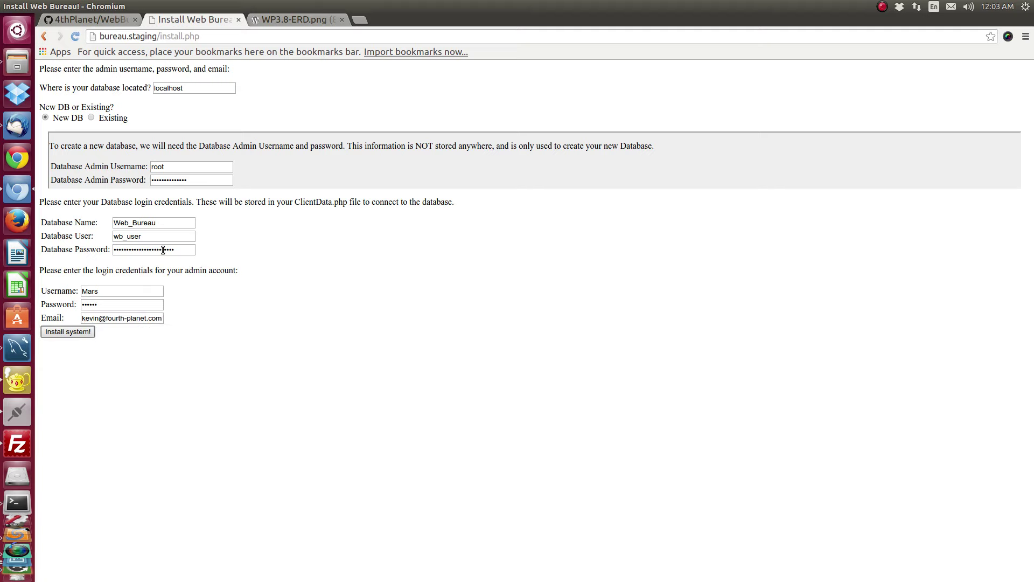
pyautogui.click(67, 332)
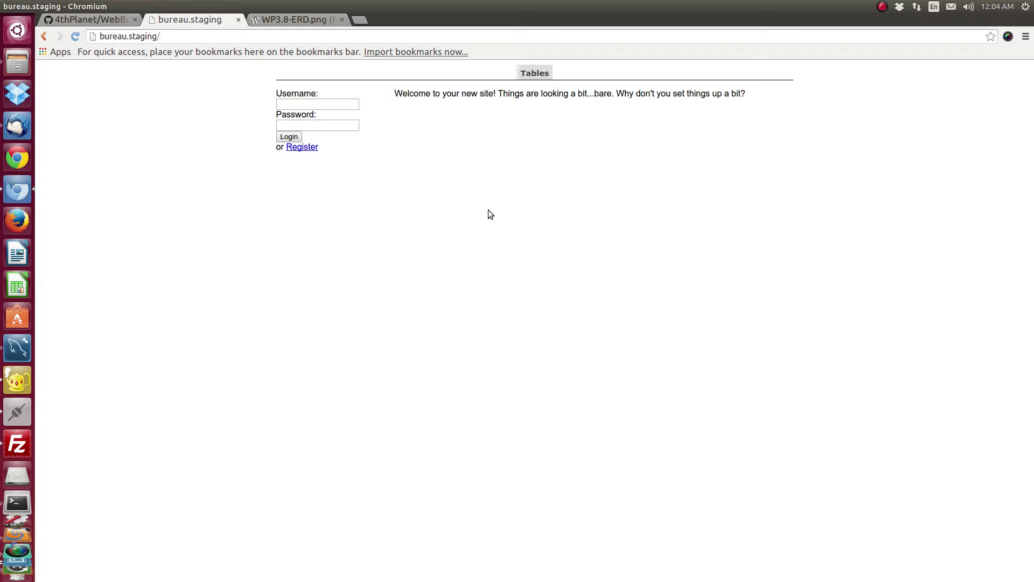
# - Log in with the new admin username and password, then go to the Modules page
pyautogui.click(357, 105)
pyautogui.press('Tab')
pyautogui.press('Return')
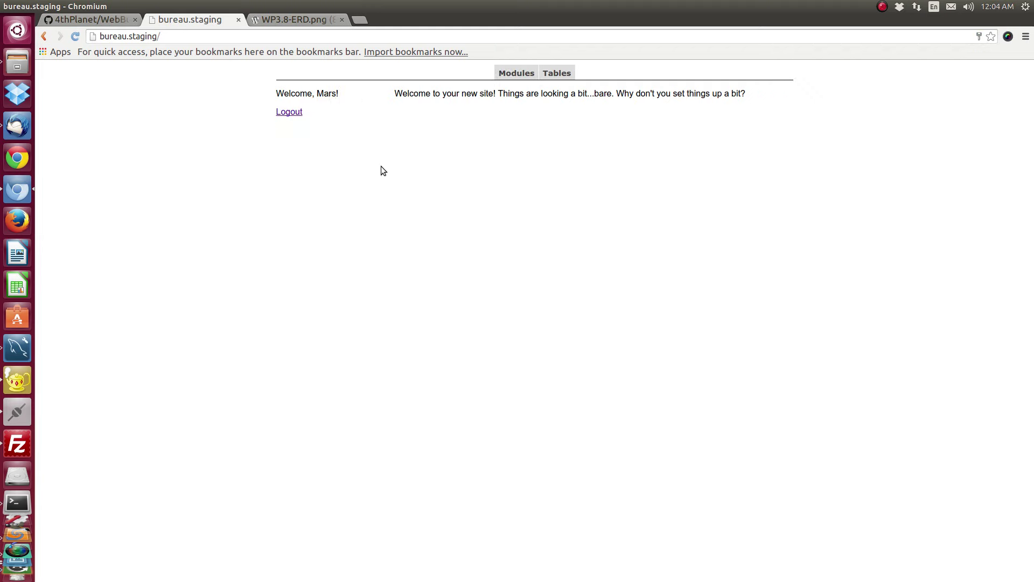
pyautogui.click(527, 76)
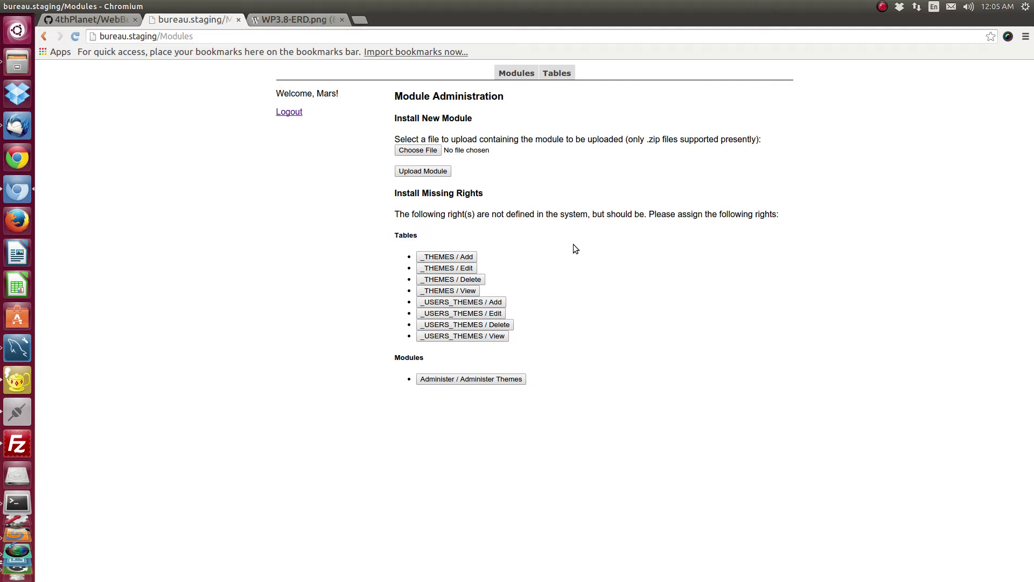
# - Assign the Administer Themes right to the Admin role and save it
pyautogui.click(502, 380)
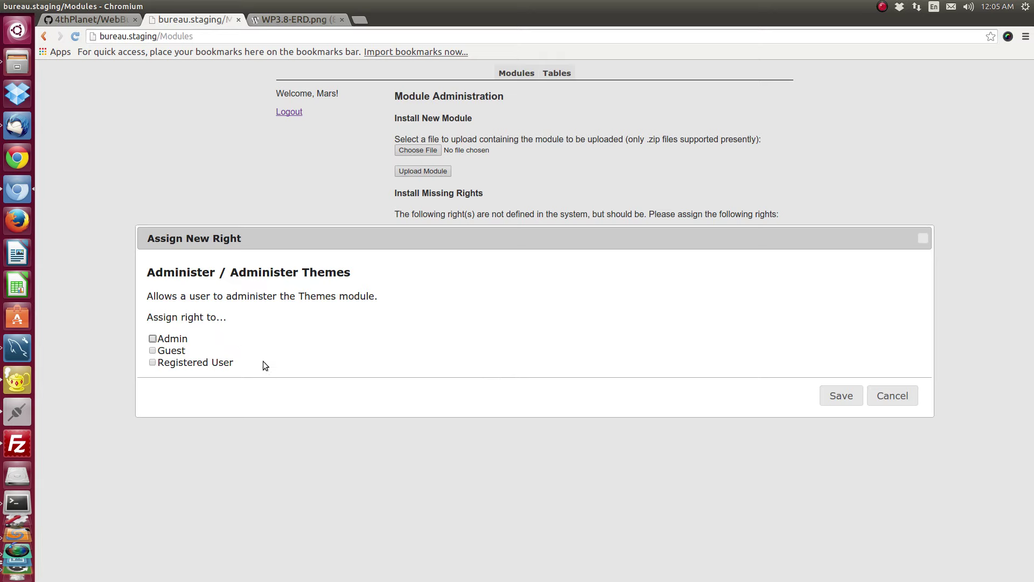
pyautogui.click(152, 338)
pyautogui.click(830, 400)
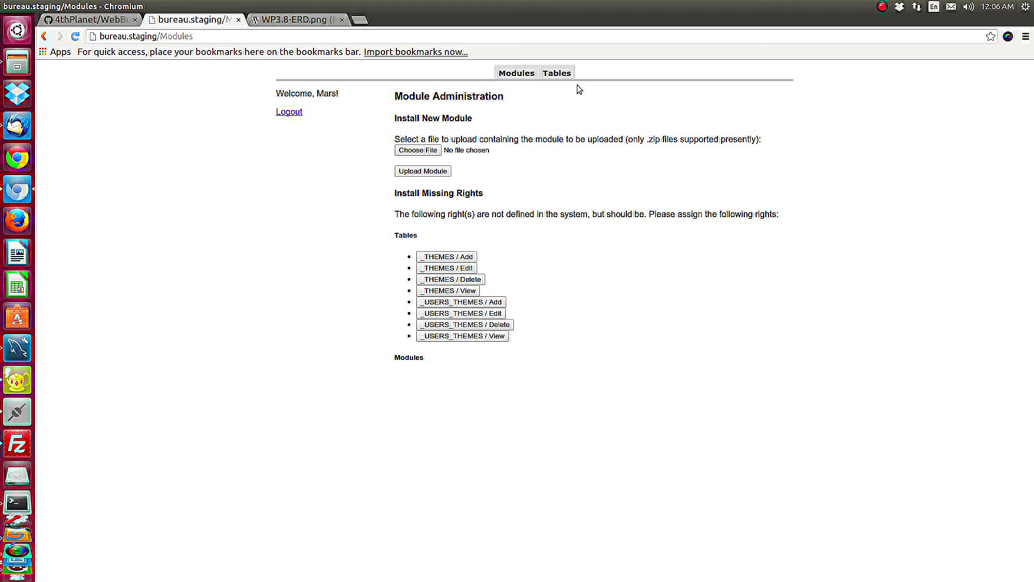
# - Open Modules > Layout and inspect the Welcome widget's markup, then close Developer Tools
pyautogui.moveTo(527, 76)
pyautogui.click(526, 103)
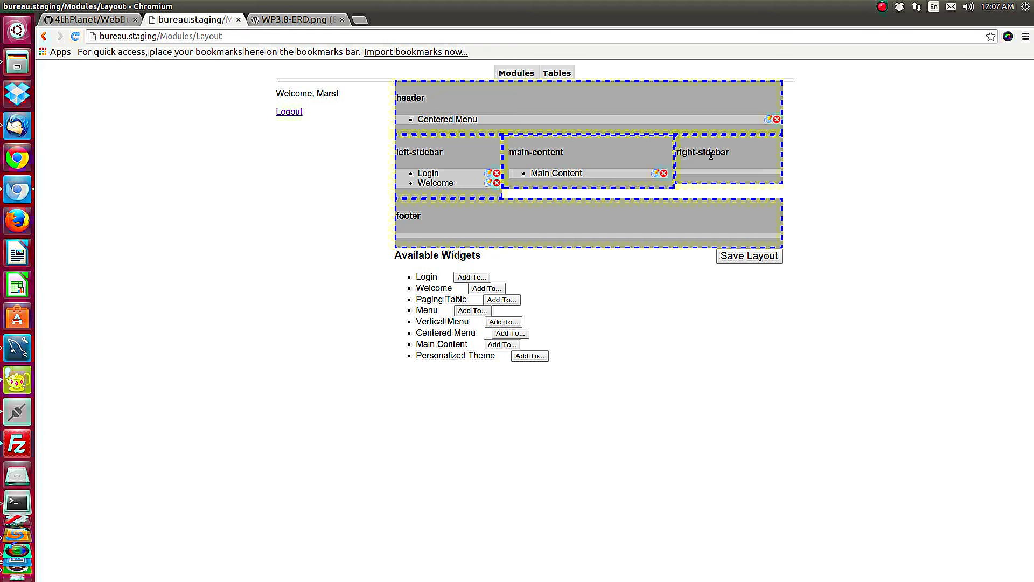
pyautogui.rightClick(612, 293)
pyautogui.click(665, 432)
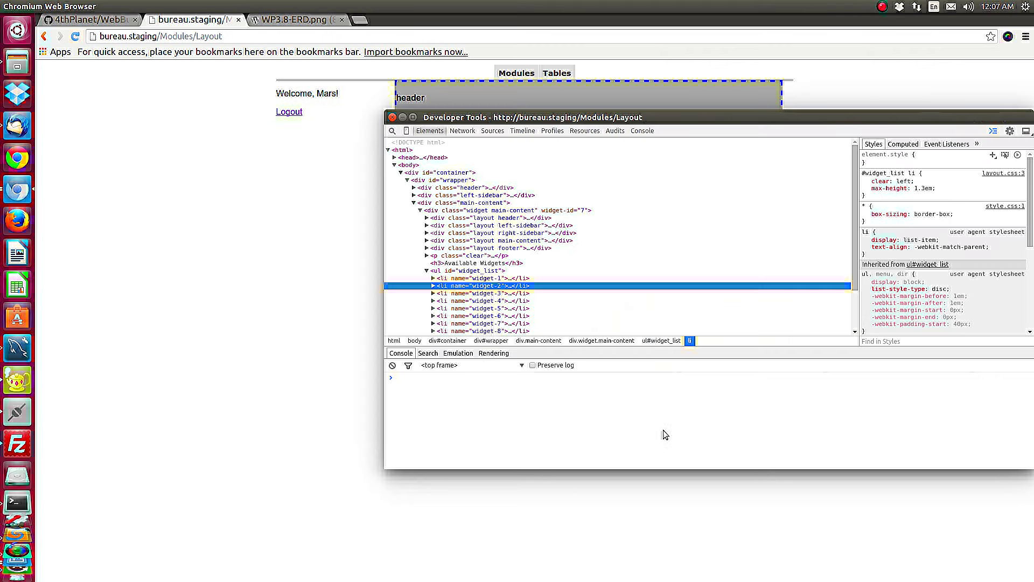
pyautogui.click(413, 203)
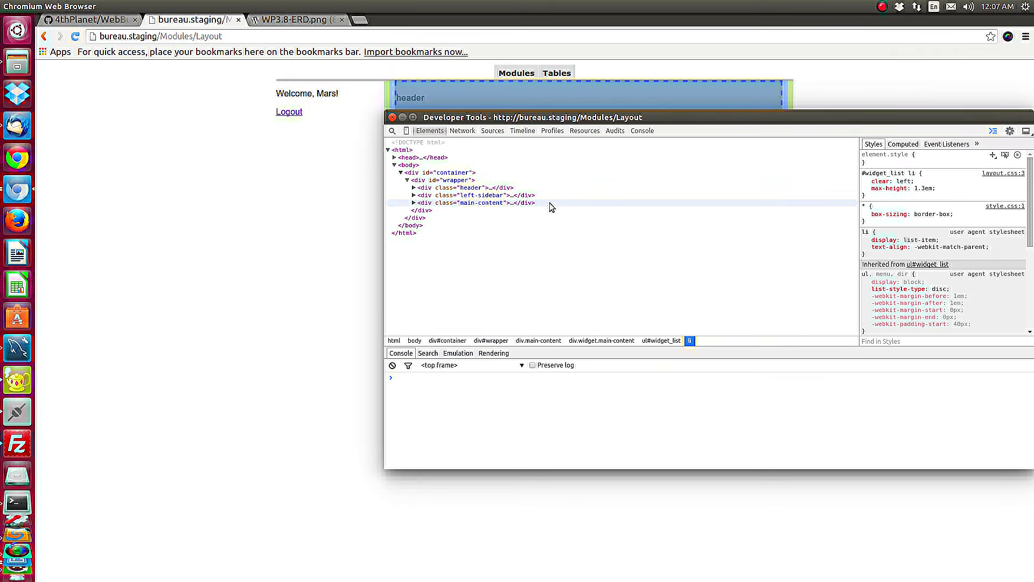
pyautogui.moveTo(413, 117); pyautogui.dragTo(375, 267)
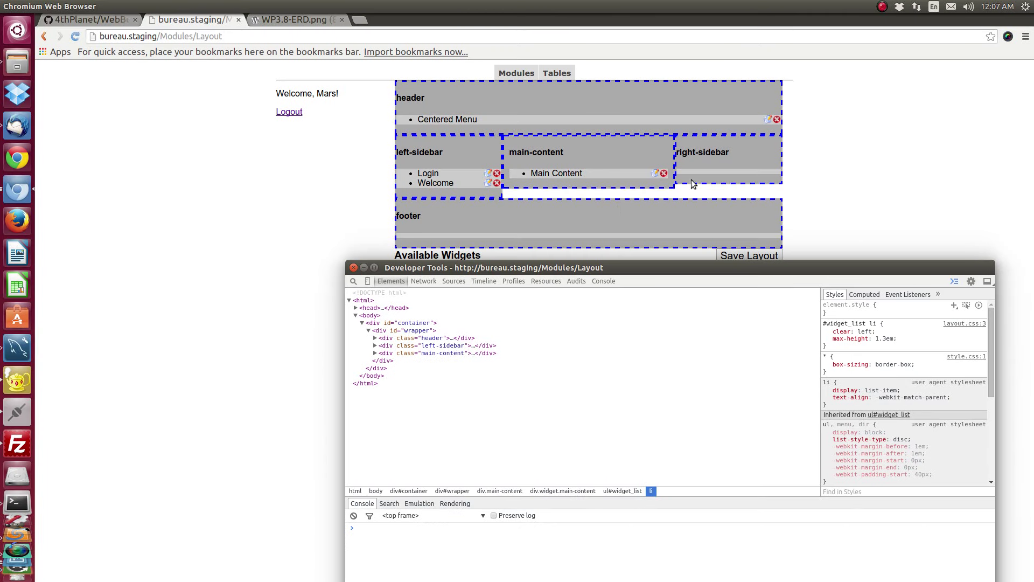
pyautogui.click(354, 268)
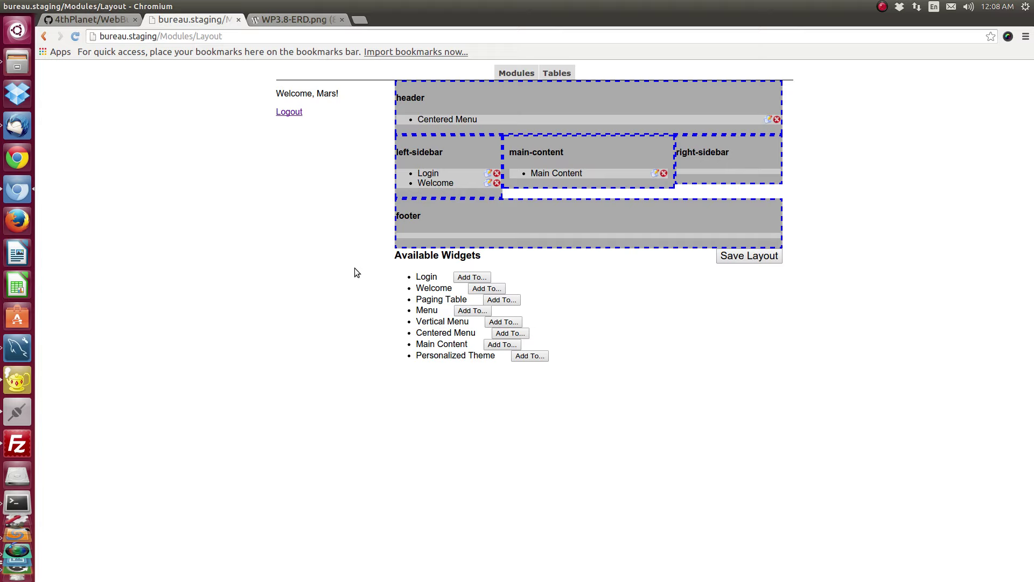
# - Place Personalized Theme and Vertical Menu in left-sidebar and open Vertical Menu's restrictions
pyautogui.click(530, 356)
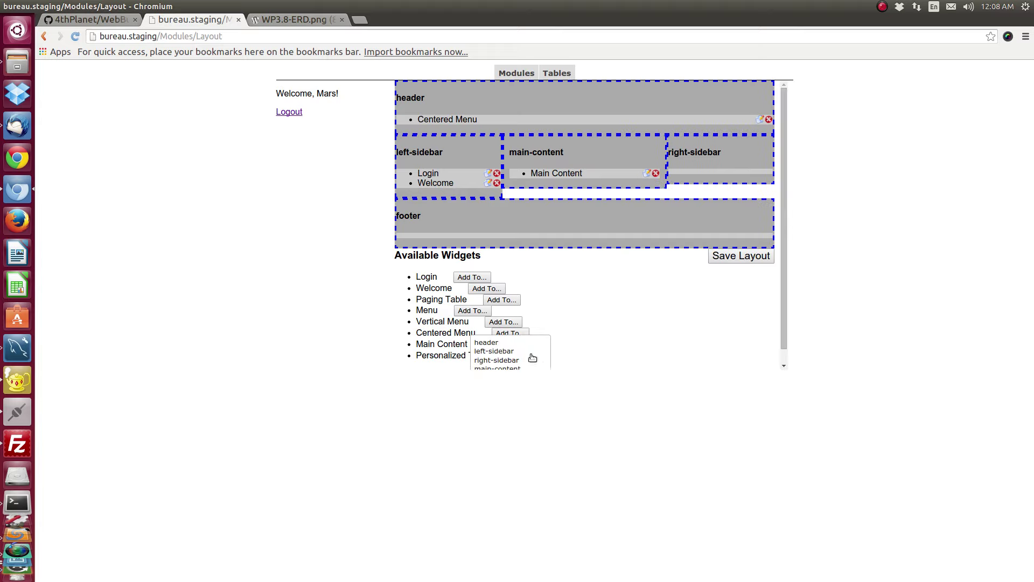
pyautogui.click(506, 352)
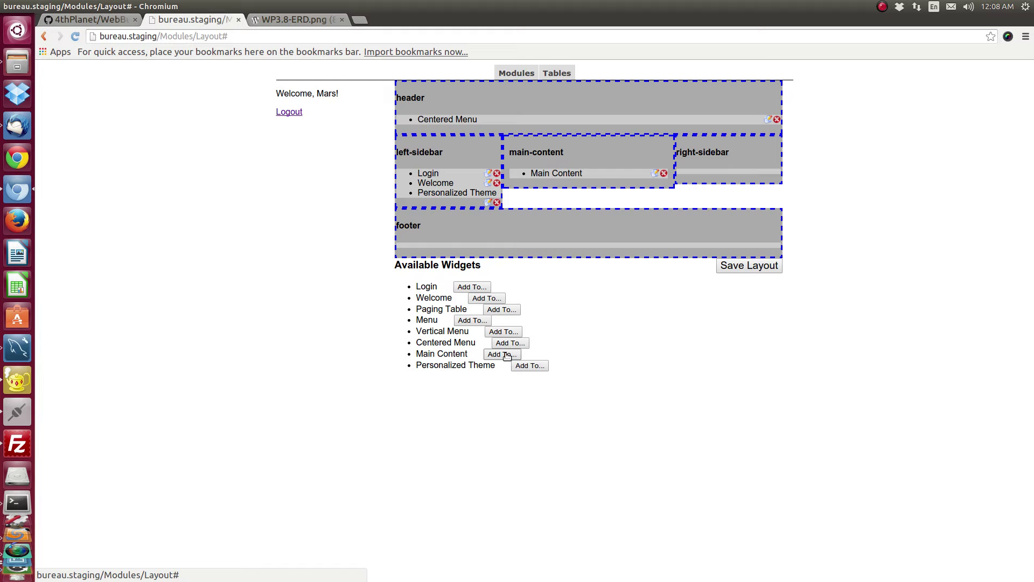
pyautogui.click(503, 332)
pyautogui.click(509, 327)
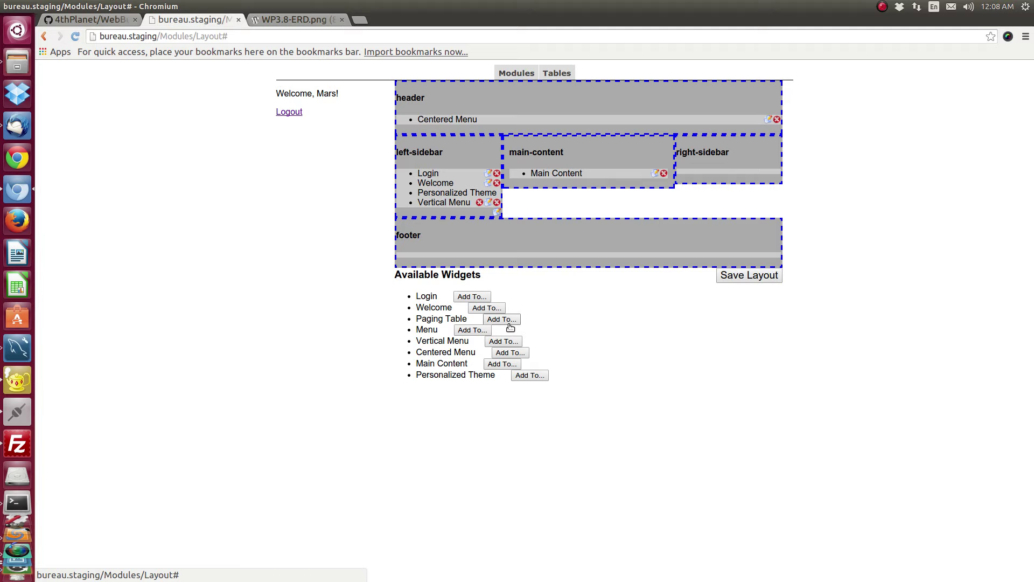
pyautogui.click(496, 213)
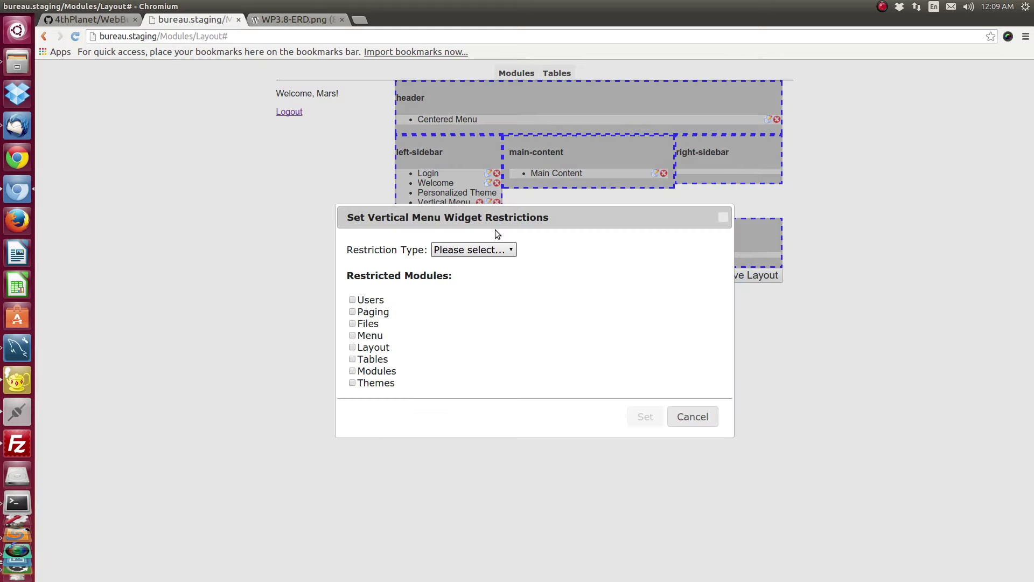
# - Restrict Vertical Menu to a Whitelist containing the Modules module
pyautogui.click(495, 249)
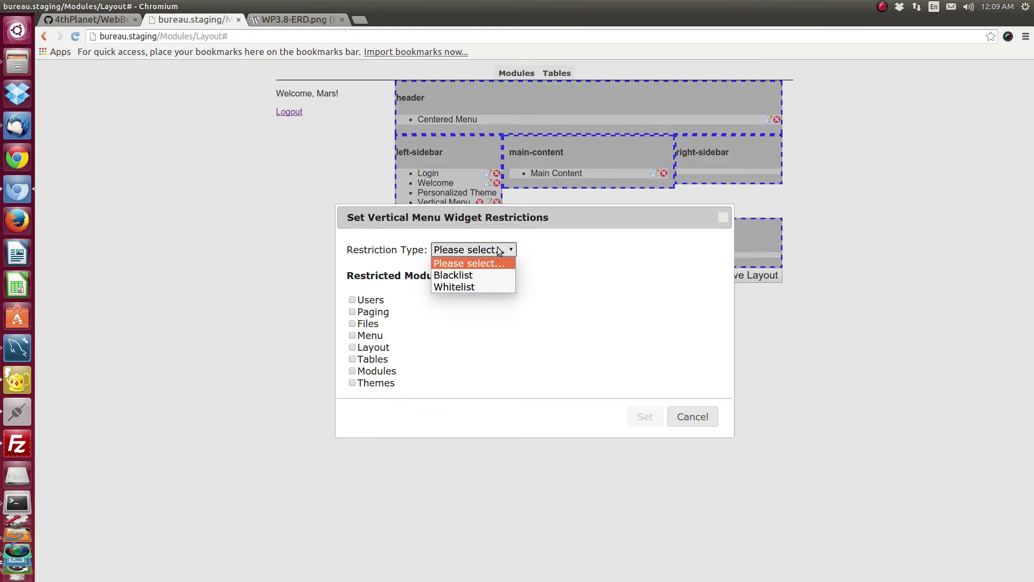
pyautogui.click(493, 285)
pyautogui.click(378, 372)
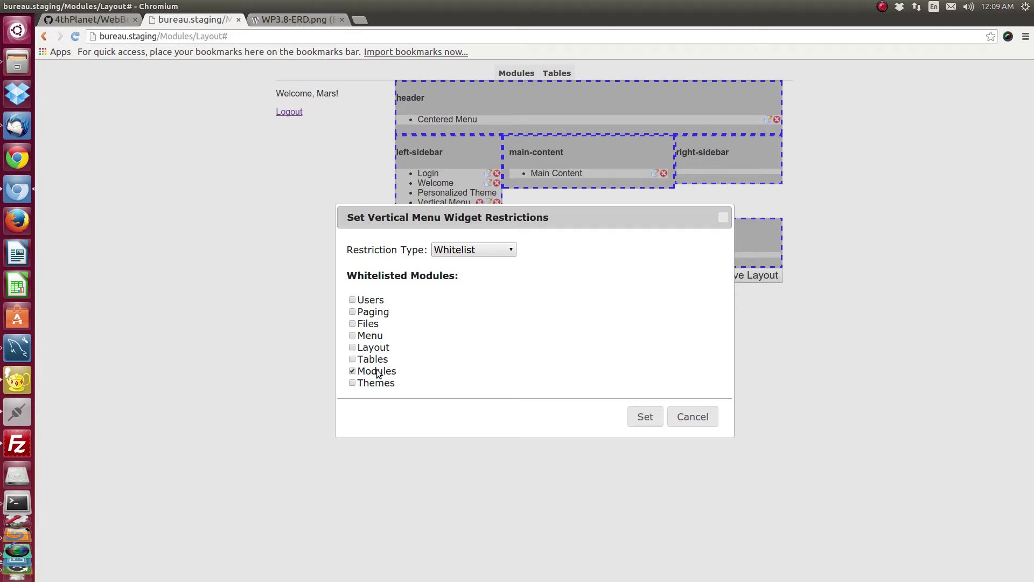
pyautogui.click(646, 417)
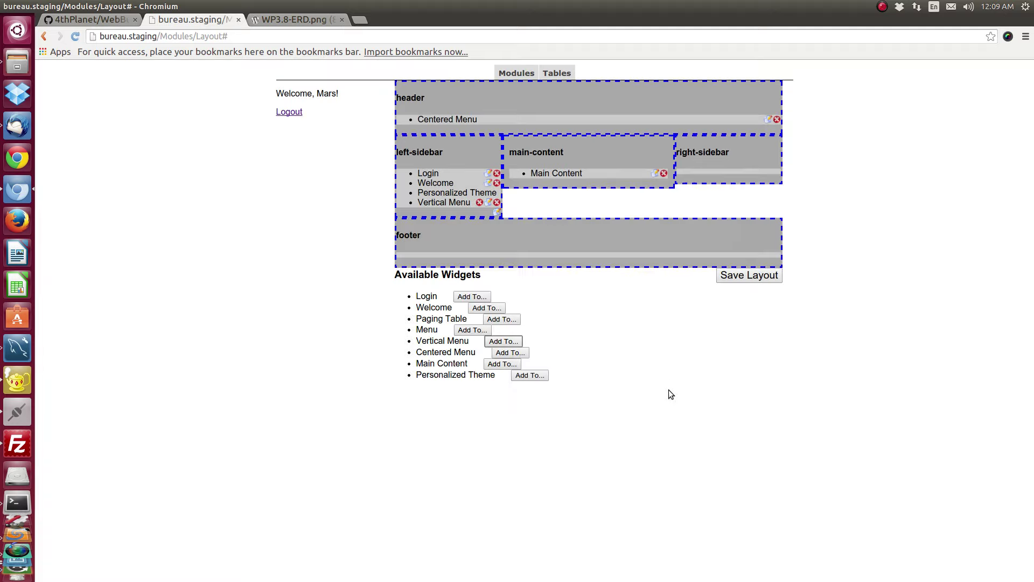
# - Restrict Centered Menu with a Modules Blacklist and save the layout
pyautogui.click(769, 119)
pyautogui.click(496, 251)
pyautogui.click(483, 275)
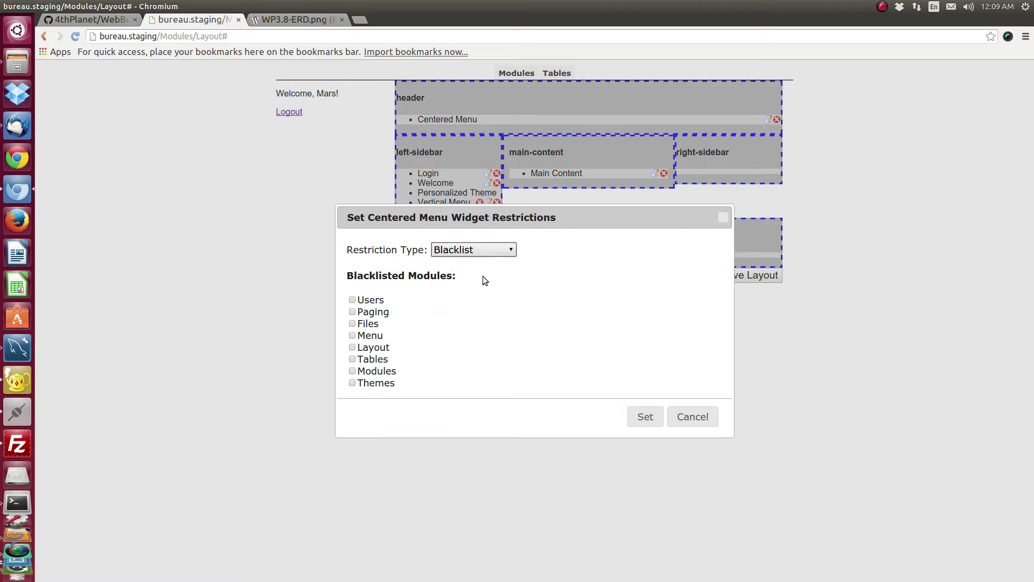
pyautogui.click(366, 370)
pyautogui.click(646, 417)
pyautogui.click(738, 277)
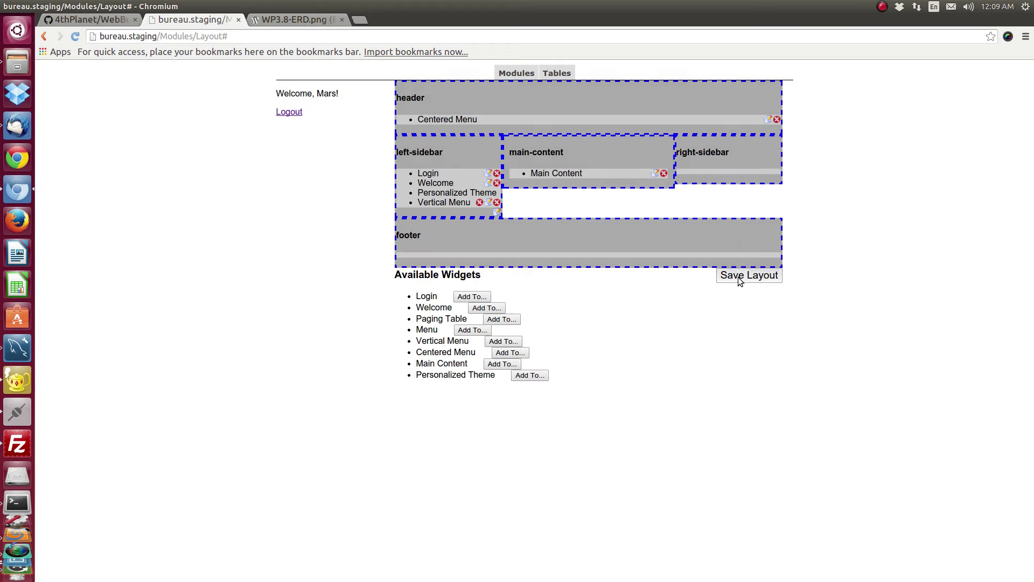
# - Dismiss the layout-saved confirmation message
pyautogui.click(582, 352)
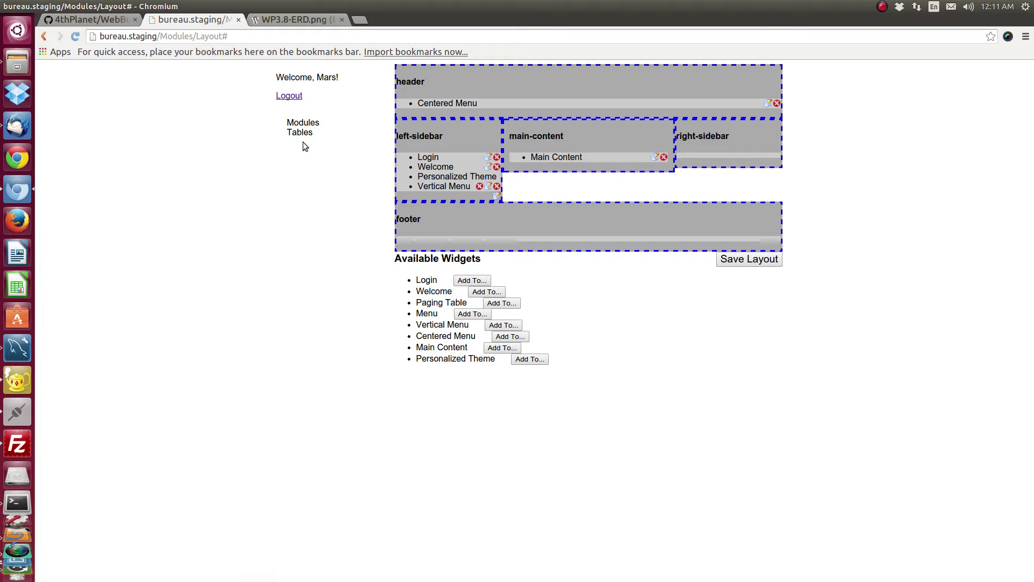
# - Create a new theme named 'halloween' on the theme administration page
pyautogui.moveTo(304, 123)
pyautogui.click(426, 176)
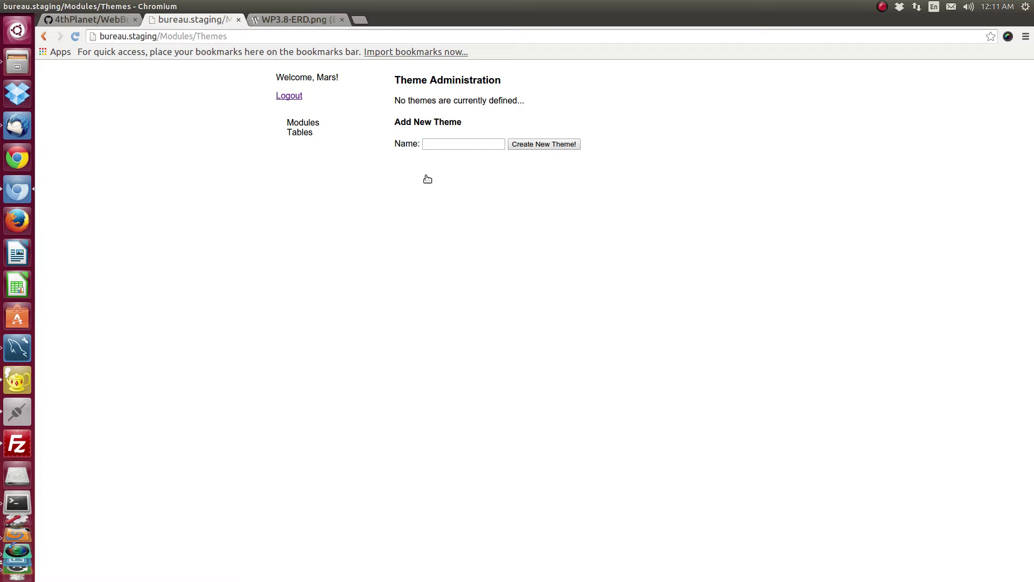
pyautogui.write('hall')
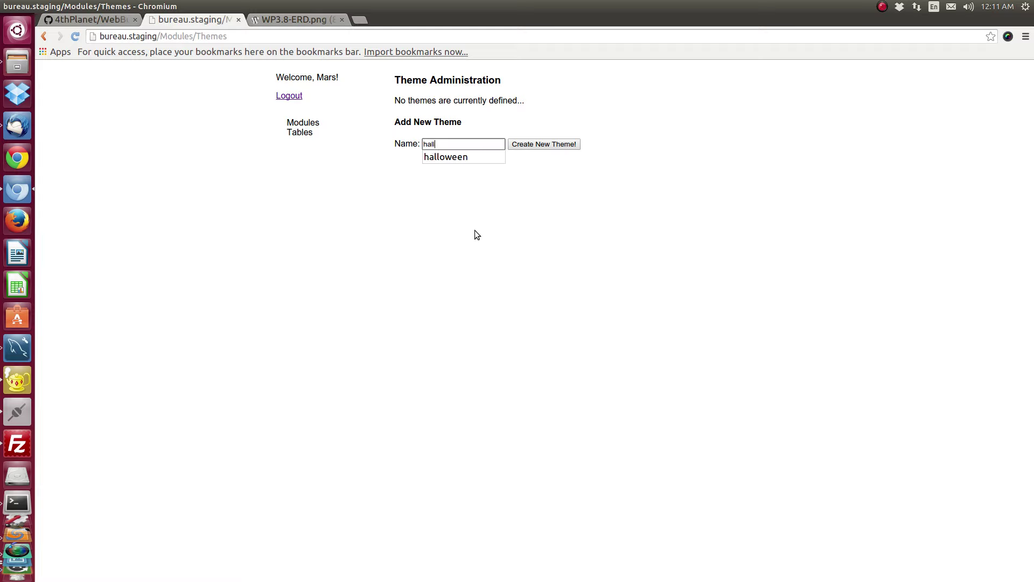
pyautogui.write('oween')
pyautogui.click(573, 146)
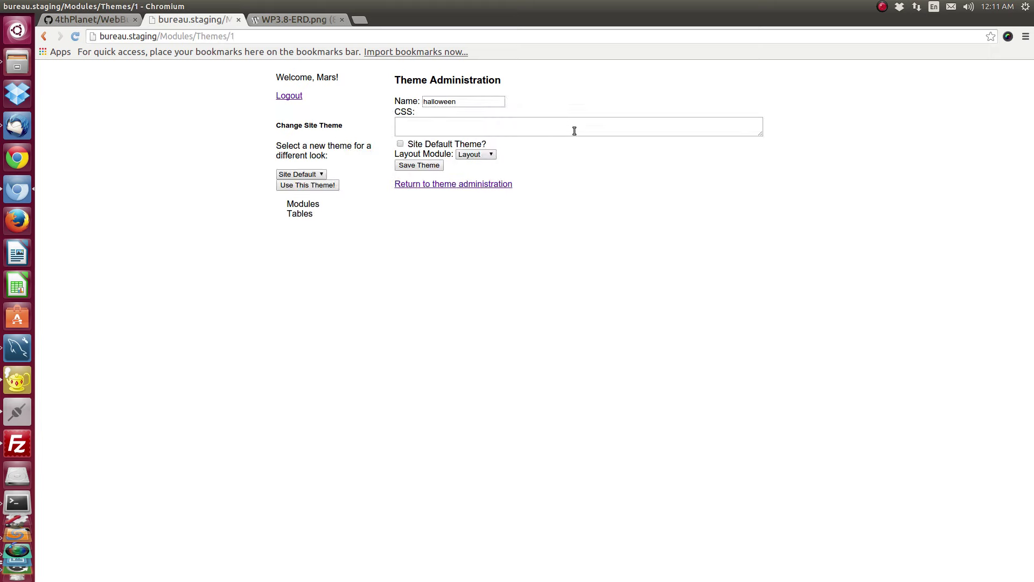
# - Enter the CSS 'body {background: orange; text: black;}' for halloween and save the theme
pyautogui.click(574, 131)
pyautogui.write('body ')
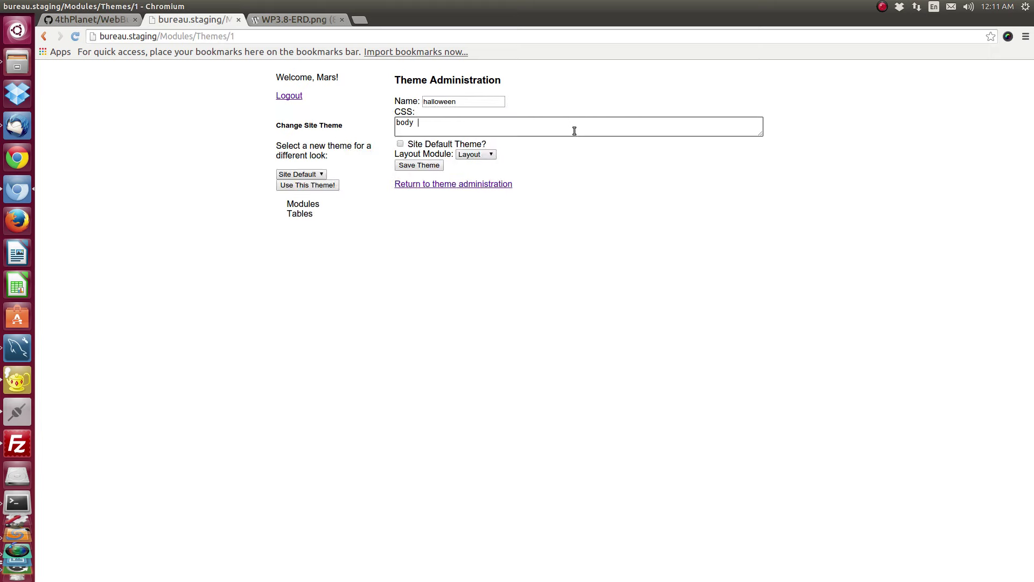
pyautogui.write('{}')
pyautogui.press('Left')
pyautogui.write('background: orange; text: black;')
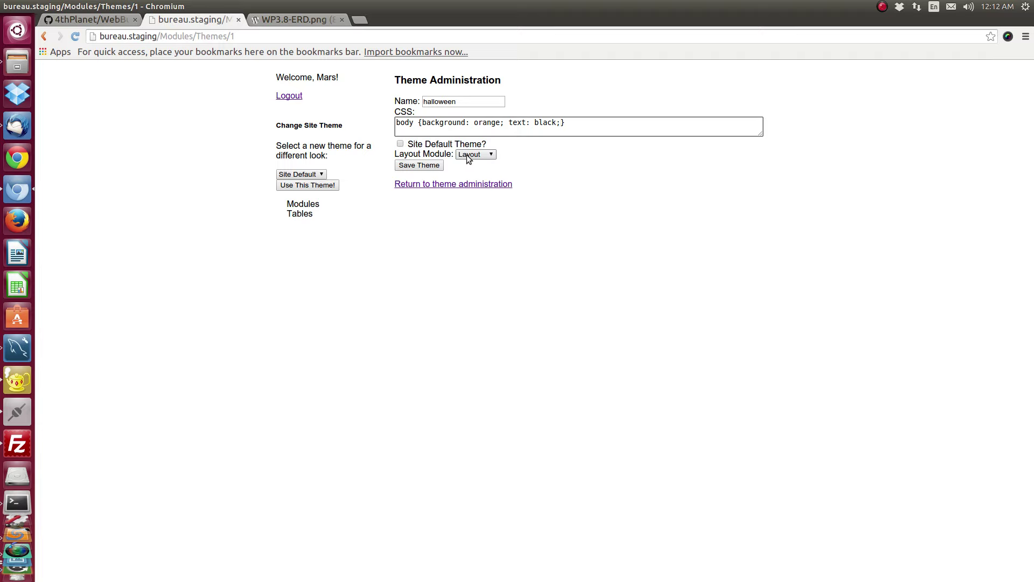
pyautogui.click(440, 168)
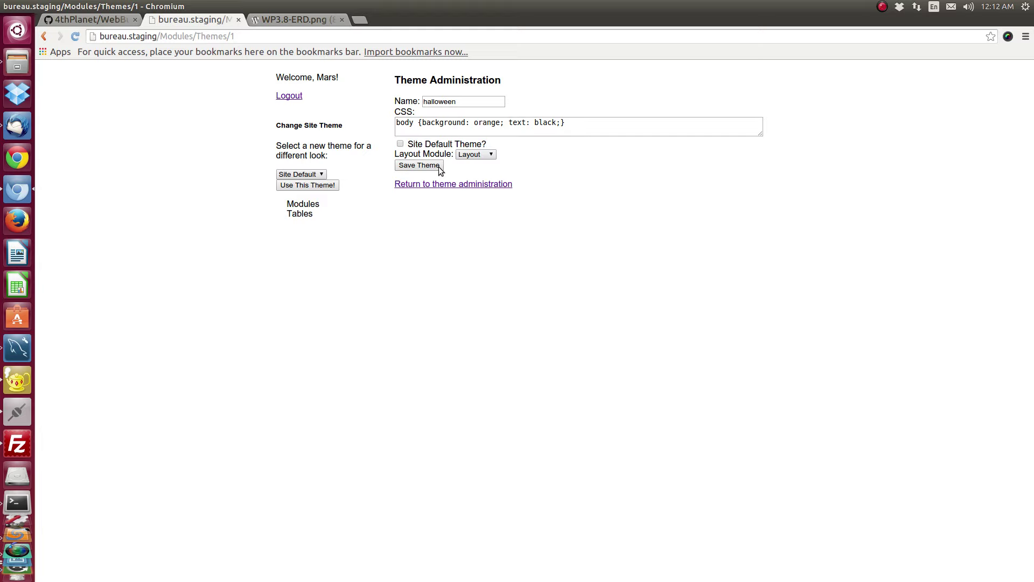
# - Select halloween in Change Site Theme and apply it to the site
pyautogui.click(443, 186)
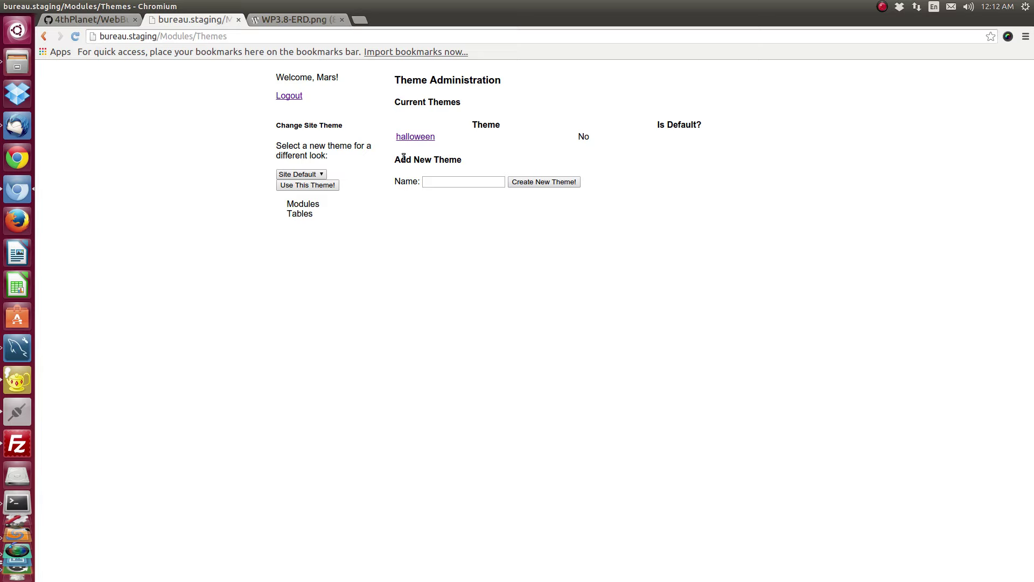
pyautogui.moveTo(294, 126); pyautogui.dragTo(349, 129)
pyautogui.click(324, 177)
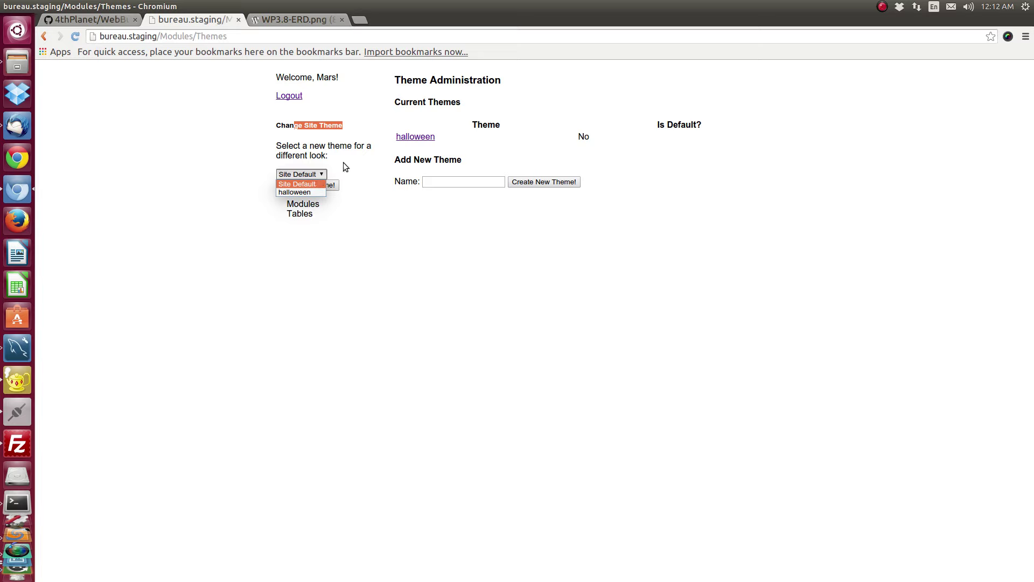
pyautogui.click(345, 166)
pyautogui.click(321, 176)
pyautogui.click(302, 192)
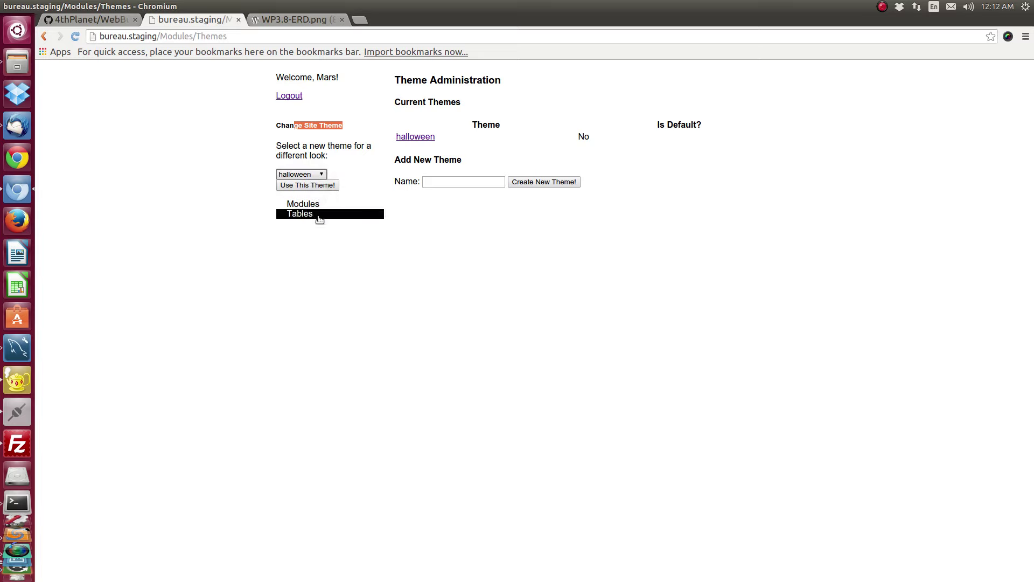
pyautogui.click(320, 186)
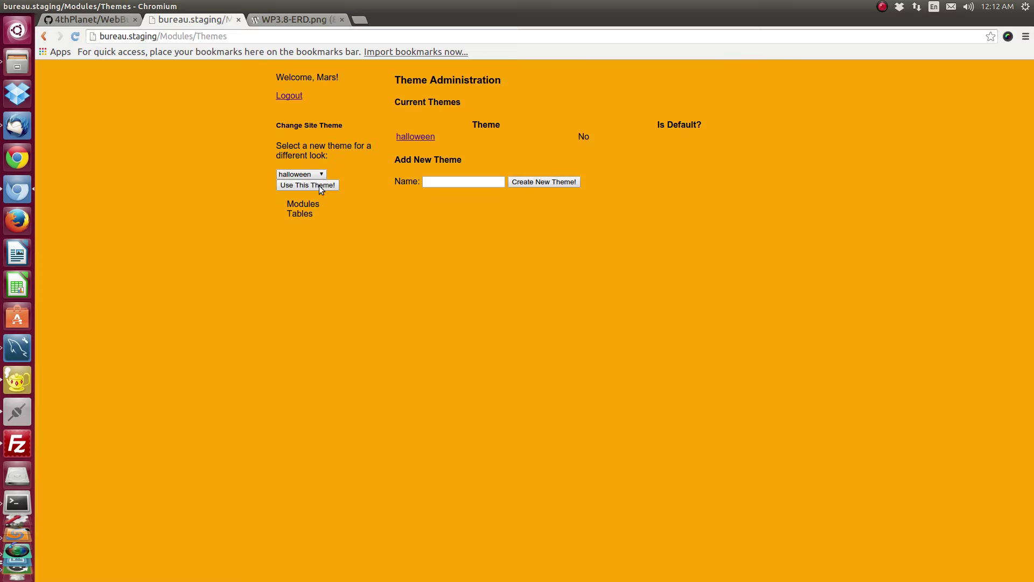
pyautogui.click(459, 184)
# - Create a 'coder' theme with CSS 'body {background: black; color: white;}' and save it
pyautogui.write('coder')
pyautogui.click(557, 181)
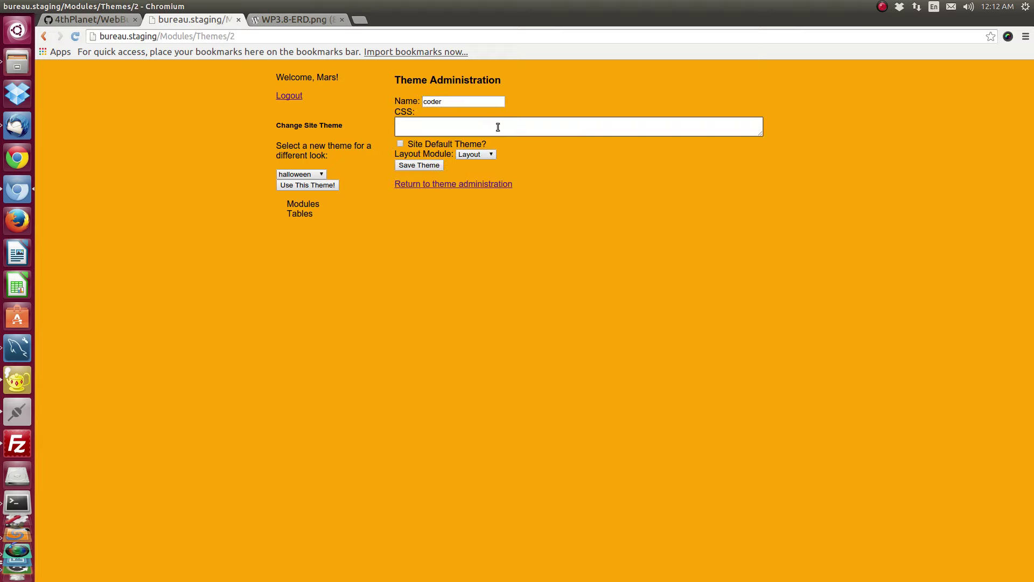
pyautogui.click(498, 127)
pyautogui.write('body {}')
pyautogui.press('Left')
pyautogui.write('background: black; color: whi')
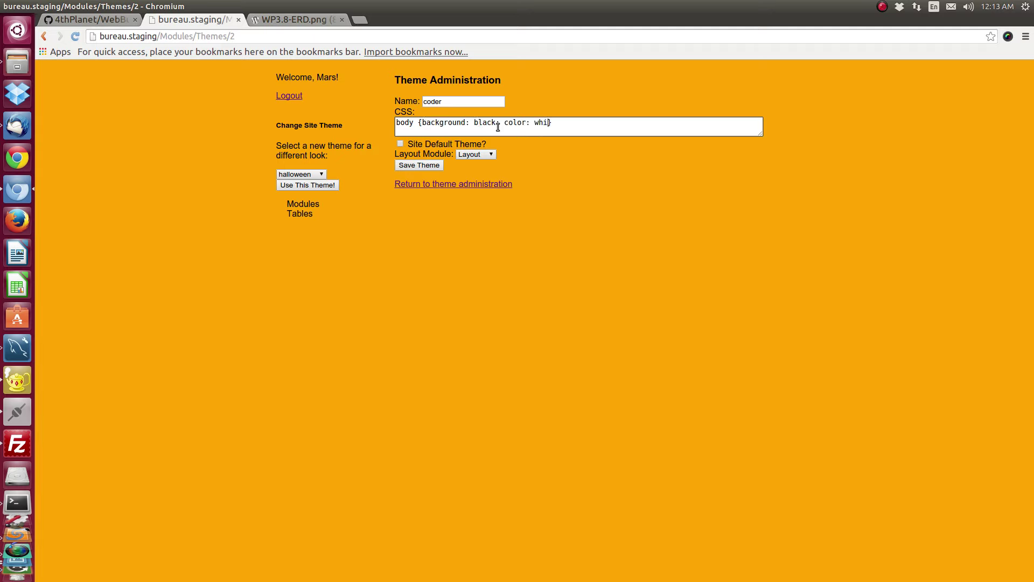
pyautogui.write('te;')
pyautogui.click(425, 165)
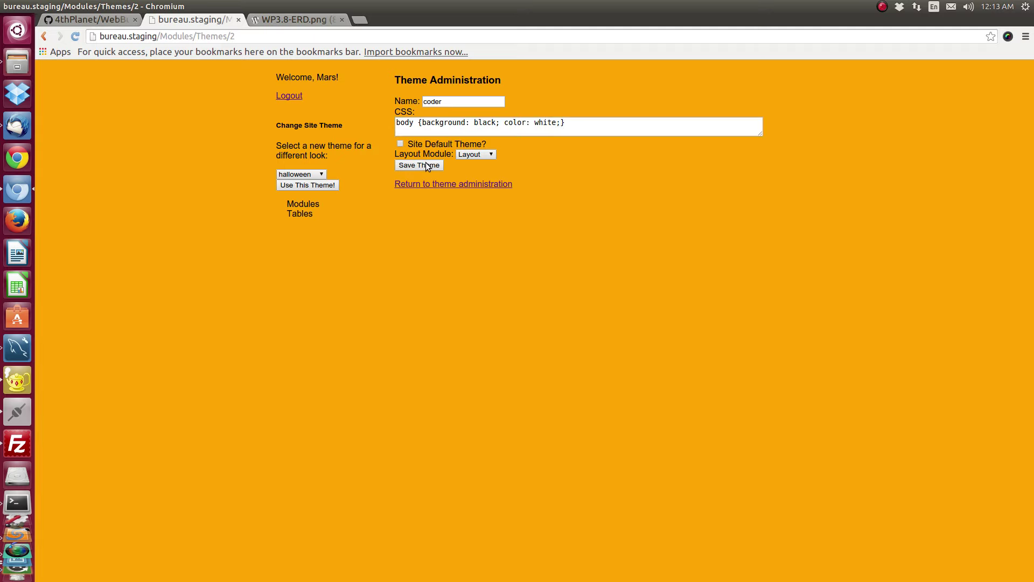
# - Apply coder as the site theme, then switch back to Site Default
pyautogui.click(321, 175)
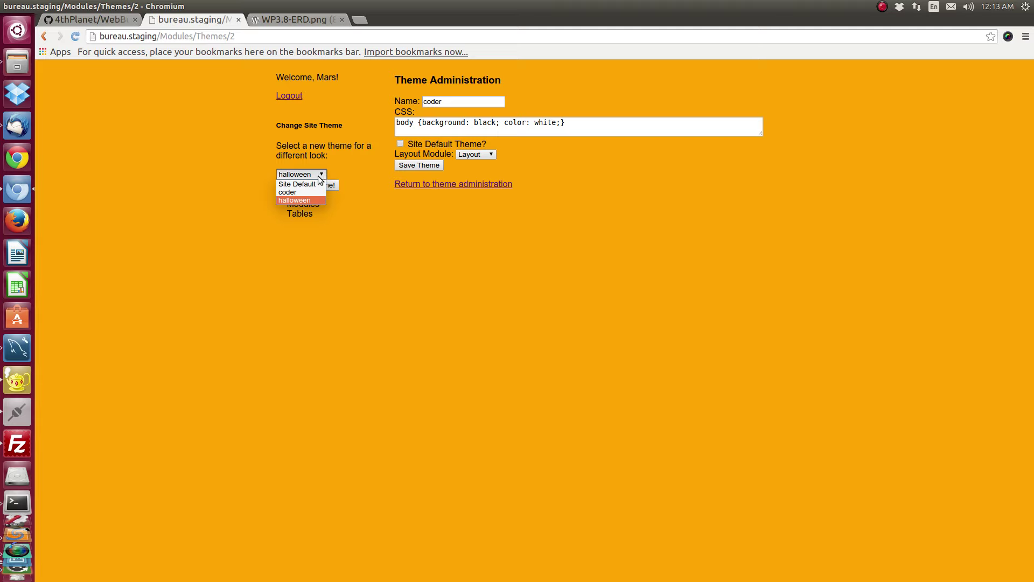
pyautogui.click(303, 191)
pyautogui.click(303, 185)
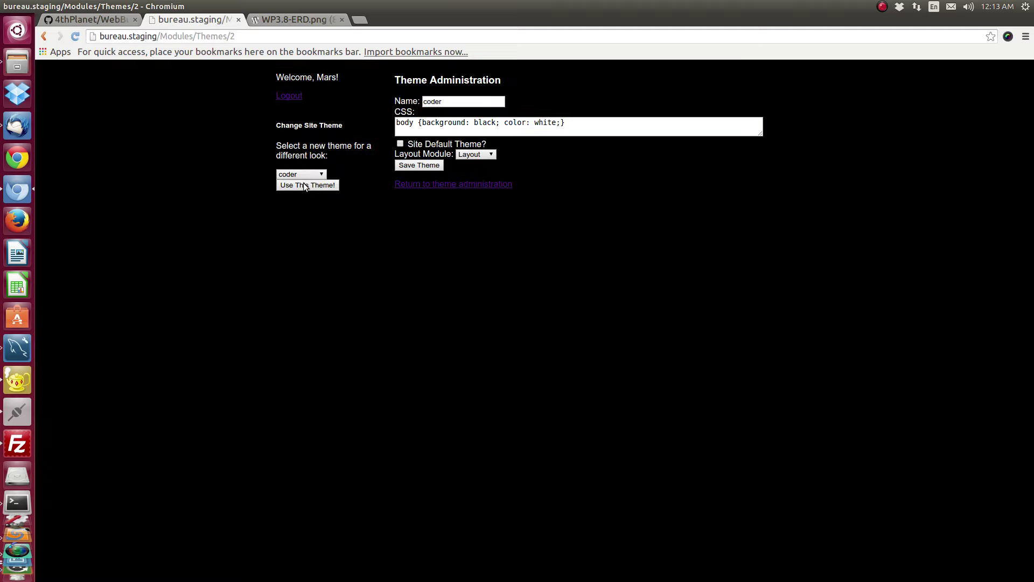
pyautogui.click(299, 174)
pyautogui.click(298, 180)
pyautogui.click(298, 185)
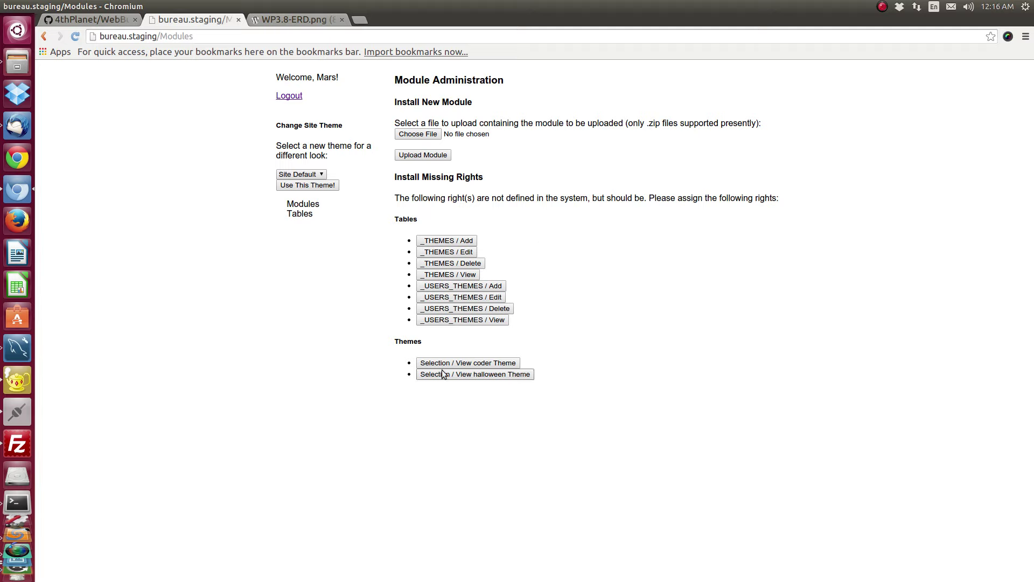
# - Save the coder theme right for all groups, and the halloween theme right for all groups except Guest
pyautogui.click(484, 363)
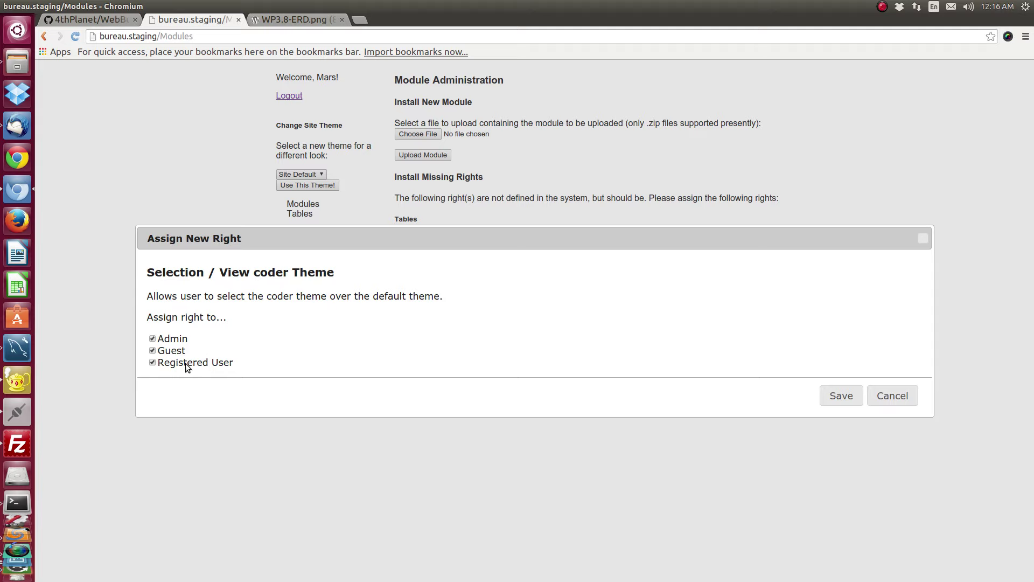
pyautogui.click(840, 394)
pyautogui.click(494, 364)
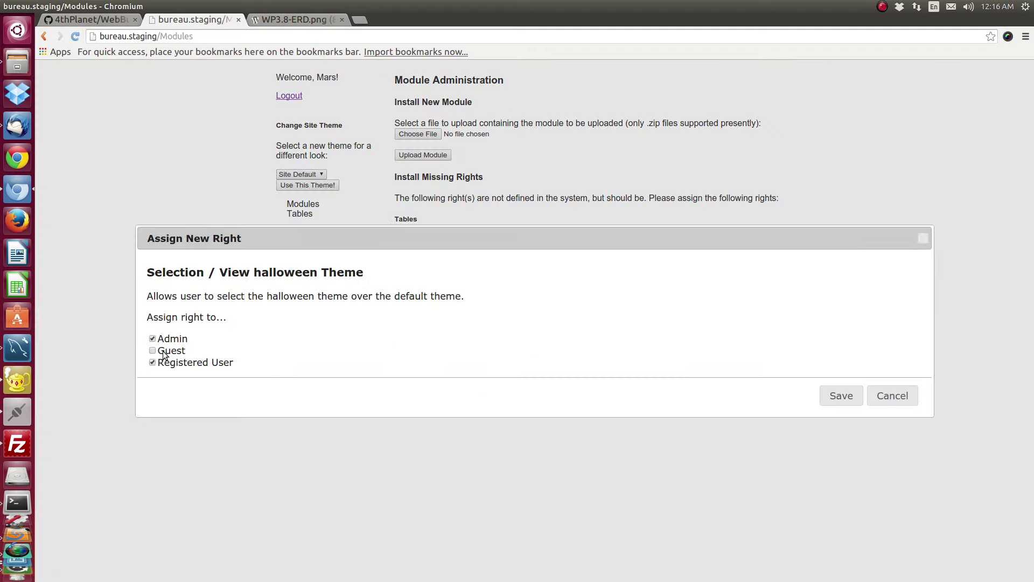
pyautogui.click(842, 395)
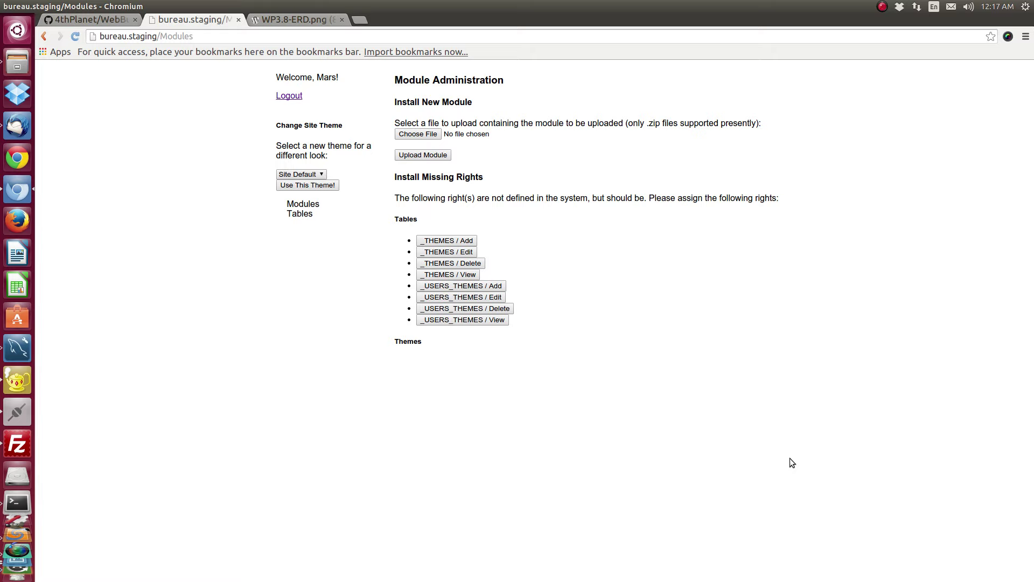
# - Open the Add New Table form from Modules > Tables
pyautogui.moveTo(372, 205)
pyautogui.click(428, 247)
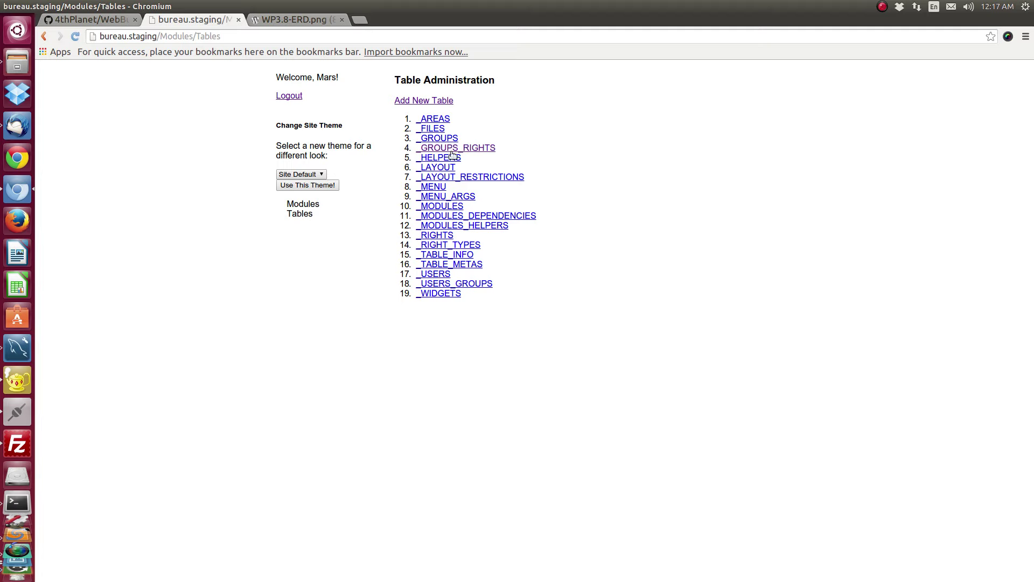
pyautogui.click(439, 101)
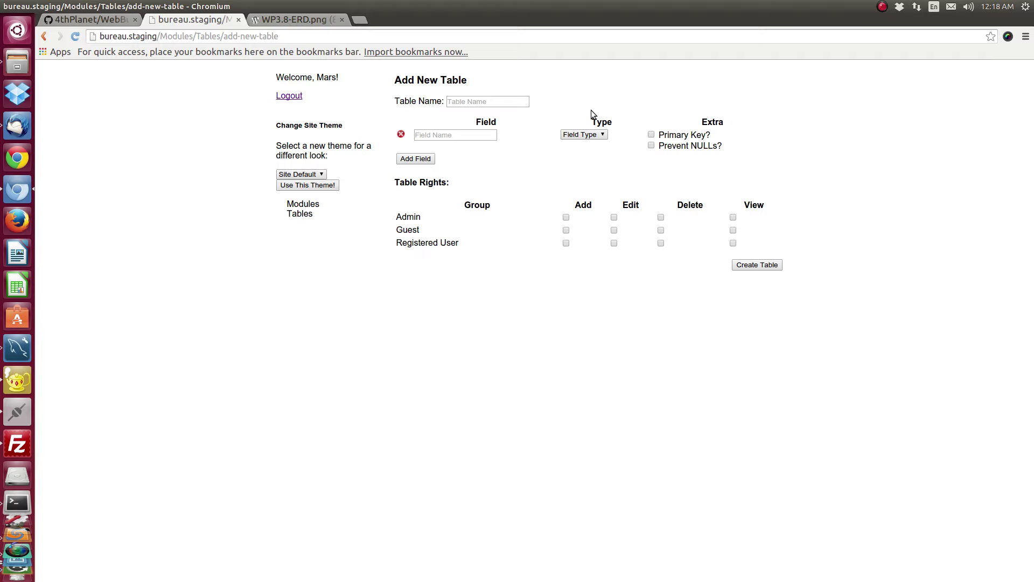
# - Check the WordPress diagram in the WP3.8-ERD.png tab, then return to the table name field
pyautogui.click(314, 24)
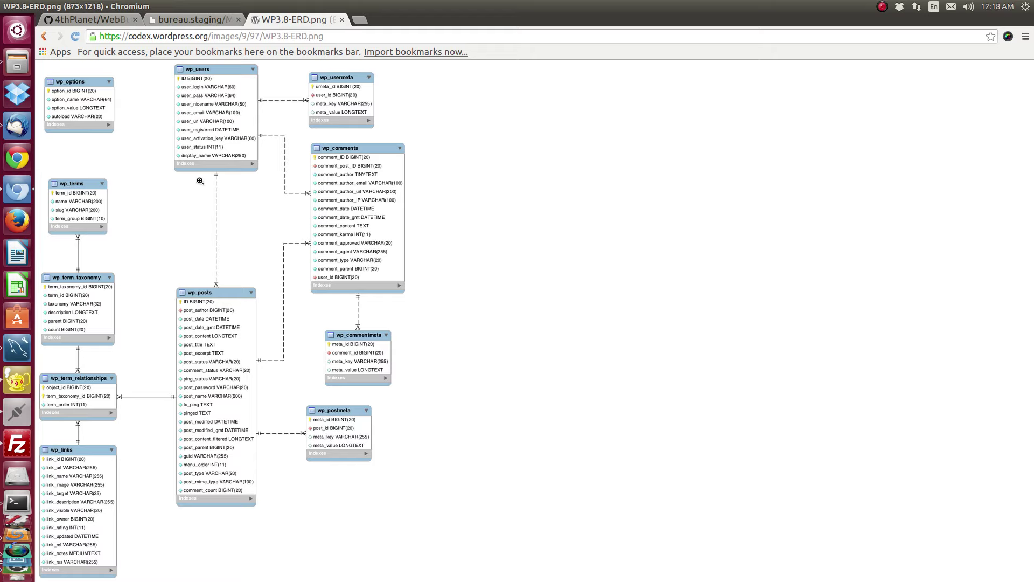
pyautogui.click(212, 20)
pyautogui.moveTo(338, 209)
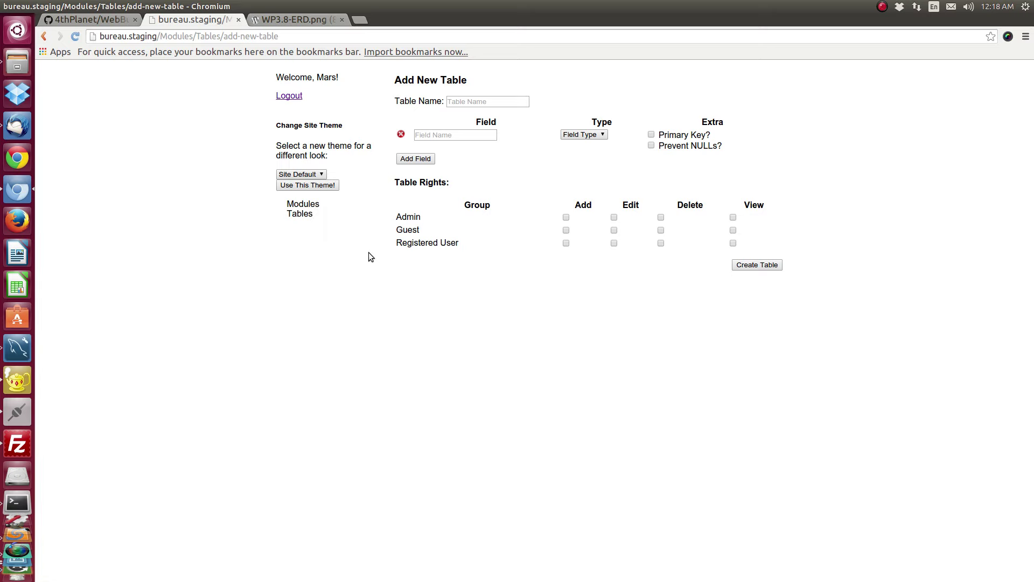
pyautogui.click(510, 102)
# - Name the new table 'pages' and add an integer 'id' field
pyautogui.write('pages')
pyautogui.click(480, 134)
pyautogui.write('id')
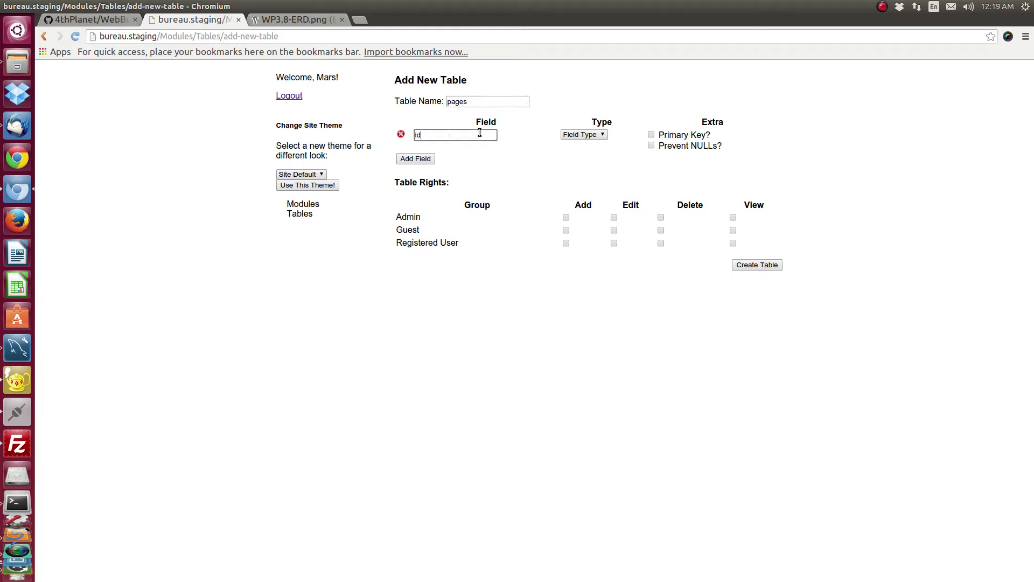
pyautogui.click(587, 135)
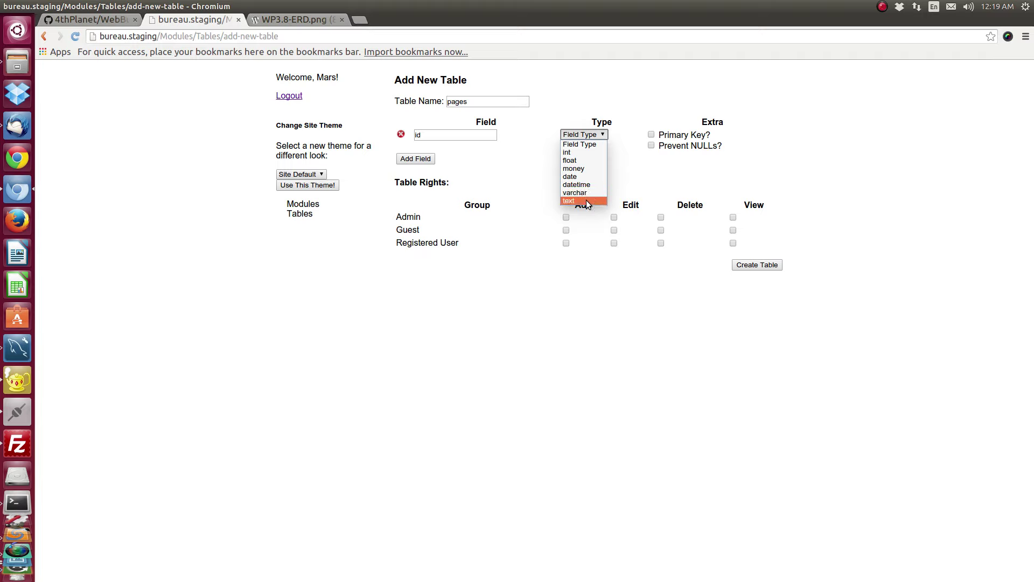
pyautogui.click(578, 156)
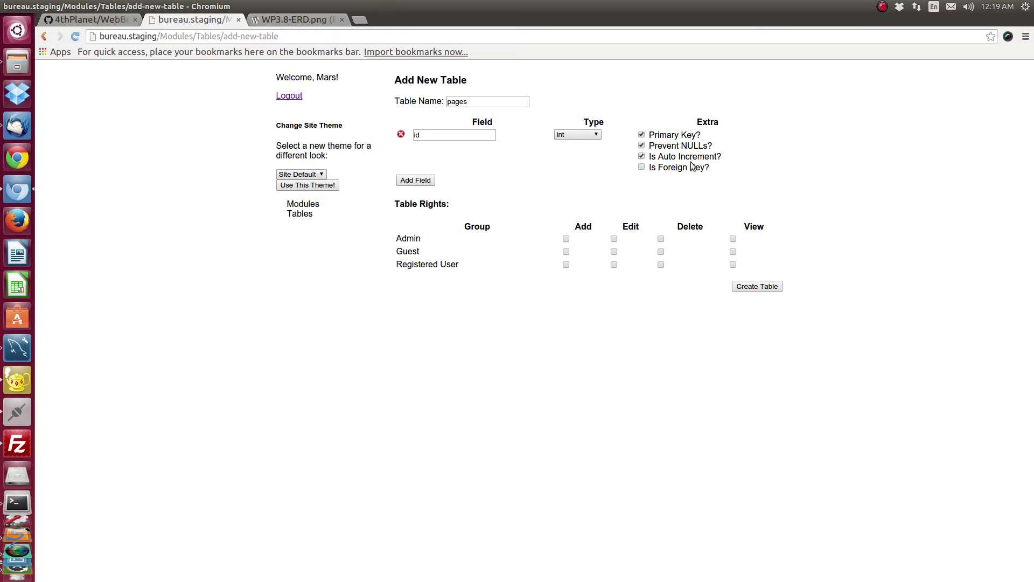
# - Add a 'title' field of type varchar with max length 30
pyautogui.click(425, 181)
pyautogui.click(447, 180)
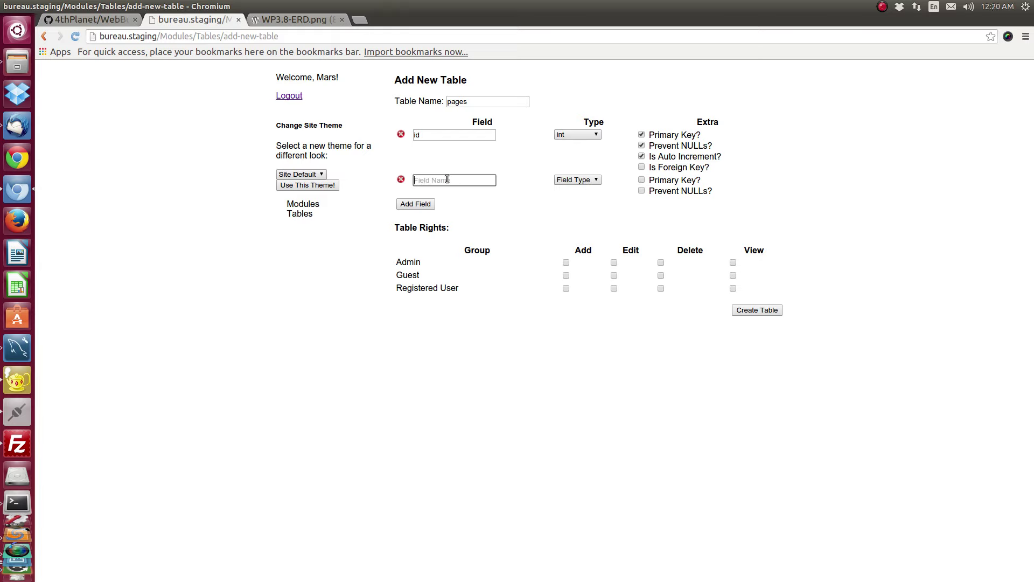
pyautogui.write('title')
pyautogui.click(578, 180)
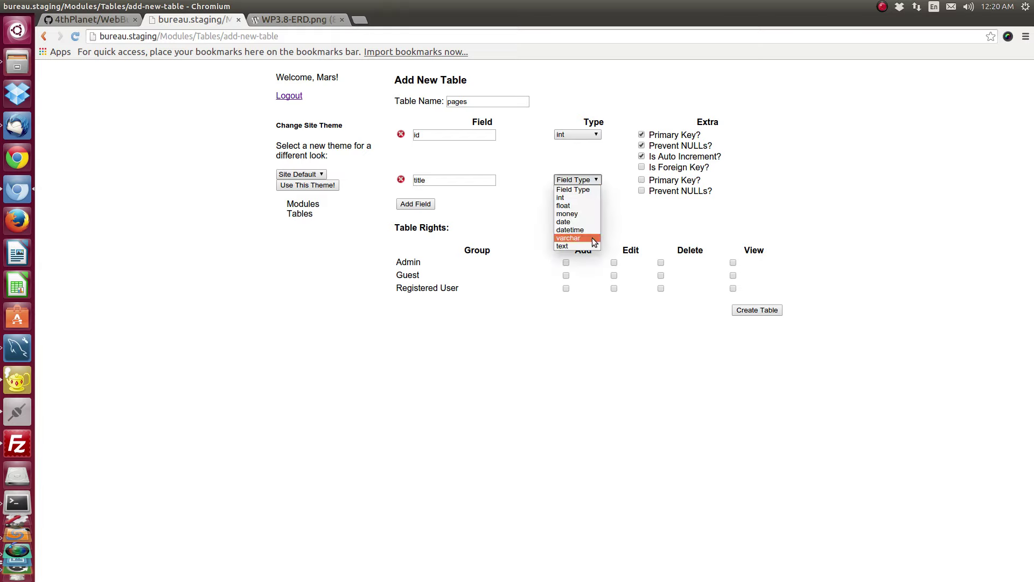
pyautogui.click(592, 237)
pyautogui.press('Tab')
pyautogui.press('Tab')
pyautogui.press('Tab')
pyautogui.write('30')
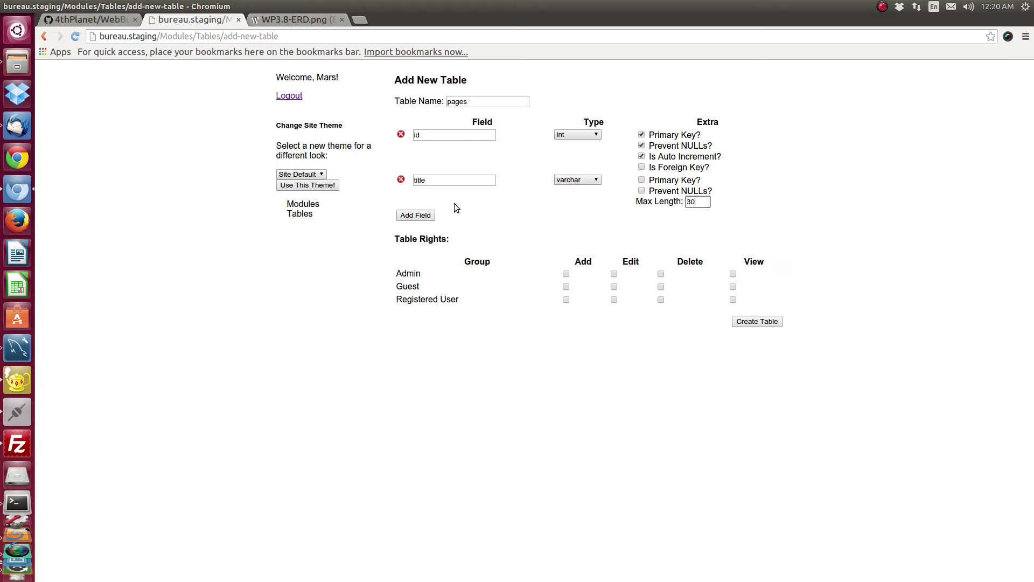
# - Add a 'content' field of type text
pyautogui.click(417, 215)
pyautogui.click(434, 215)
pyautogui.write('content')
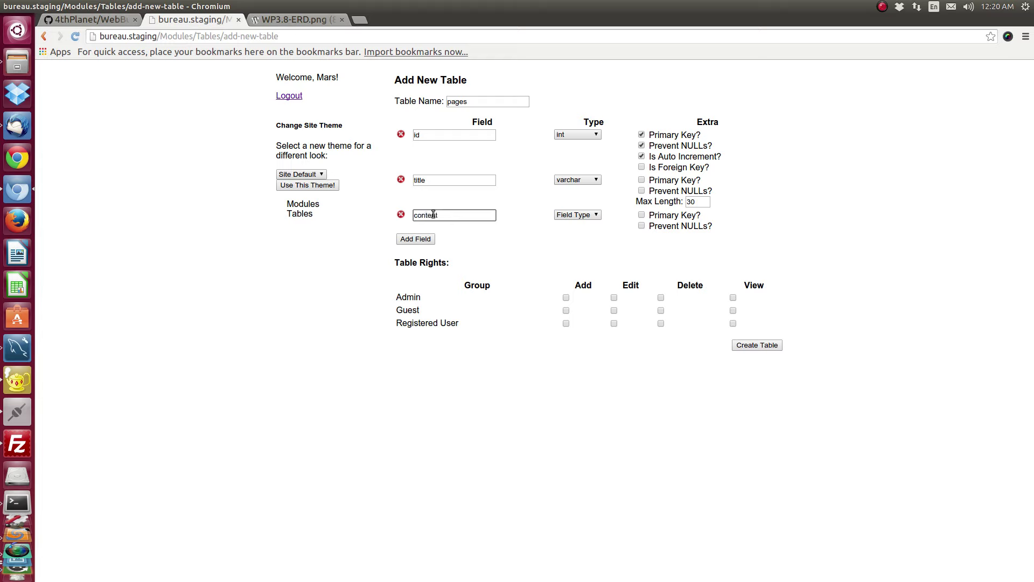
pyautogui.click(574, 215)
pyautogui.click(574, 281)
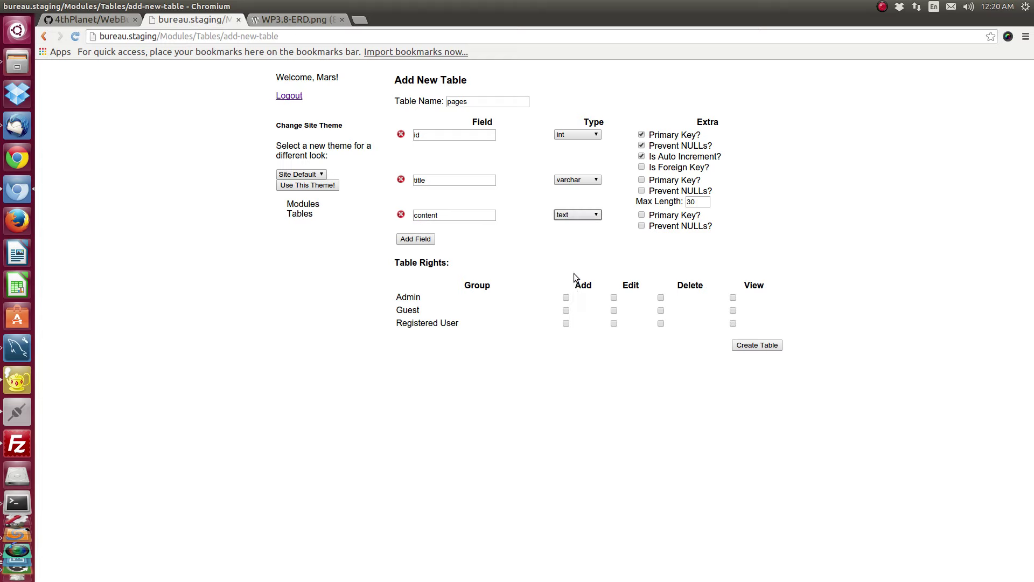
# - Add a 'meta_description' field of type varchar with max length 200
pyautogui.click(422, 241)
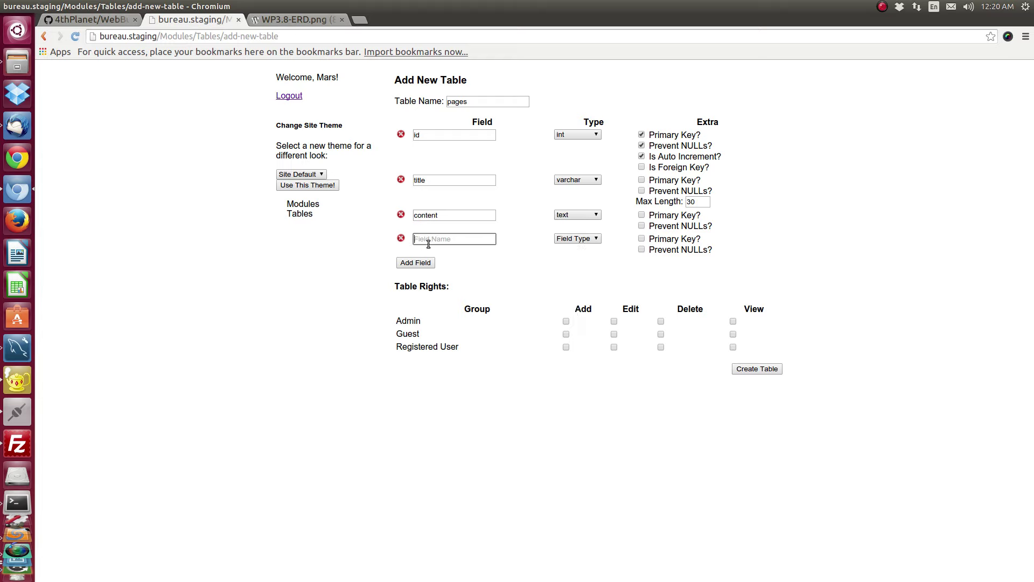
pyautogui.write('meta_description')
pyautogui.click(578, 239)
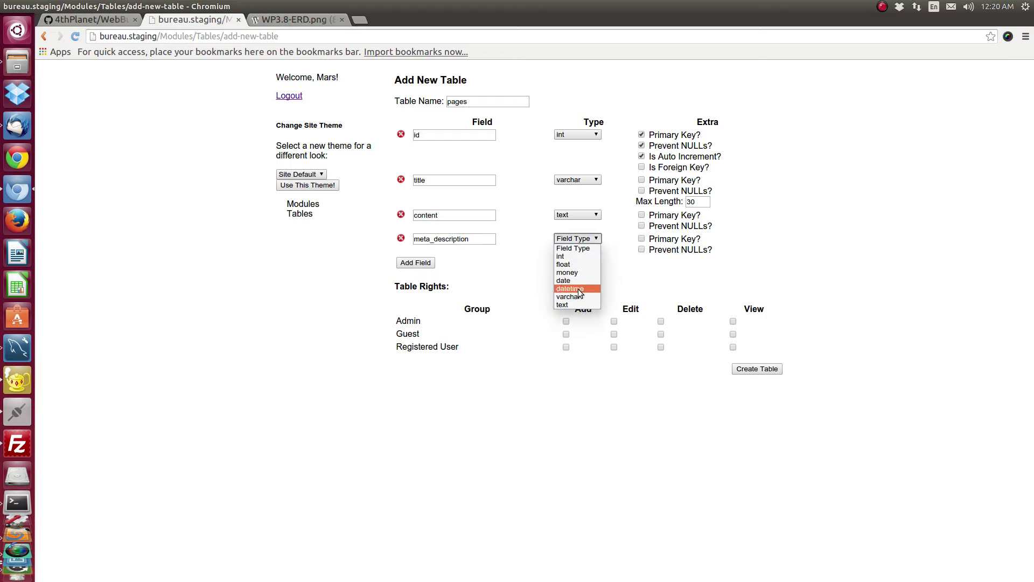
pyautogui.click(578, 289)
pyautogui.click(706, 262)
pyautogui.write('200')
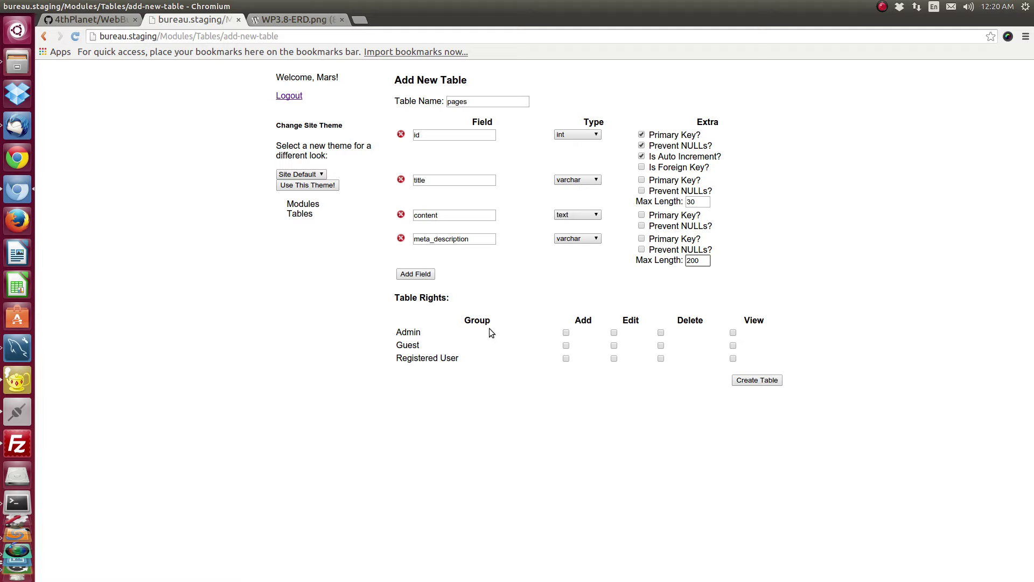
# - Give Admin Add and View rights on the pages table and create the table
pyautogui.click(566, 333)
pyautogui.click(735, 334)
pyautogui.click(750, 380)
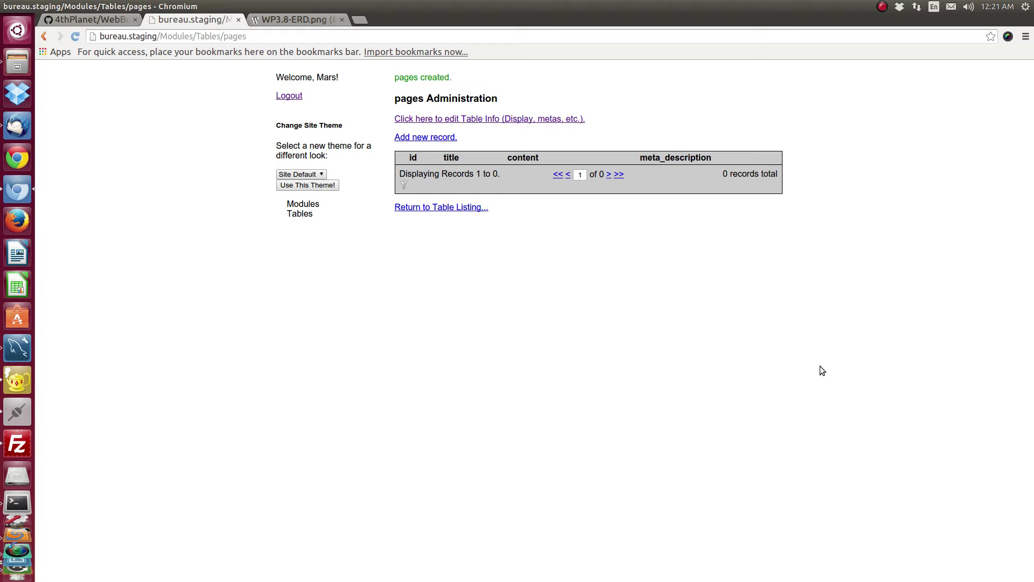
# - Save a 'Home' record with pasted lorem ipsum content and meta description 'this is a home page.'
pyautogui.click(433, 138)
pyautogui.click(504, 115)
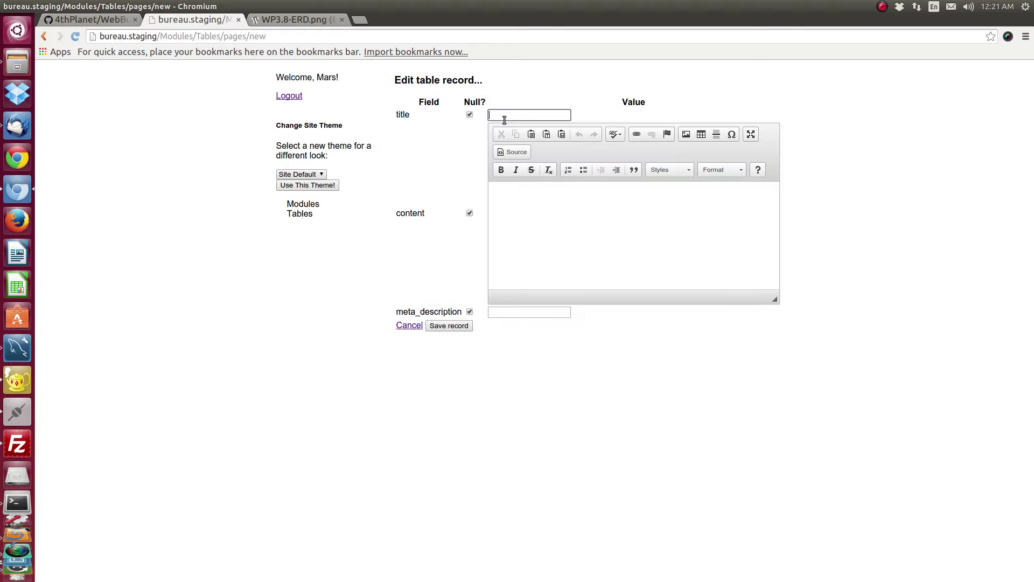
pyautogui.write('Home')
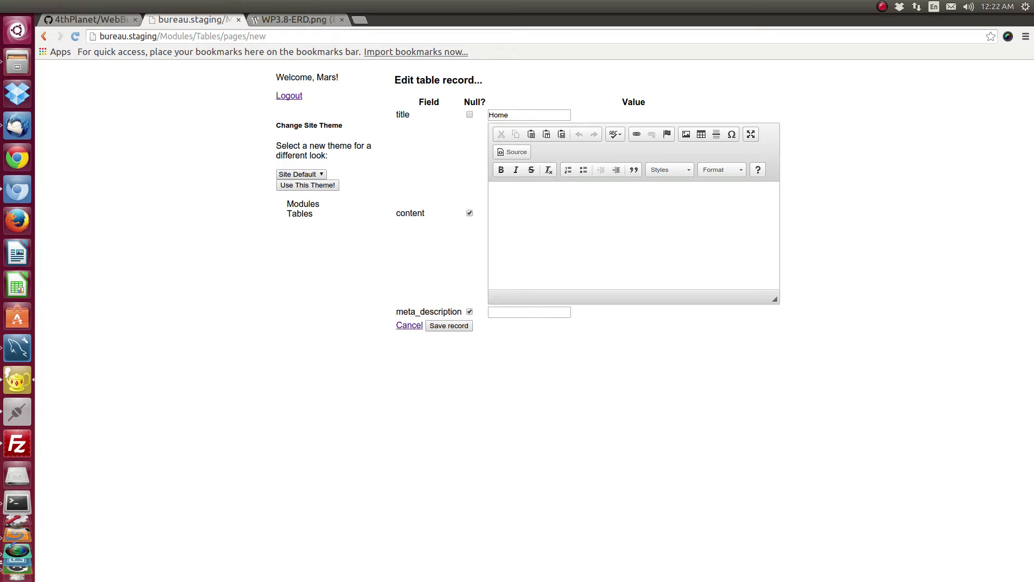
pyautogui.click(598, 245)
pyautogui.hotkey('ctrl', 'v')
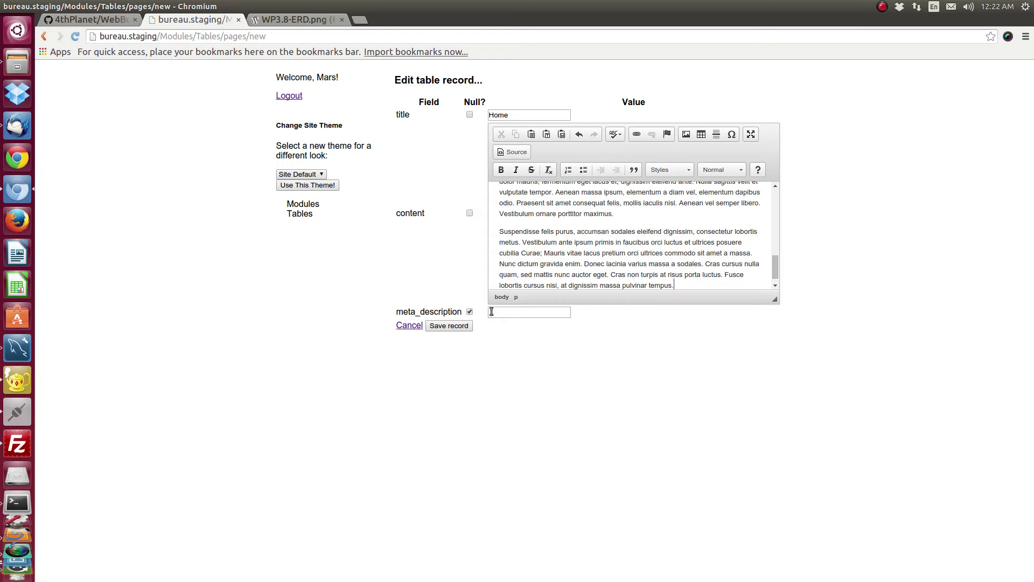
pyautogui.click(521, 313)
pyautogui.write('this is a home page.')
pyautogui.click(459, 325)
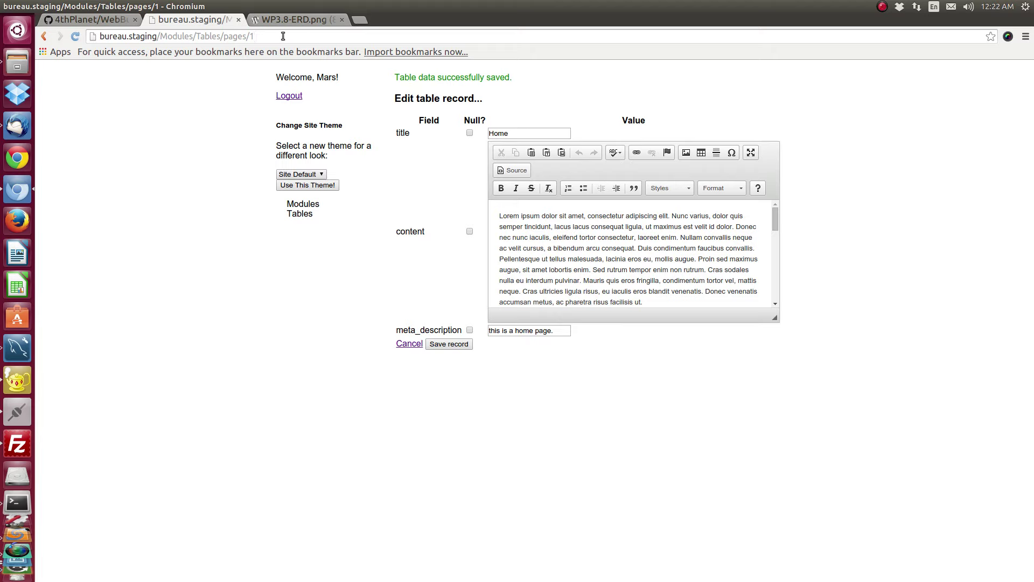
pyautogui.click(411, 345)
# - Save an 'About Us' record with pasted lorem ipsum and meta description 'This is the about us page'
pyautogui.click(415, 119)
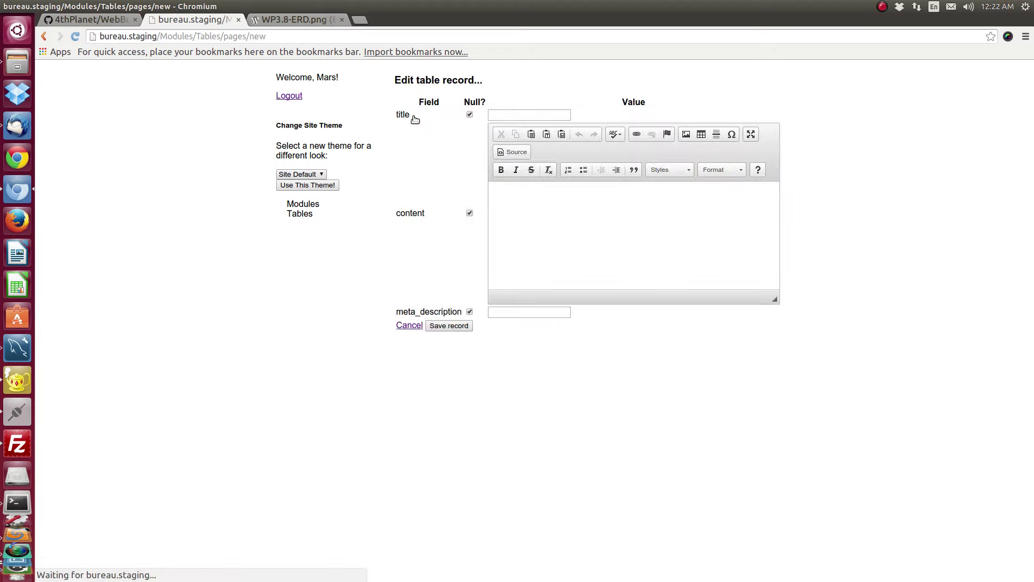
pyautogui.click(503, 116)
pyautogui.write('About Us')
pyautogui.press('Tab')
pyautogui.press('Tab')
pyautogui.hotkey('ctrl', 'v')
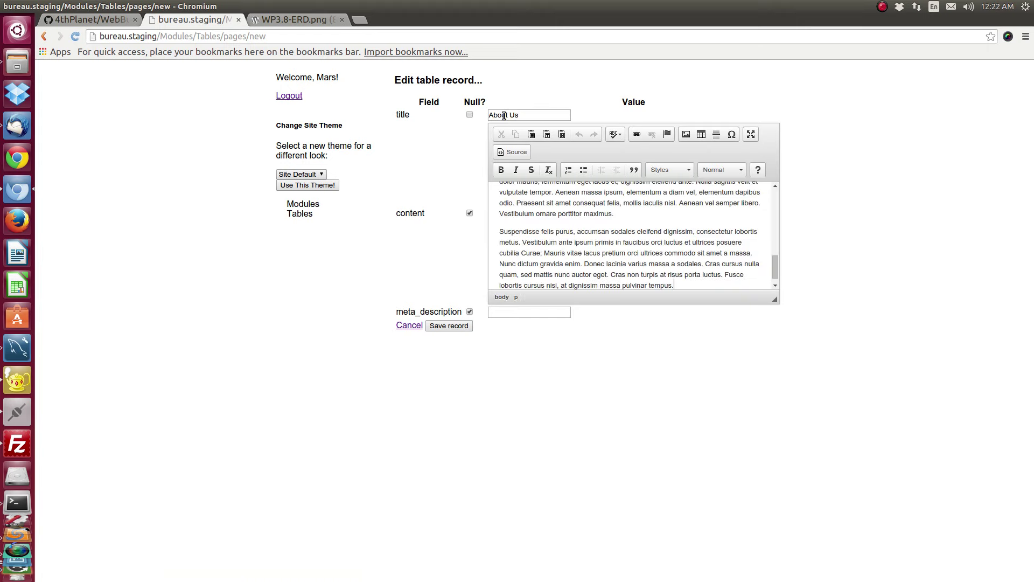
pyautogui.click(538, 313)
pyautogui.write('Thi')
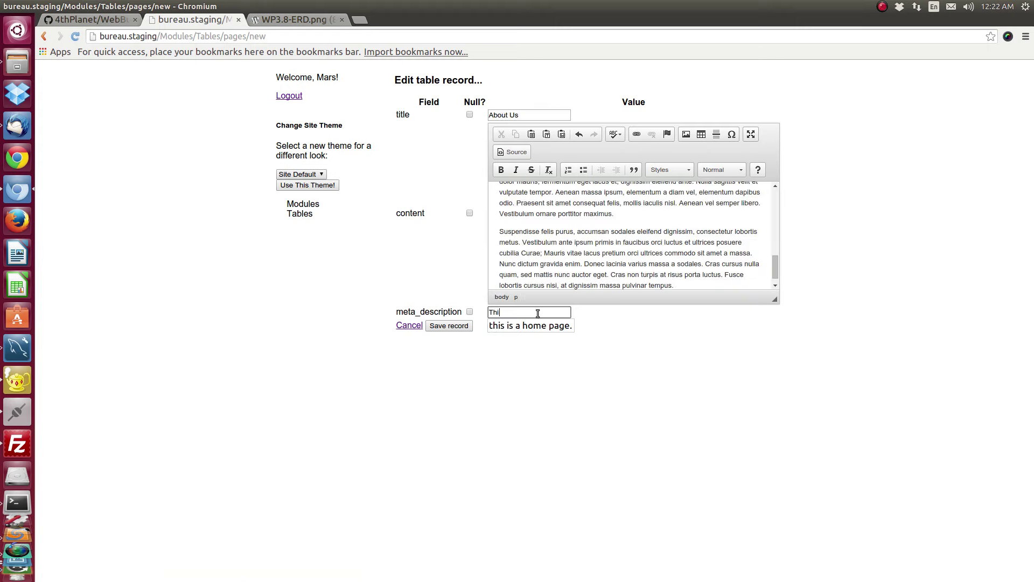
pyautogui.write('s is the about us page')
pyautogui.click(462, 325)
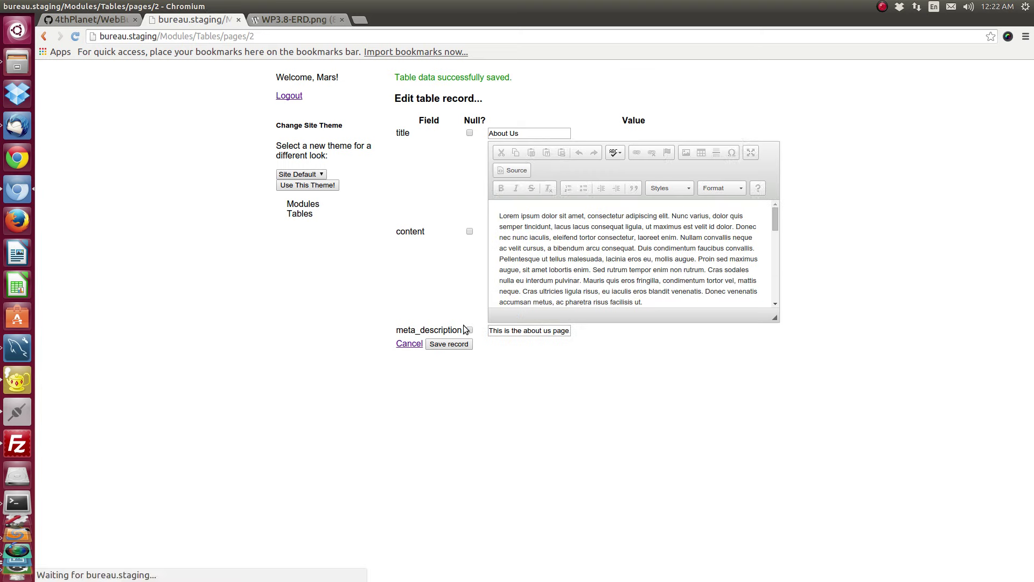
pyautogui.click(420, 344)
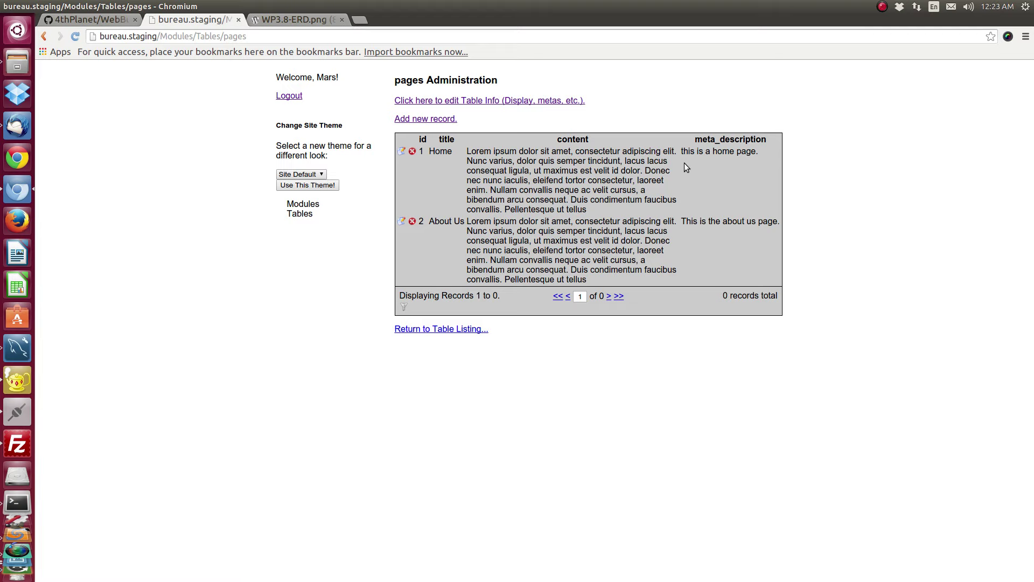
# - Open the pages table's public view from the Available Tables list
pyautogui.click(310, 220)
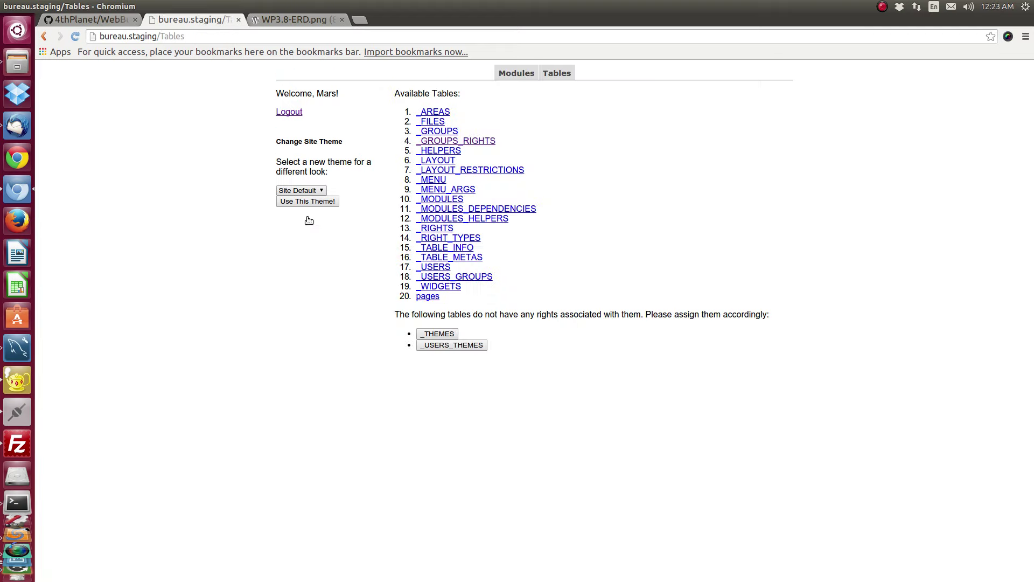
pyautogui.click(434, 297)
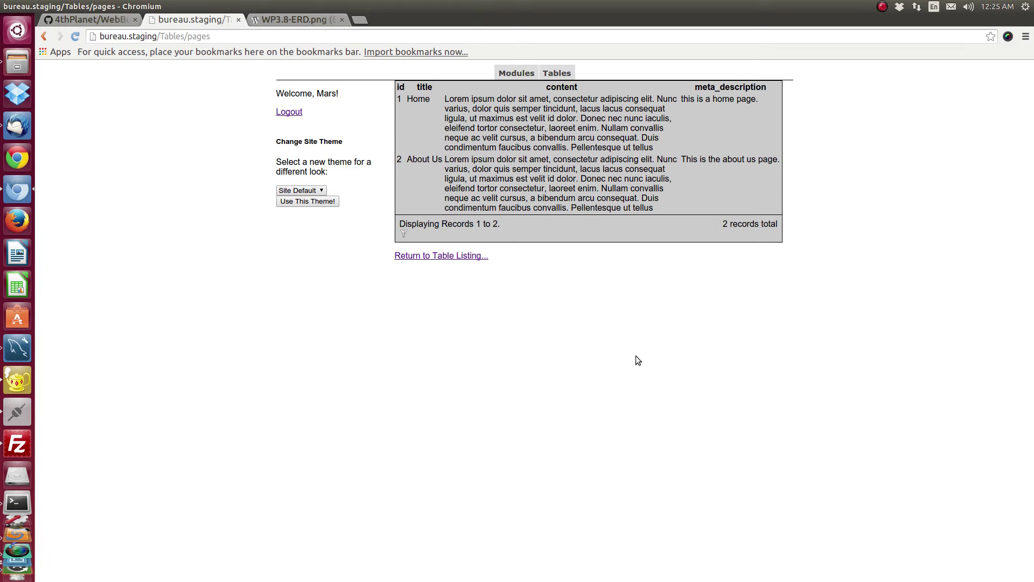
# - In the pages Table Info settings, untick Slug and enter {title} as the Short Display
pyautogui.moveTo(516, 72)
pyautogui.click(526, 152)
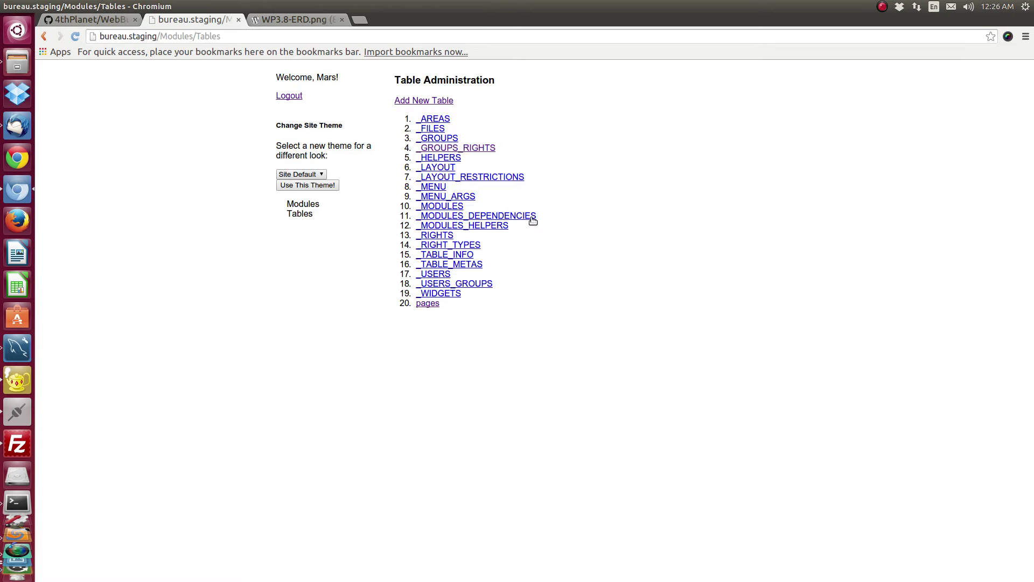
pyautogui.click(429, 304)
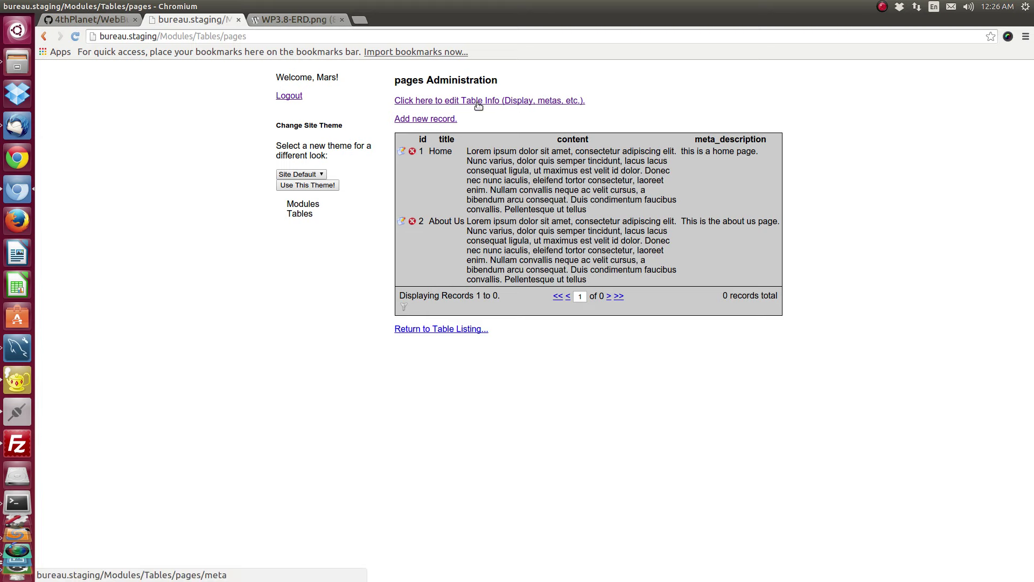
pyautogui.click(478, 102)
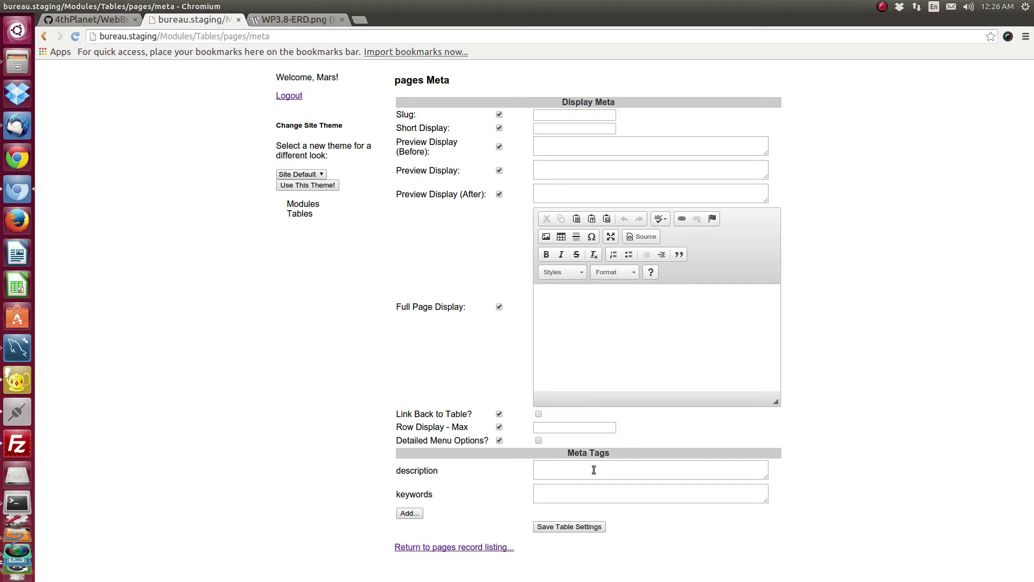
pyautogui.click(556, 116)
pyautogui.click(499, 115)
pyautogui.click(570, 113)
pyautogui.press('Tab')
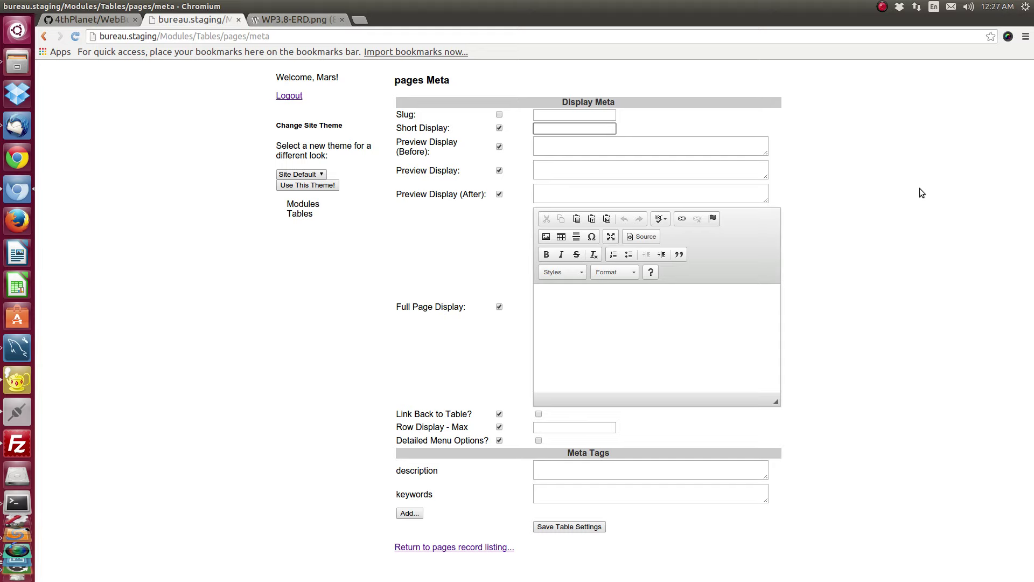
pyautogui.write('(')
pyautogui.write('title')
pyautogui.click(581, 327)
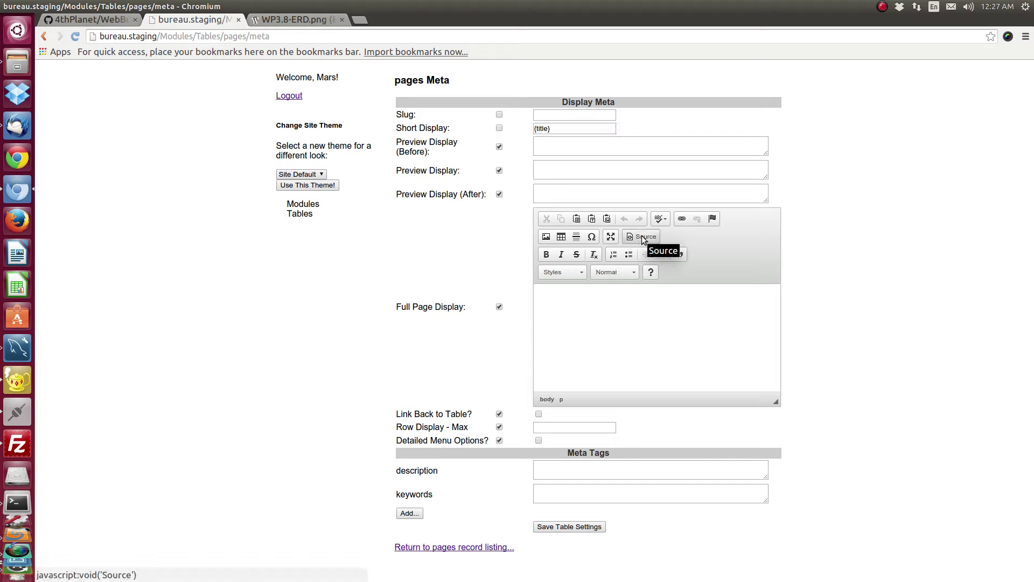
# - Set the Full Page Display source to <h2>{title}</h2> followed by {content}
pyautogui.click(642, 240)
pyautogui.click(500, 306)
pyautogui.click(581, 299)
pyautogui.write('<')
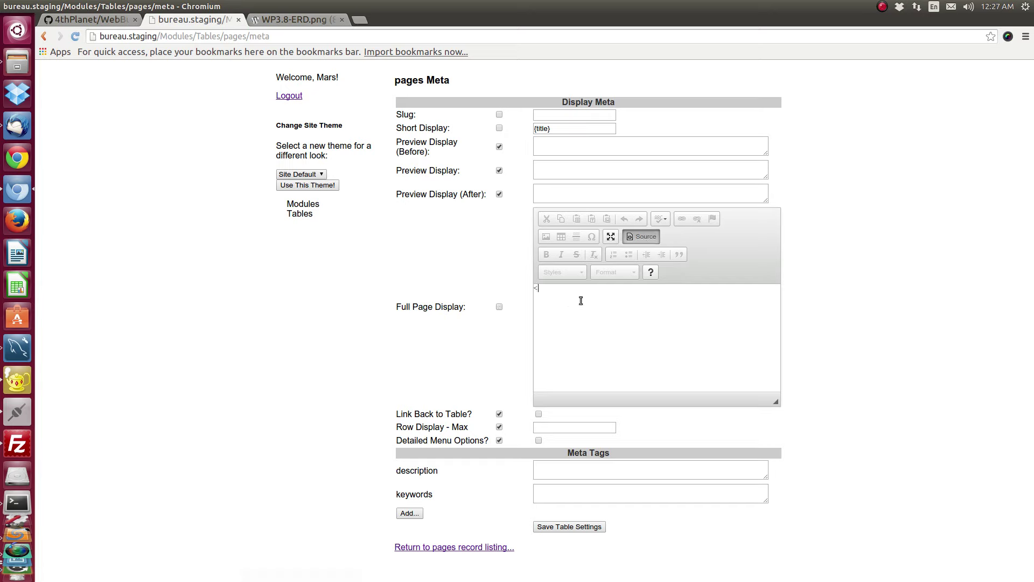
pyautogui.write('h2>{title}</h2>')
pyautogui.press('Return')
pyautogui.press('Return')
pyautogui.write('{content}')
# - Untick Link Back to Table, set the description meta tag to {meta_description}, and save
pyautogui.click(499, 413)
pyautogui.click(634, 472)
pyautogui.write('eta_description}')
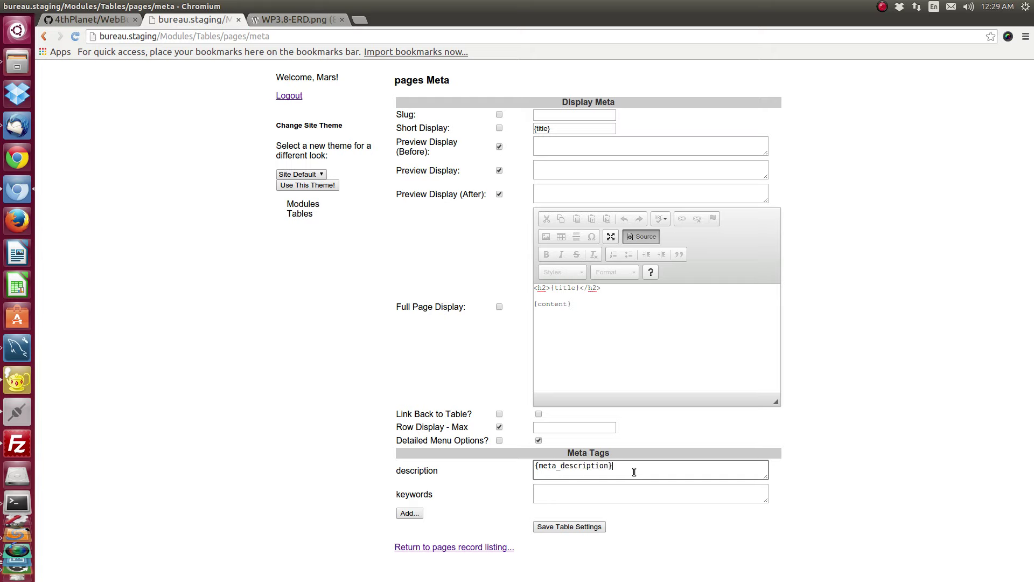
pyautogui.press('Tab')
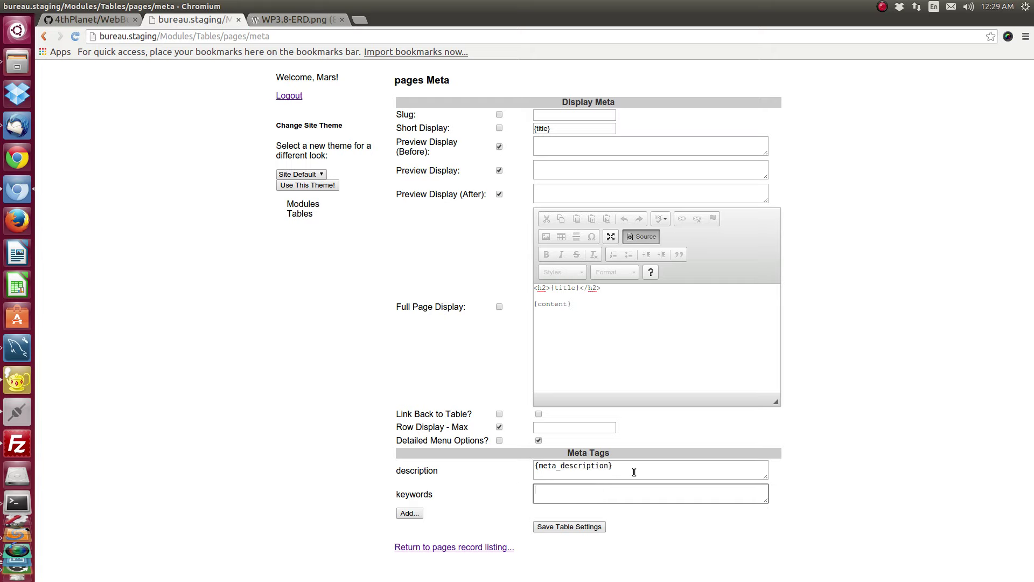
pyautogui.click(409, 512)
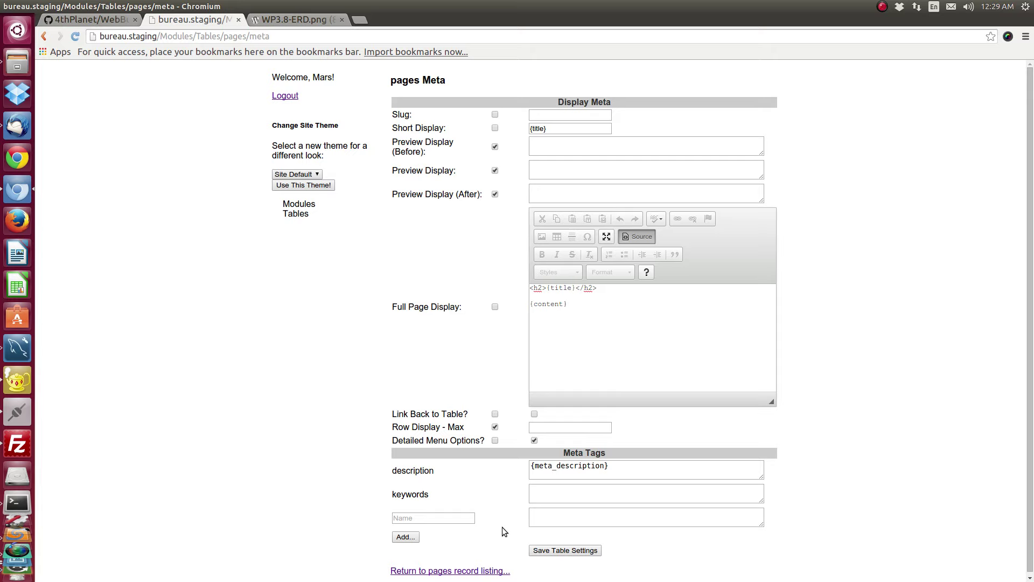
pyautogui.click(552, 551)
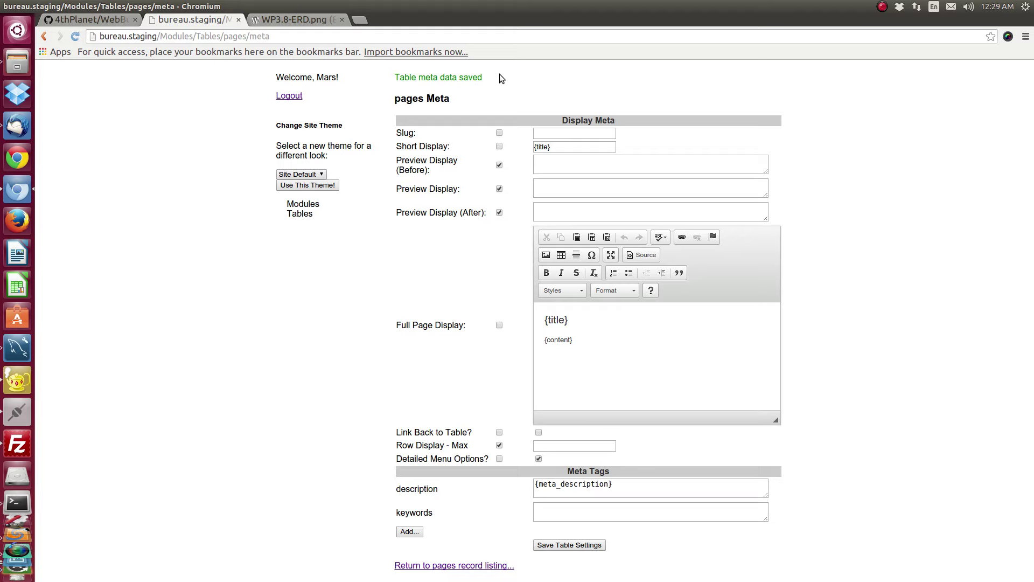
# - Go back from the pages listing and open the Menu Edit page via Modules > Menu
pyautogui.hotkey('alt', 'Left')
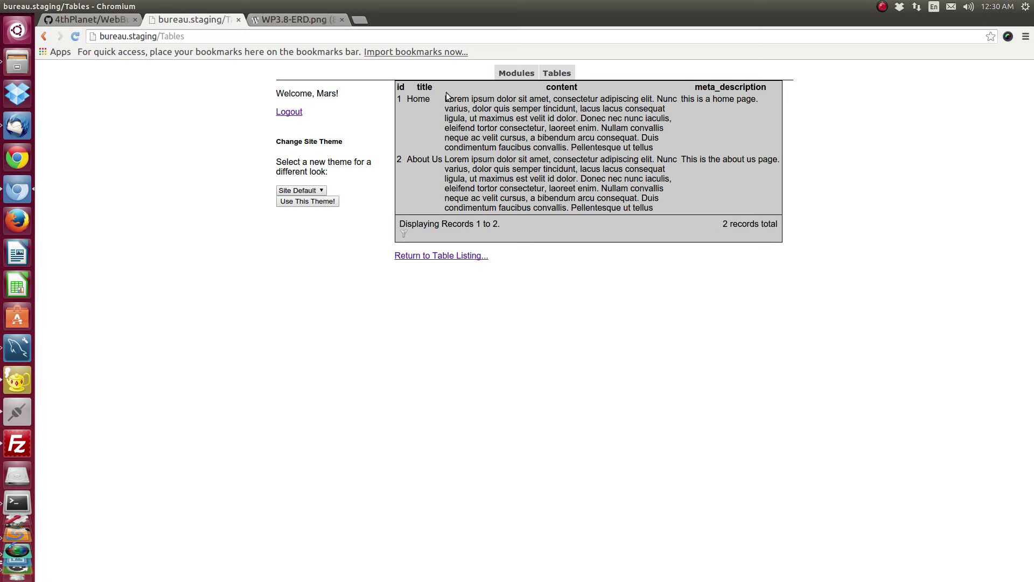
pyautogui.moveTo(515, 72)
pyautogui.click(512, 117)
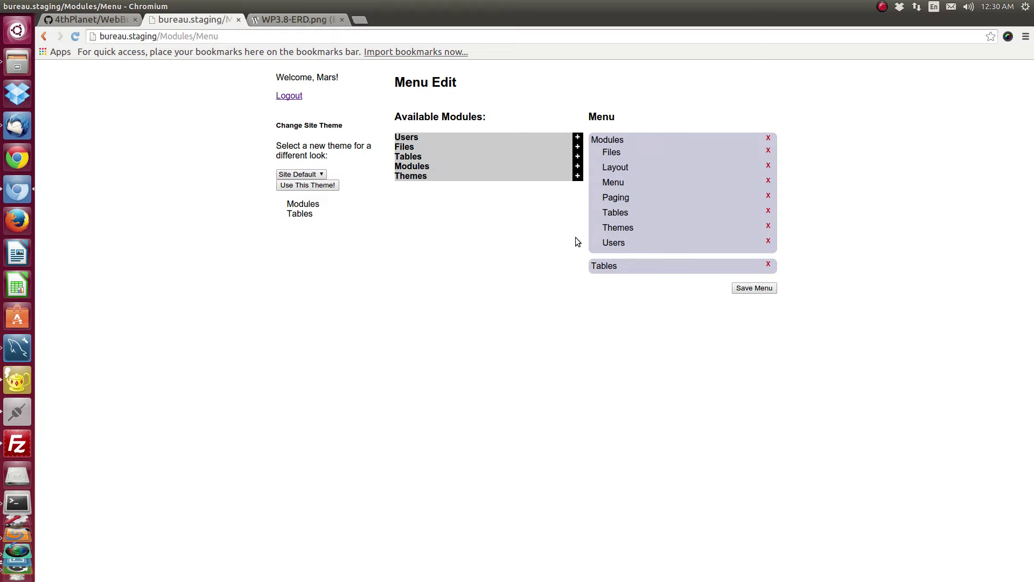
# - Add the Home and About Us pages to the top of the menu and remove Tables
pyautogui.moveTo(344, 209)
pyautogui.click(577, 156)
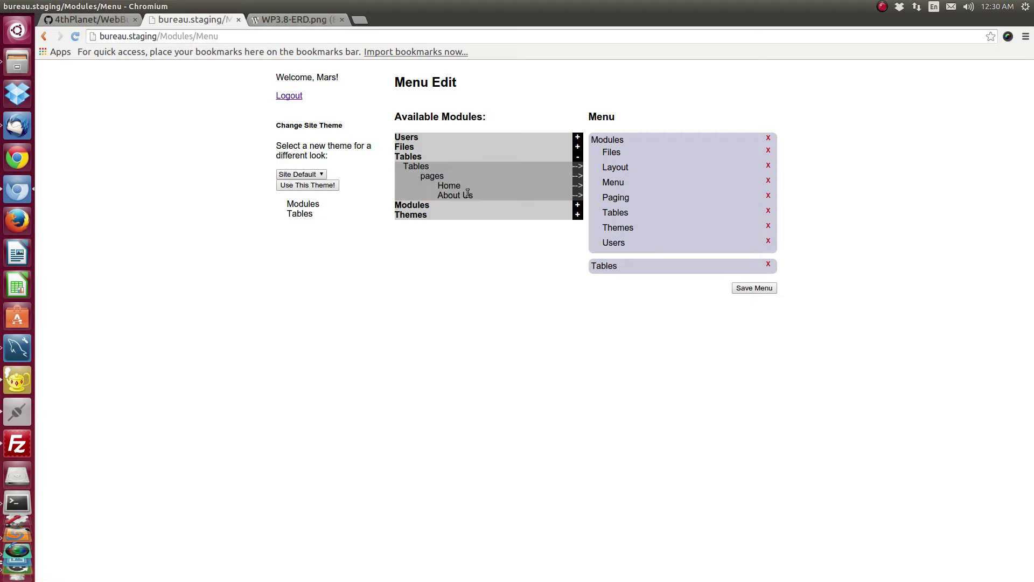
pyautogui.click(577, 186)
pyautogui.click(577, 195)
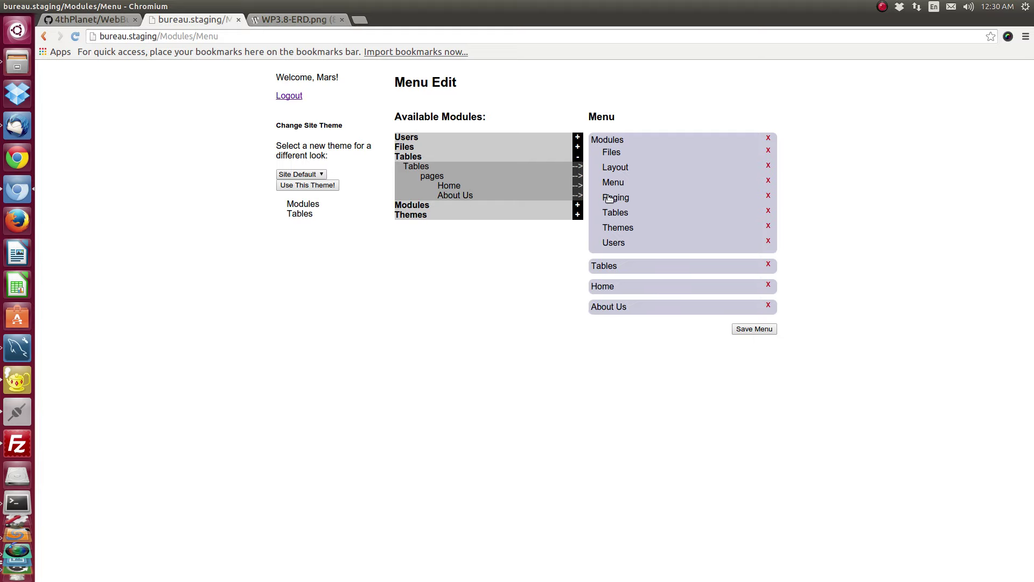
pyautogui.click(769, 264)
pyautogui.moveTo(738, 266); pyautogui.dragTo(680, 126)
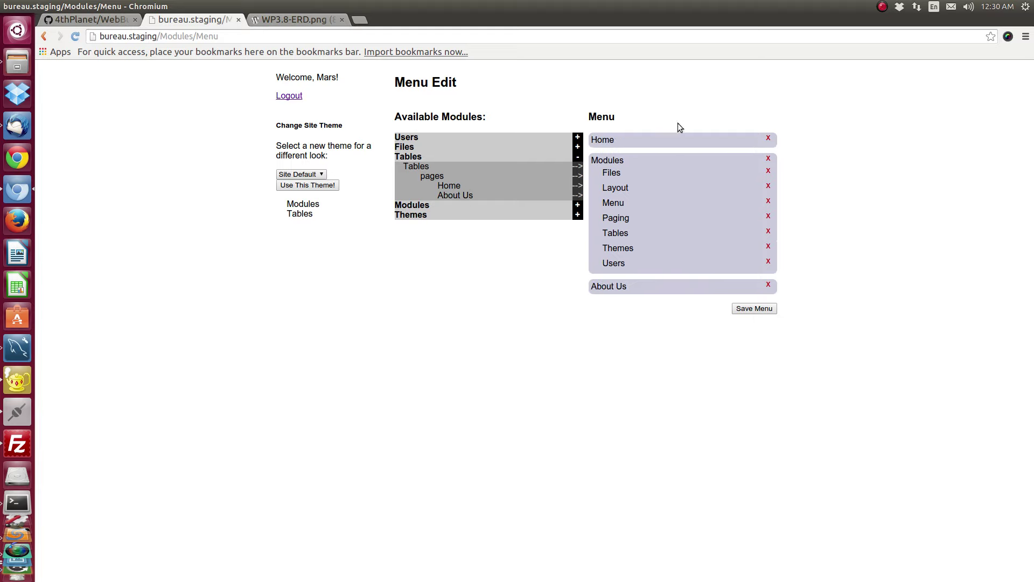
pyautogui.moveTo(629, 287); pyautogui.dragTo(636, 149)
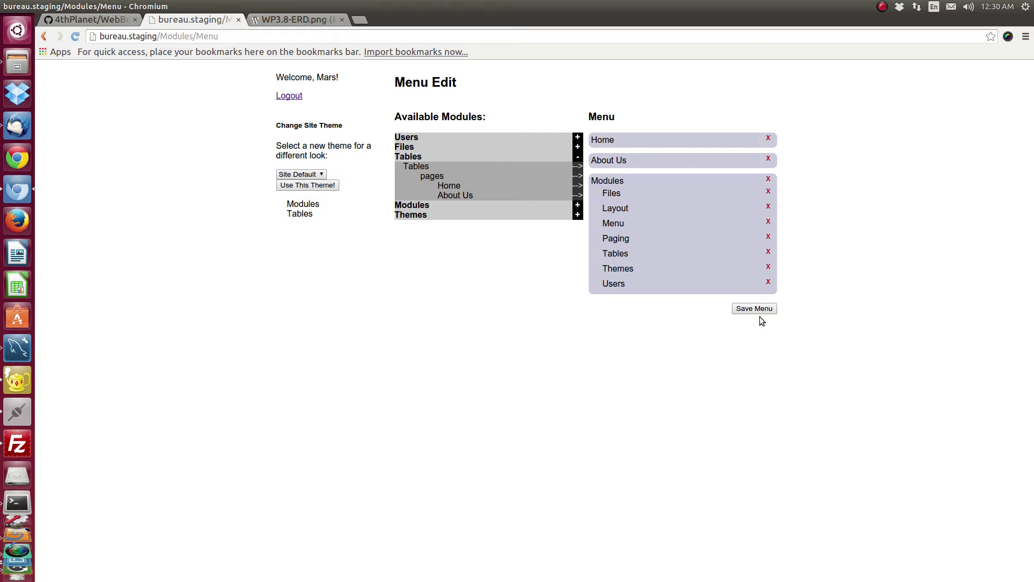
# - Rename the Modules menu group to 'Admin' and save the menu
pyautogui.doubleClick(611, 182)
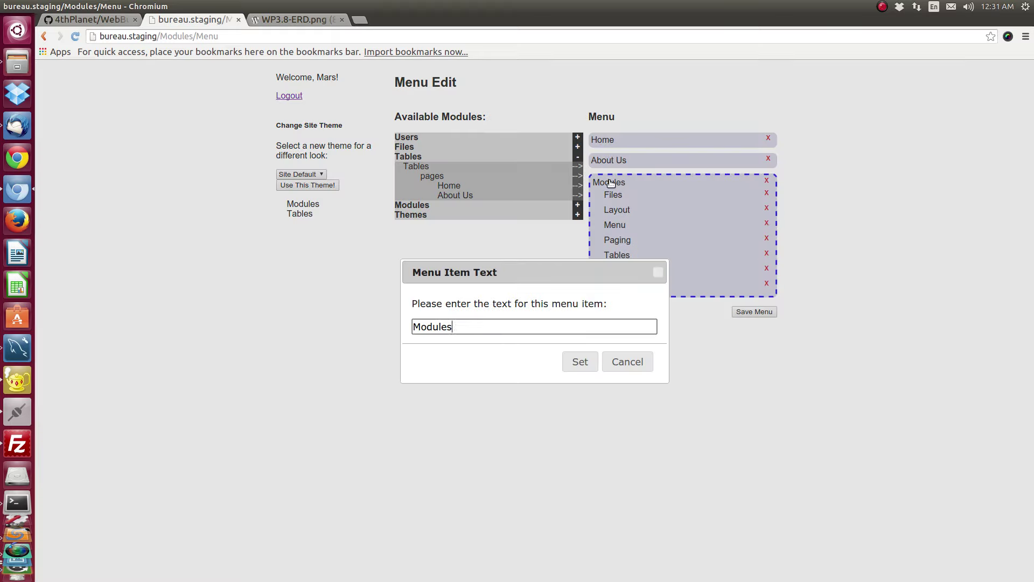
pyautogui.write('Admin')
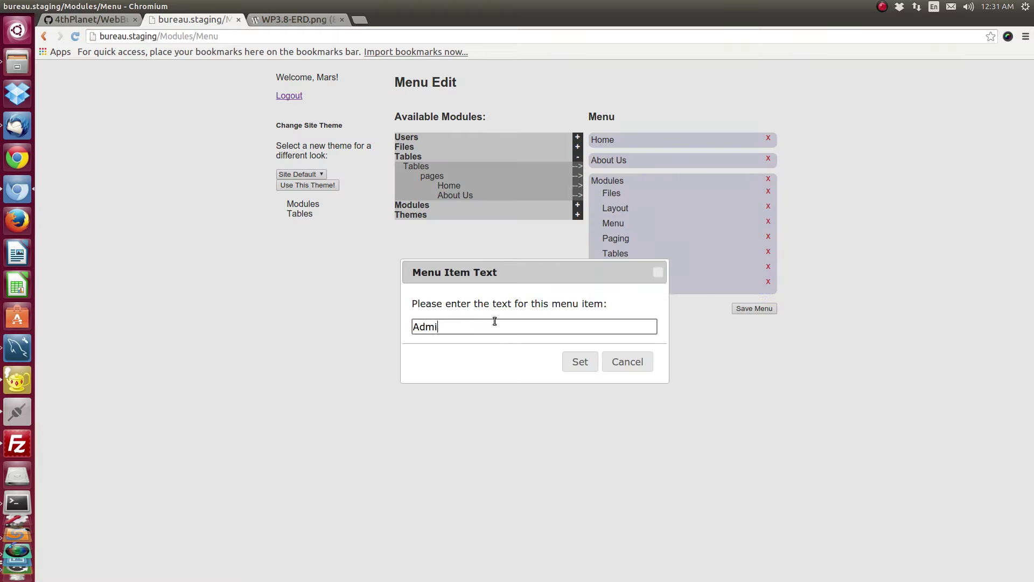
pyautogui.click(574, 363)
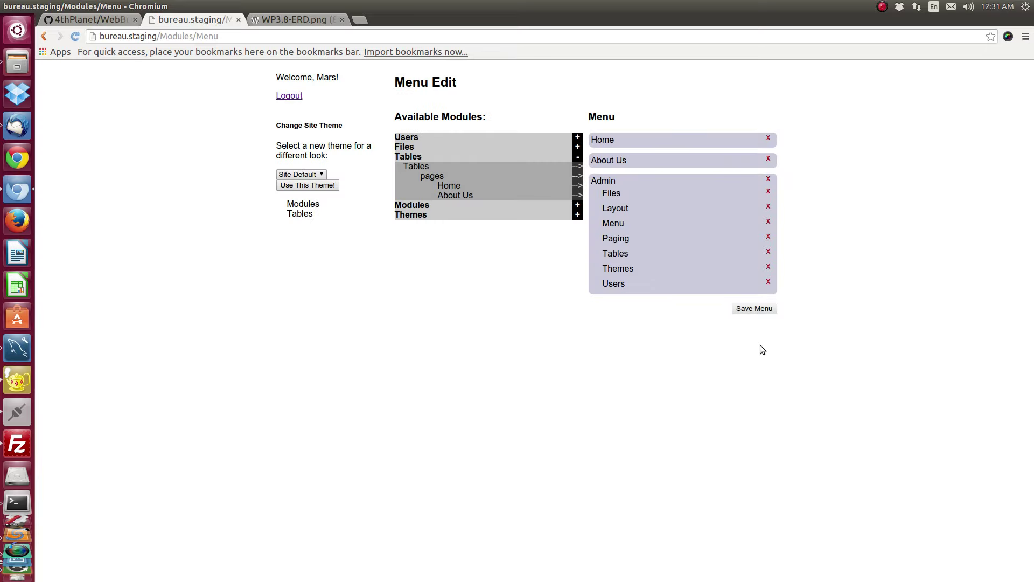
pyautogui.click(763, 311)
pyautogui.click(589, 355)
# - Go to the public Home page and inspect its first paragraph's markup
pyautogui.moveTo(333, 227)
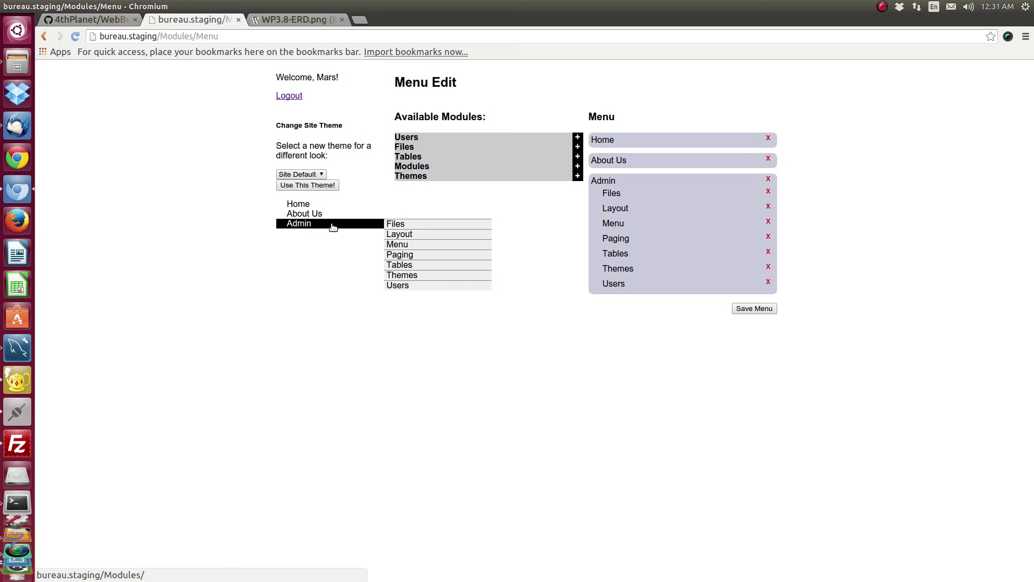
pyautogui.click(307, 205)
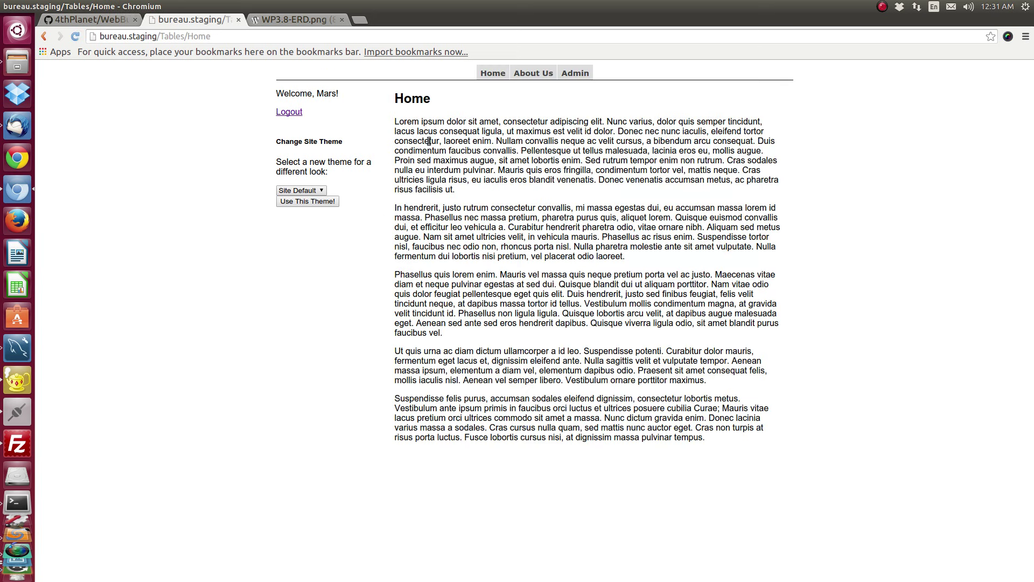
pyautogui.moveTo(401, 118); pyautogui.dragTo(706, 397)
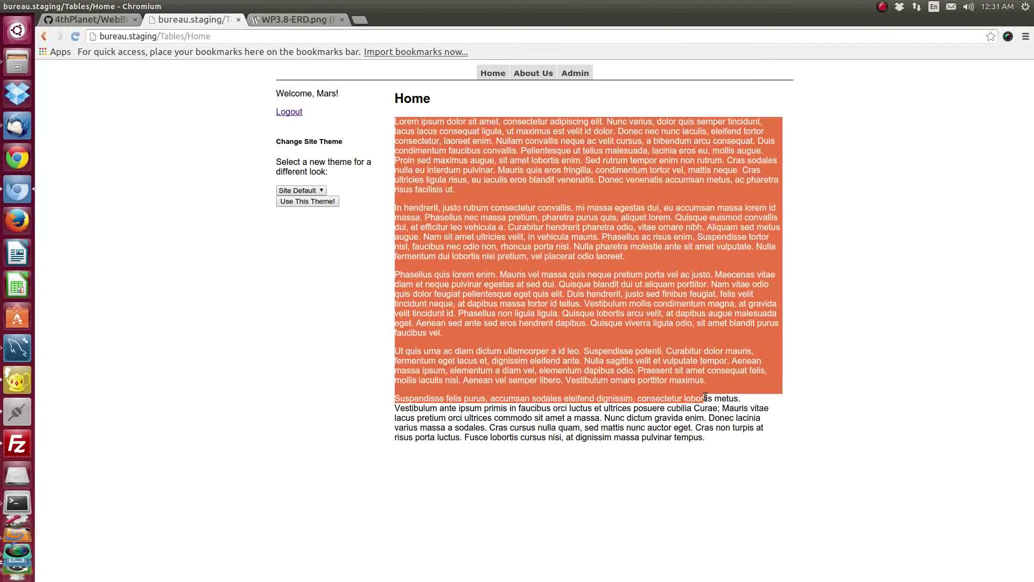
pyautogui.click(574, 248)
pyautogui.rightClick(545, 161)
pyautogui.click(587, 301)
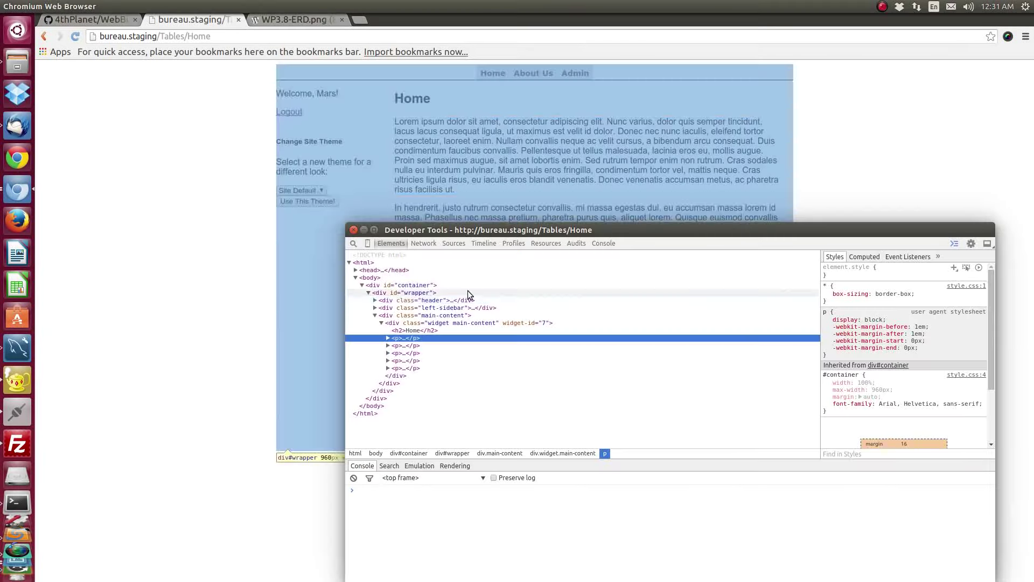
pyautogui.click(356, 270)
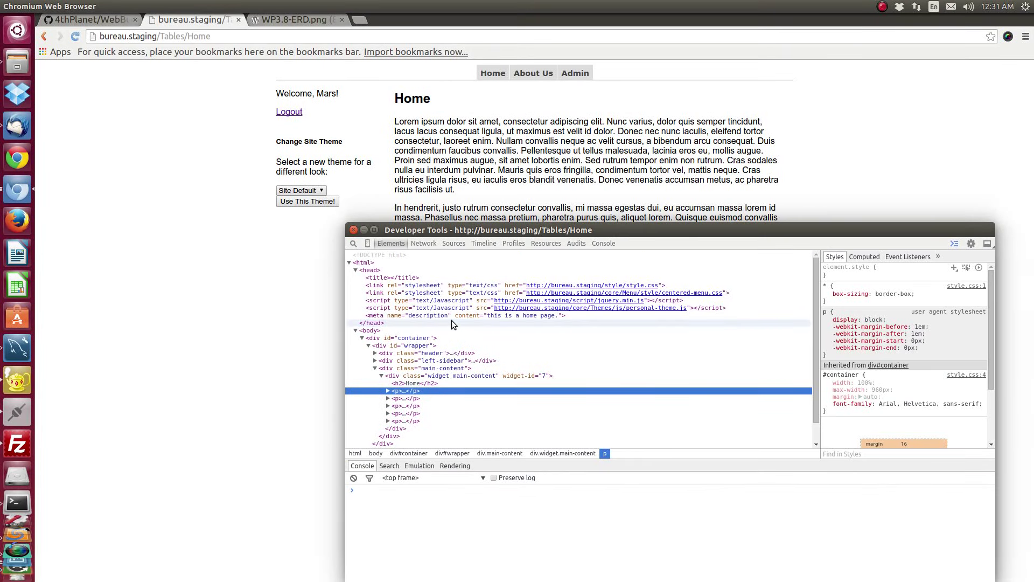
# - Open the About Us page and inspect its paragraph's markup
pyautogui.click(533, 74)
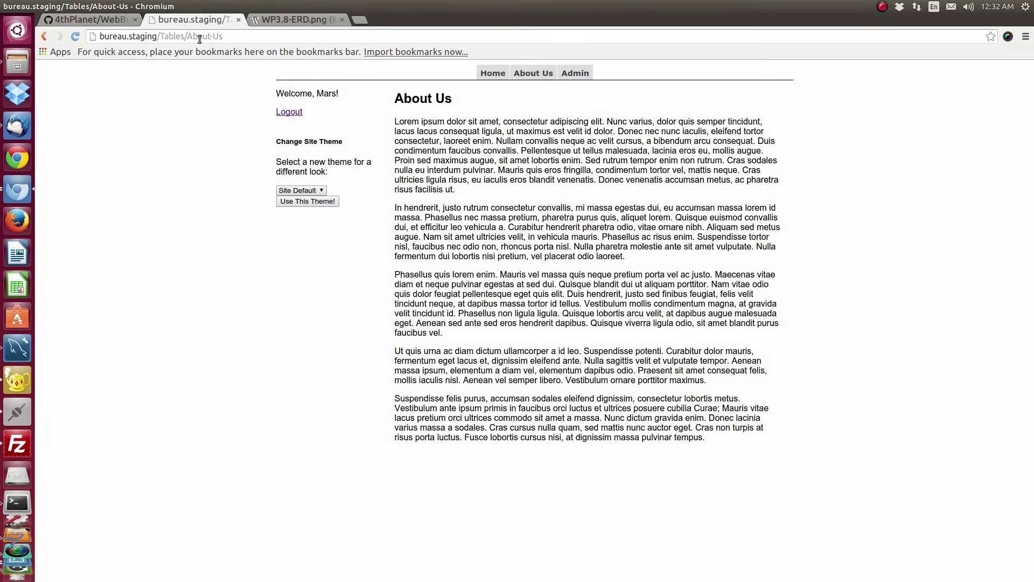
pyautogui.rightClick(449, 135)
pyautogui.click(546, 282)
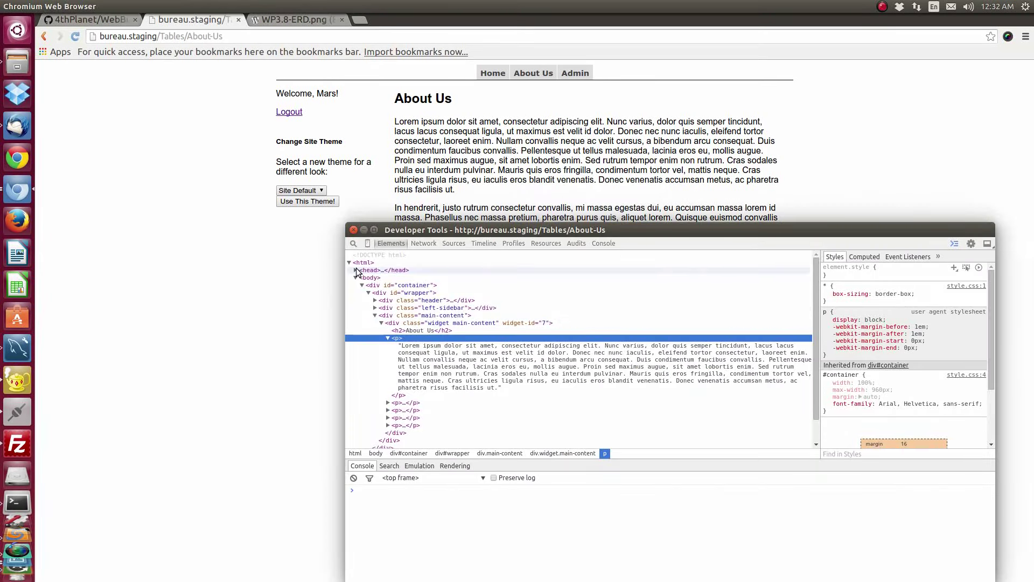
pyautogui.scroll(2, 490, 322)
pyautogui.click(560, 144)
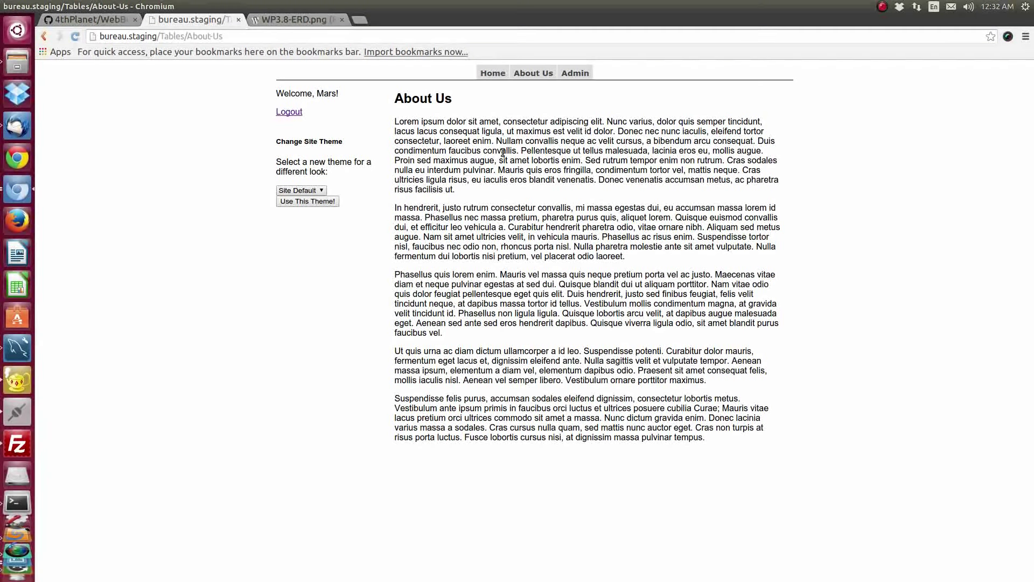
# - Edit the Tables record in _MODULES, untick SLUG's Null box, and save it
pyautogui.moveTo(575, 75)
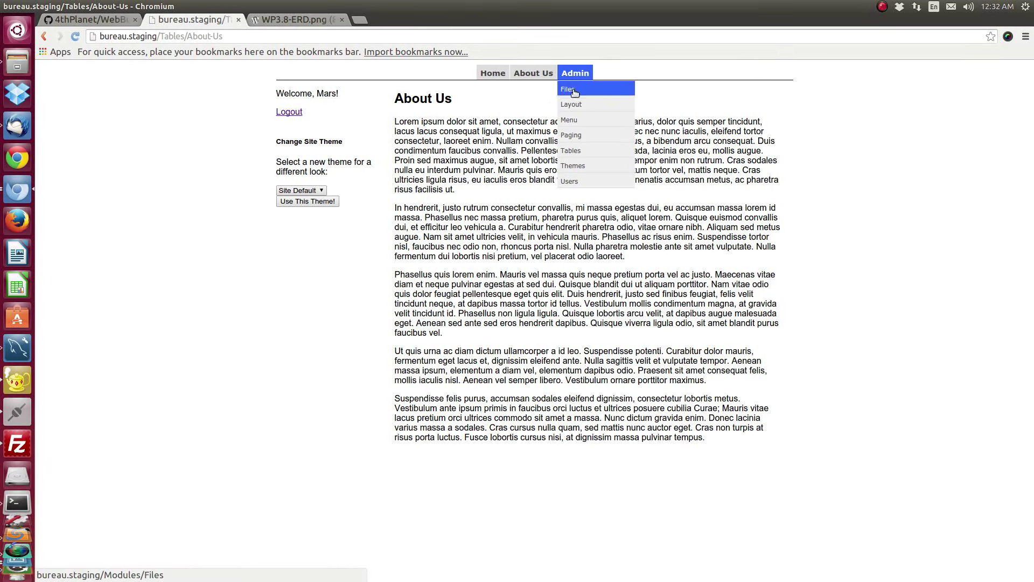
pyautogui.click(579, 153)
pyautogui.click(447, 206)
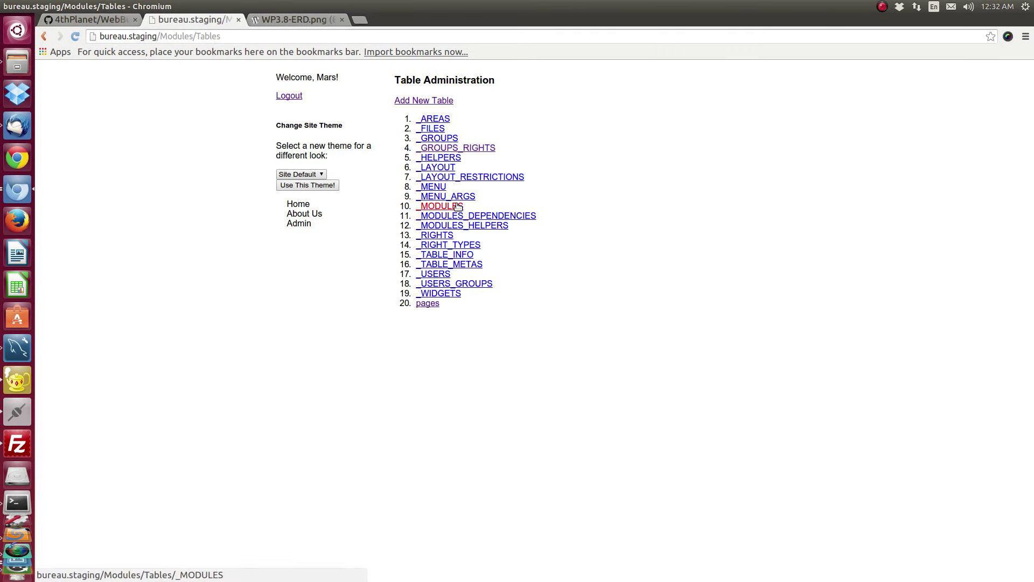
pyautogui.click(401, 216)
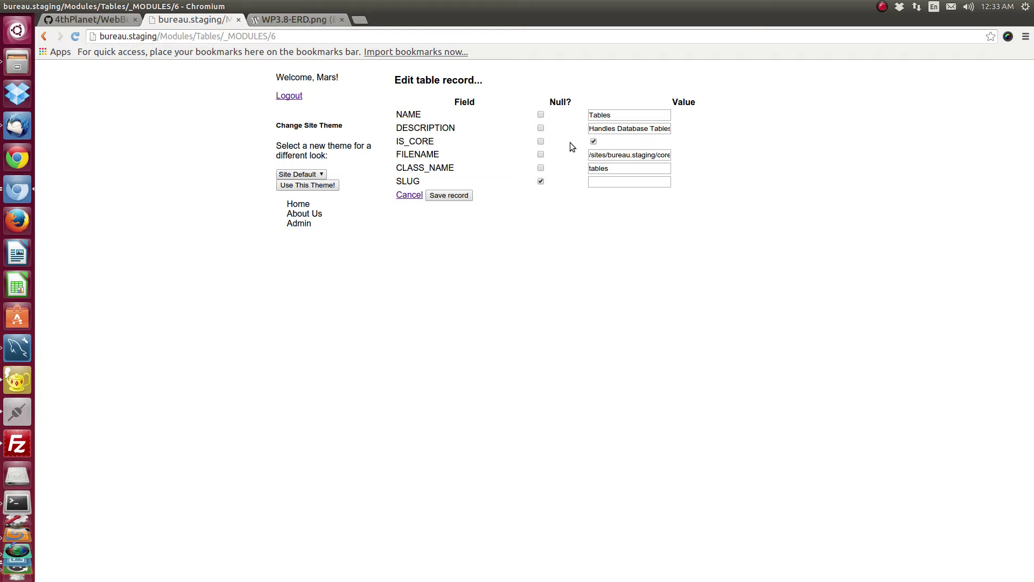
pyautogui.moveTo(607, 129); pyautogui.dragTo(585, 155)
pyautogui.click(606, 139)
pyautogui.click(610, 171)
pyautogui.click(628, 178)
pyautogui.click(541, 182)
pyautogui.click(449, 195)
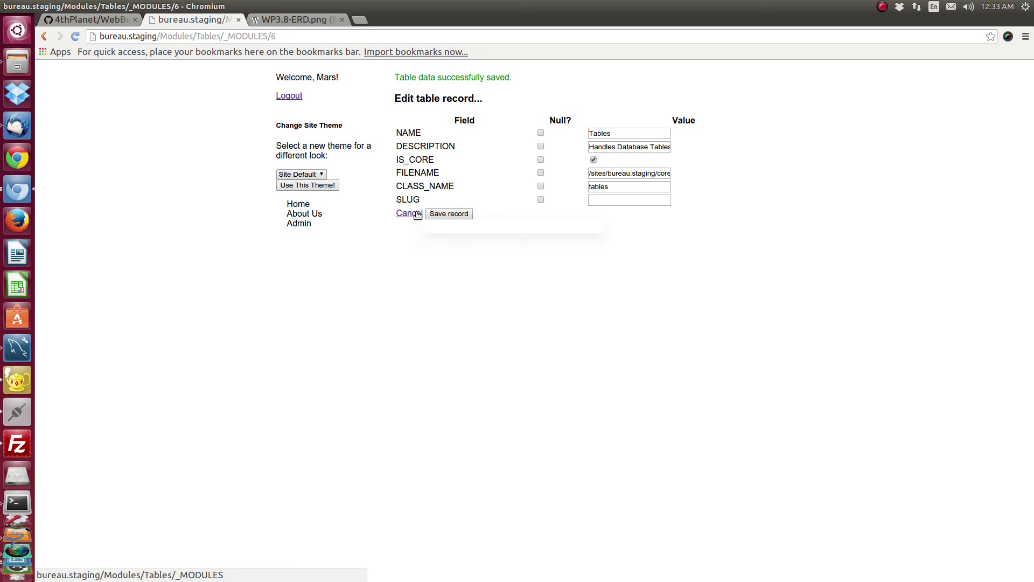
# - Visit the public Home page, then About Us, then Home again
pyautogui.click(345, 204)
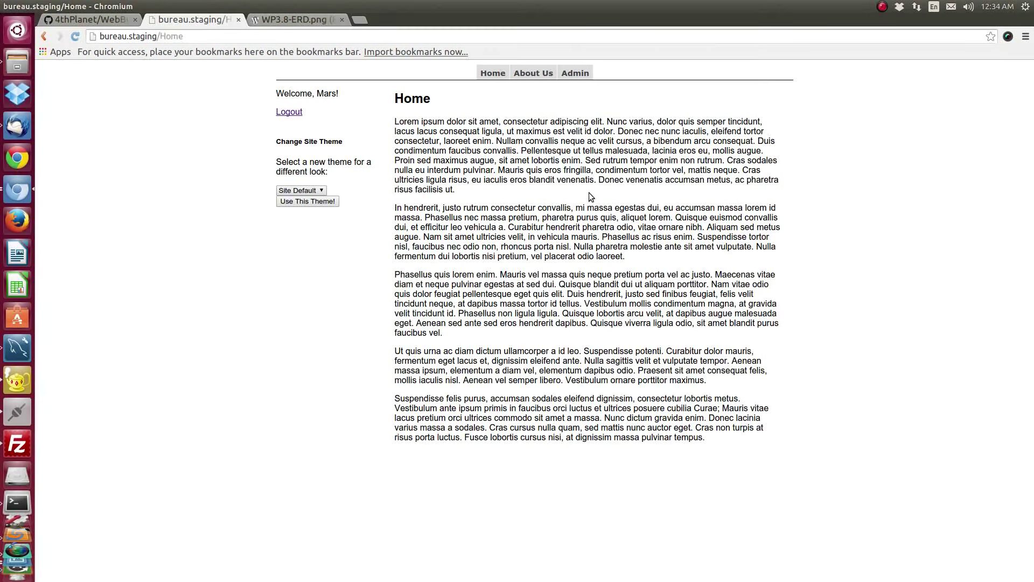
pyautogui.click(532, 73)
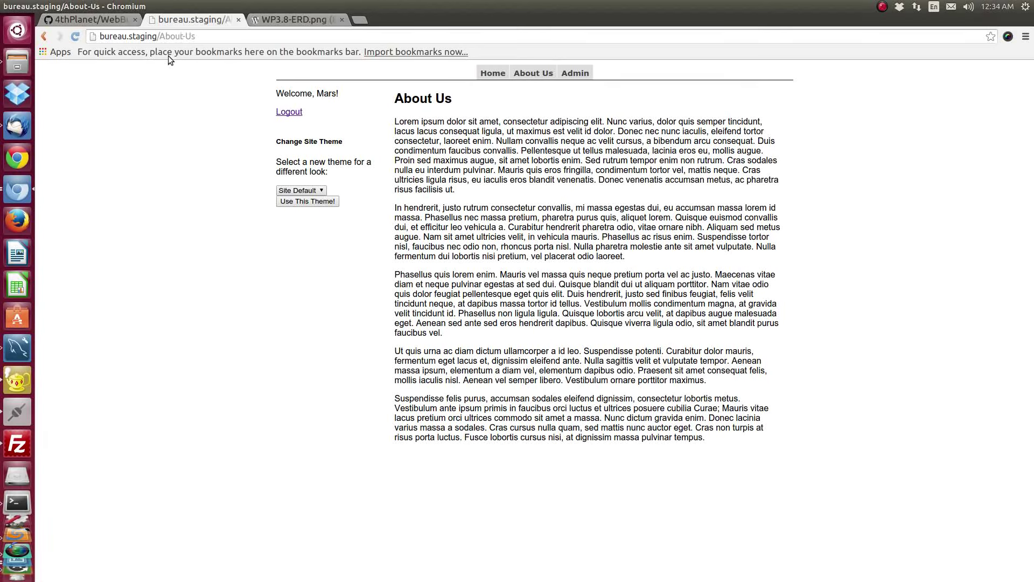
pyautogui.click(493, 75)
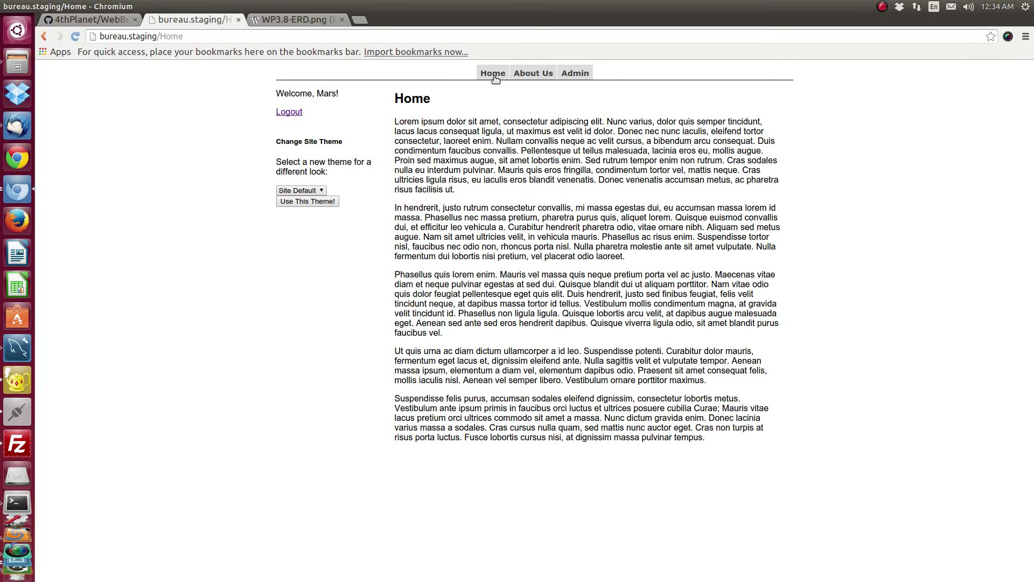
# - Delete the 'Home' title from pages record 1, save it, and view the home page
pyautogui.moveTo(575, 73)
pyautogui.click(593, 150)
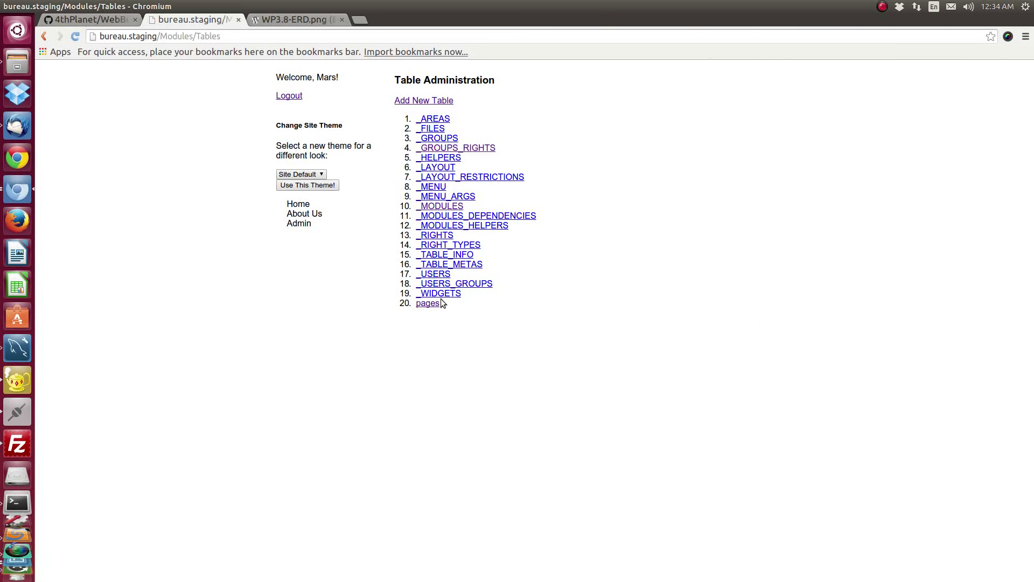
pyautogui.click(439, 303)
pyautogui.click(401, 156)
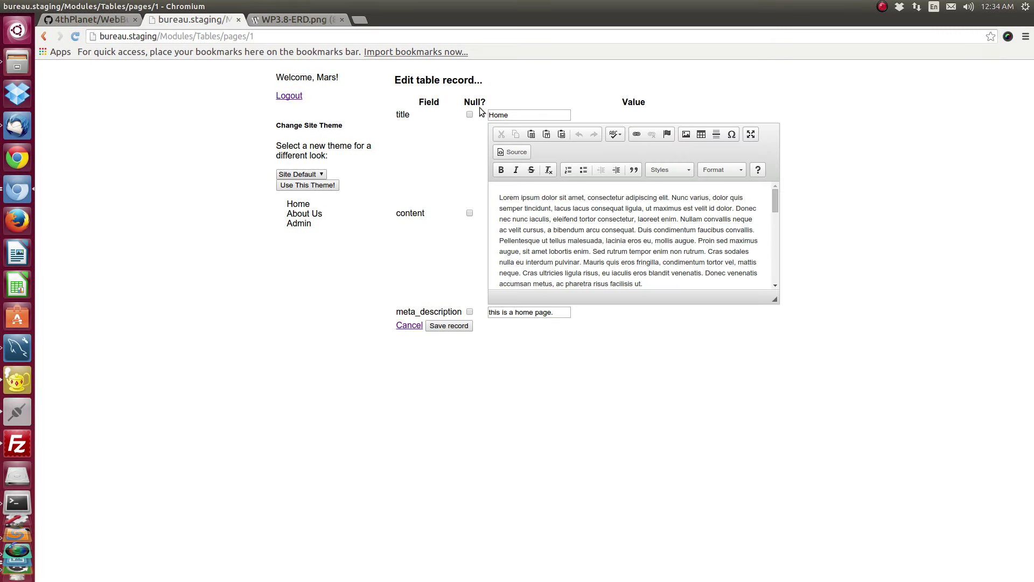
pyautogui.doubleClick(521, 113)
pyautogui.press('BackSpace')
pyautogui.press('Return')
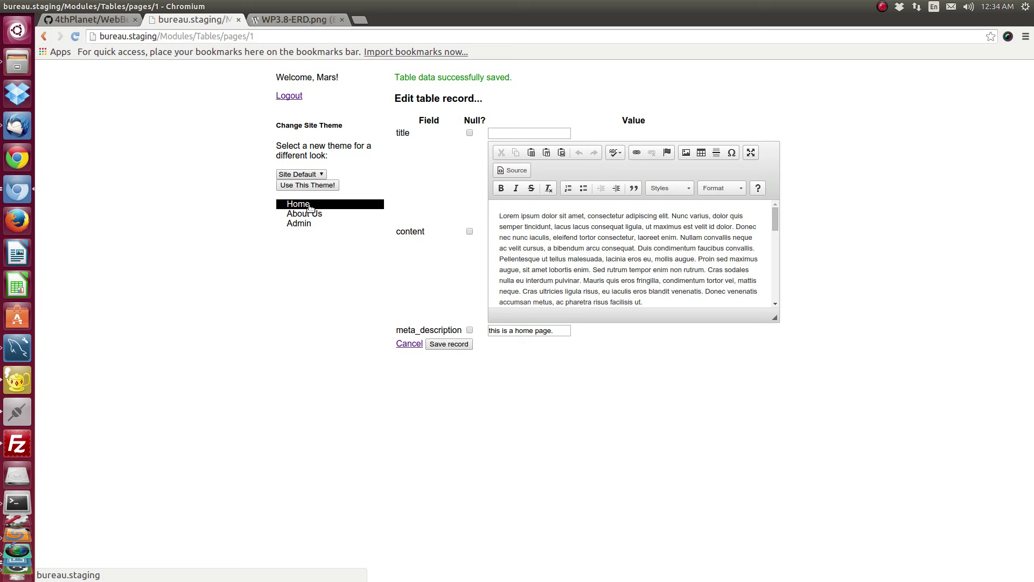
pyautogui.click(310, 208)
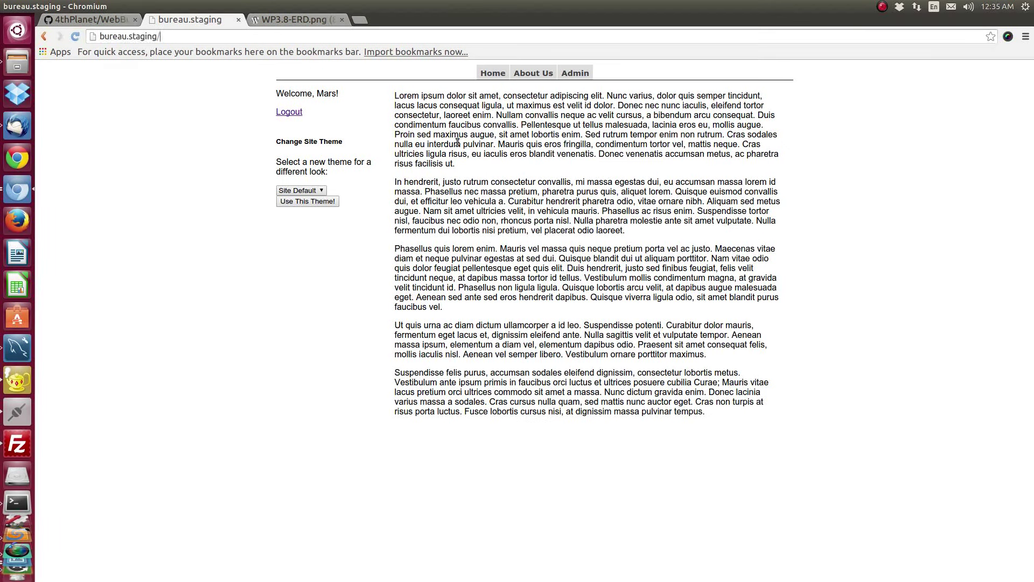
pyautogui.moveTo(429, 105); pyautogui.dragTo(585, 215)
pyautogui.rightClick(606, 184)
pyautogui.click(647, 323)
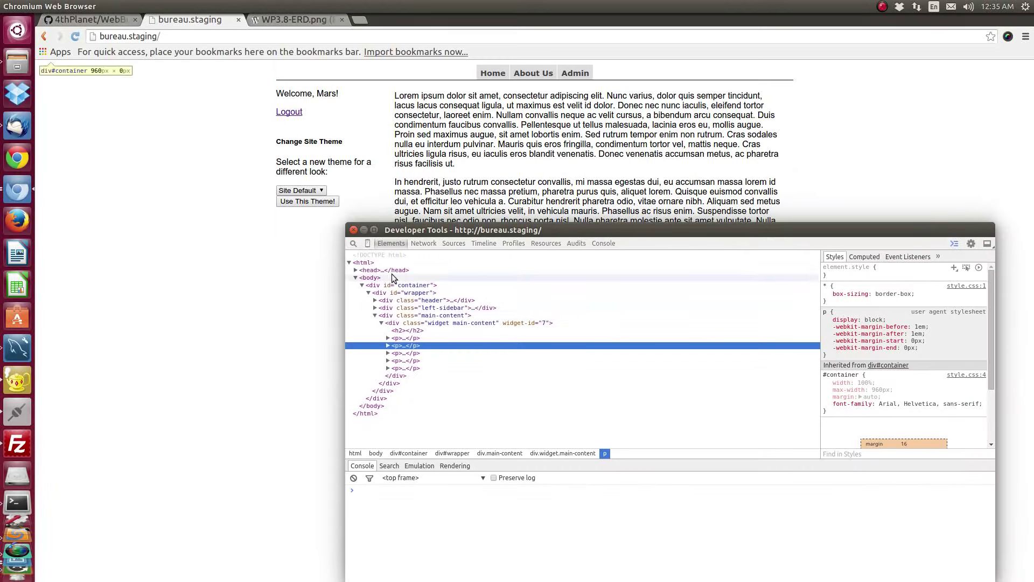
pyautogui.click(356, 270)
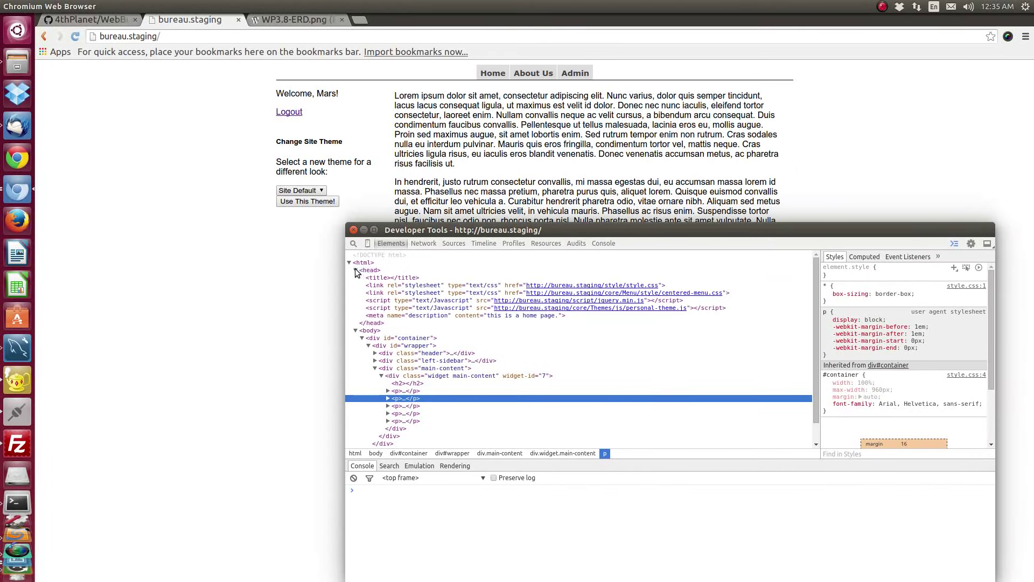
pyautogui.click(354, 230)
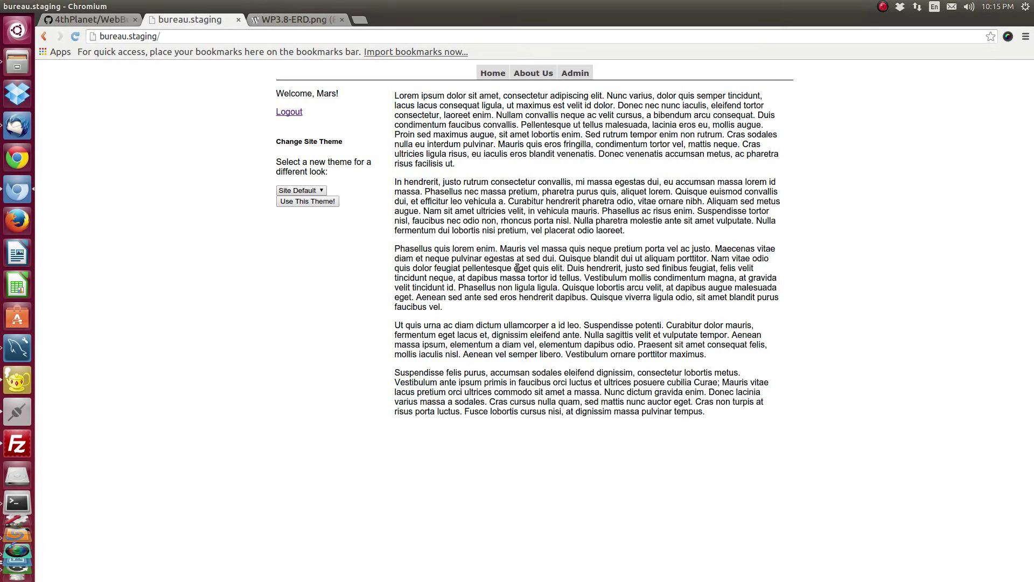
# - Start a new table named sponsors with an integer id field
pyautogui.click(571, 87)
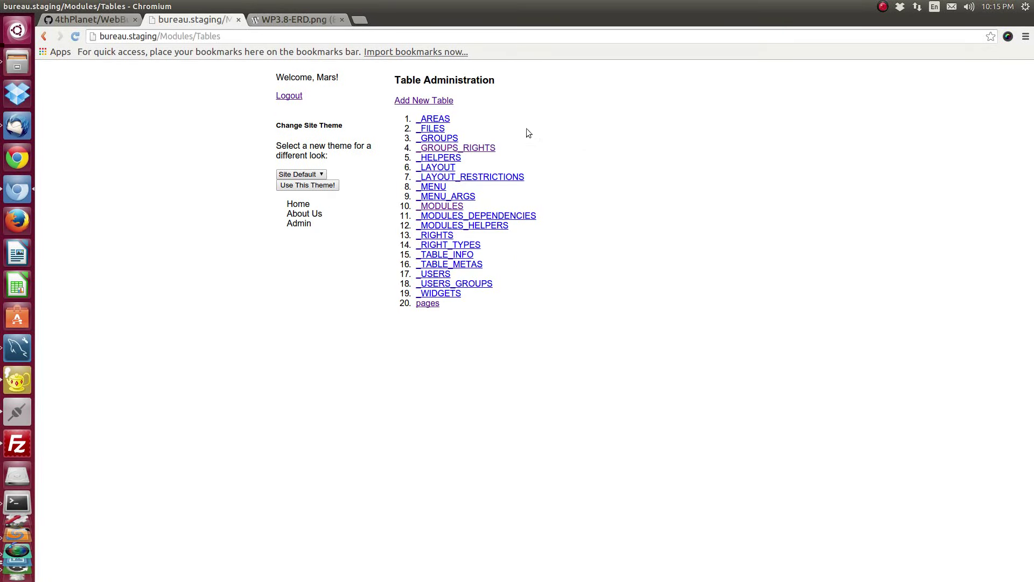
pyautogui.click(423, 101)
pyautogui.click(511, 102)
pyautogui.write('spons')
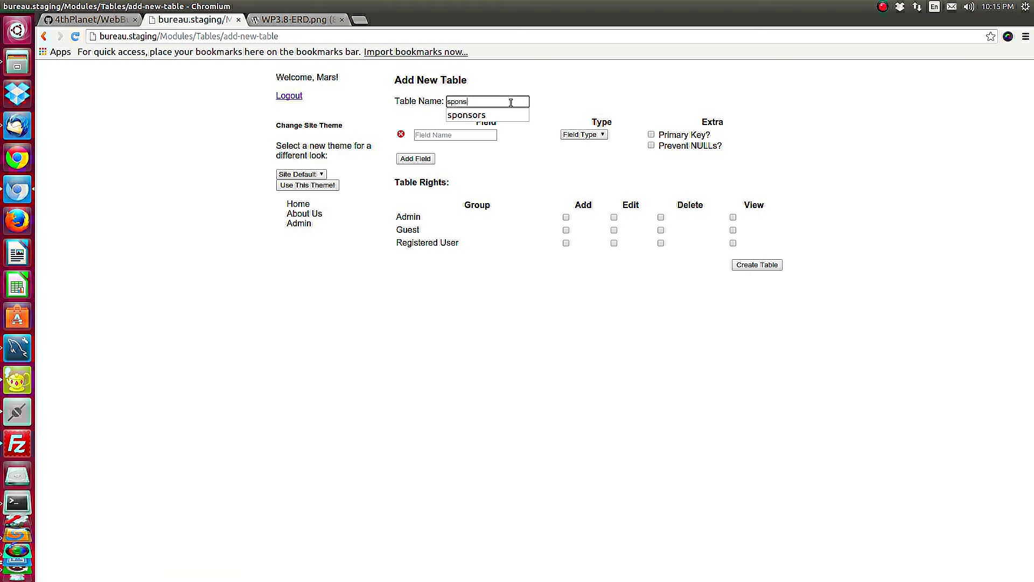
pyautogui.write('ors')
pyautogui.press('Tab')
pyautogui.write('id')
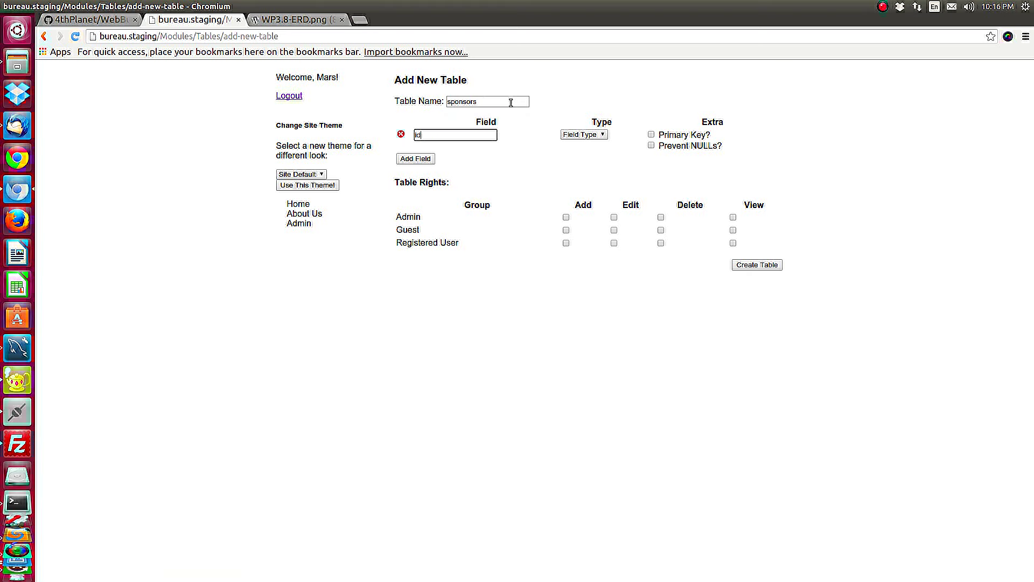
pyautogui.click(587, 135)
pyautogui.click(589, 153)
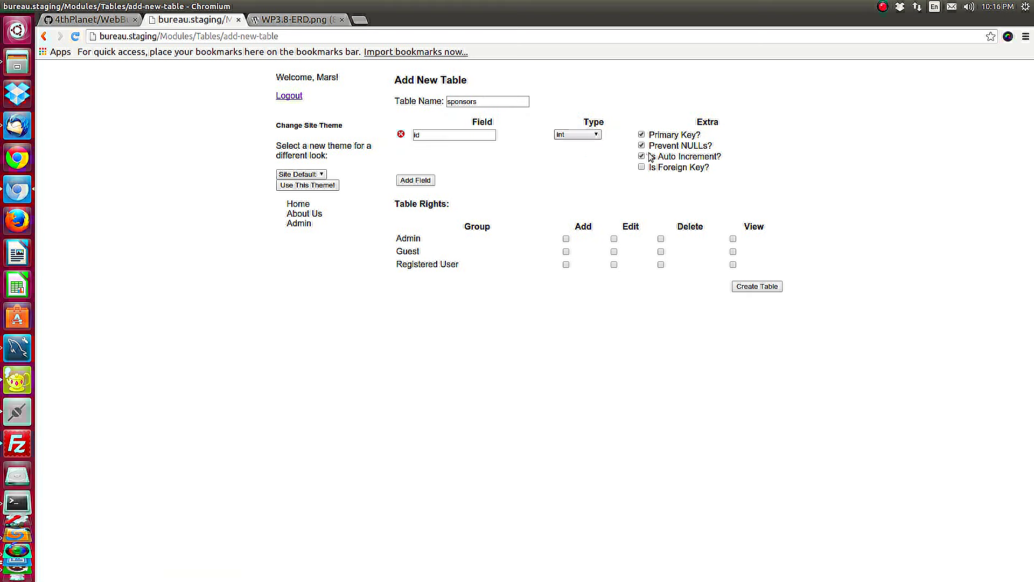
# - Add fields name (varchar 30) and short_description (varchar 500)
pyautogui.click(425, 179)
pyautogui.write('name')
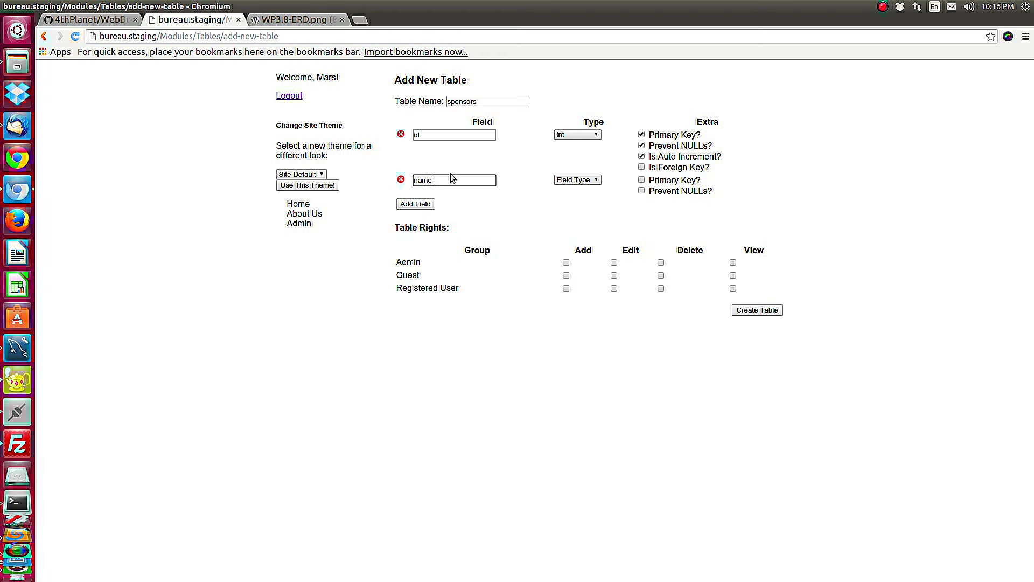
pyautogui.click(580, 180)
pyautogui.click(579, 238)
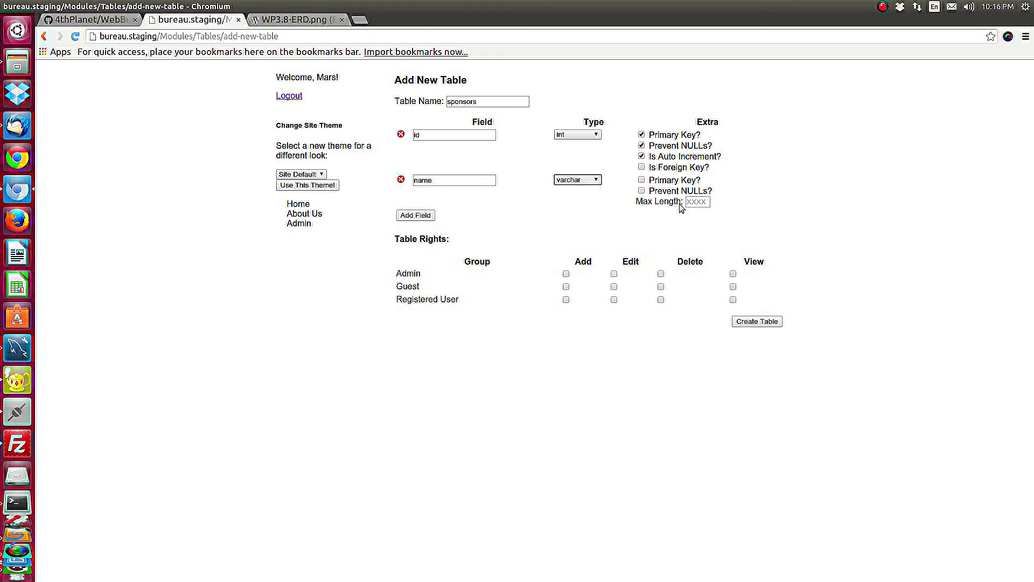
pyautogui.write('30')
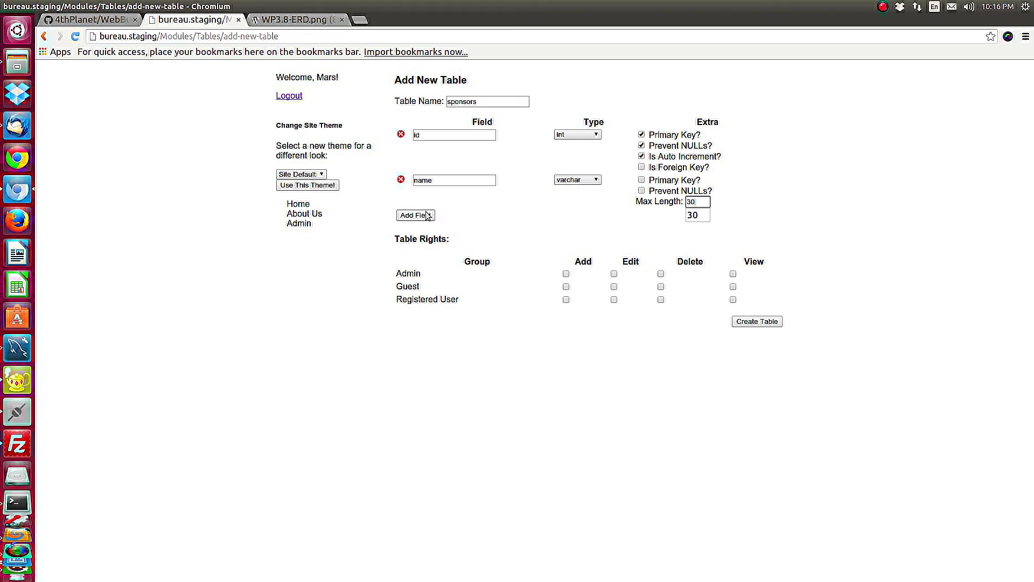
pyautogui.click(429, 215)
pyautogui.write('short_description')
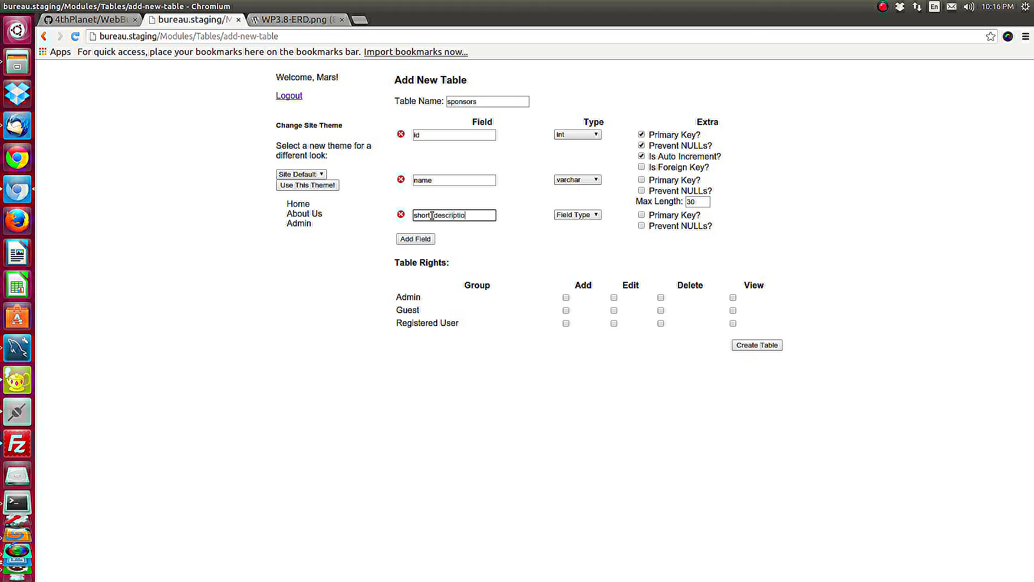
pyautogui.click(577, 216)
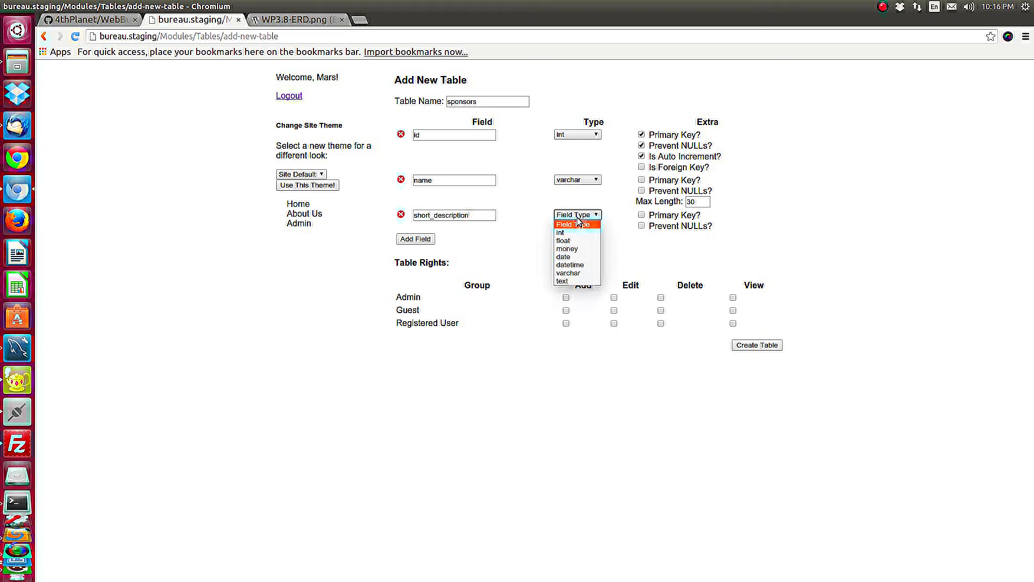
pyautogui.click(569, 273)
pyautogui.write('500')
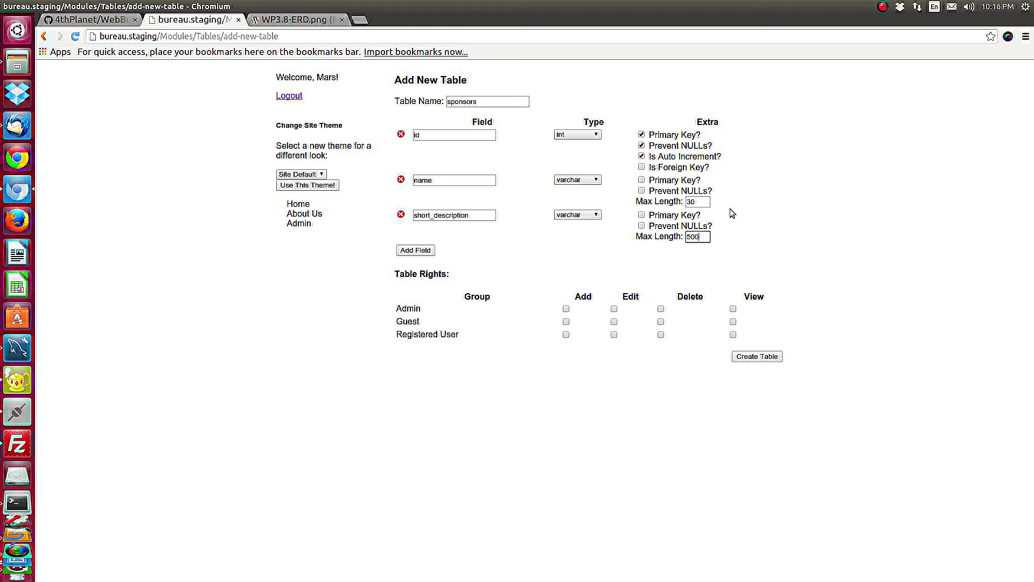
# - Add fields long_description (text) and link (varchar 200)
pyautogui.click(415, 250)
pyautogui.write('long_description')
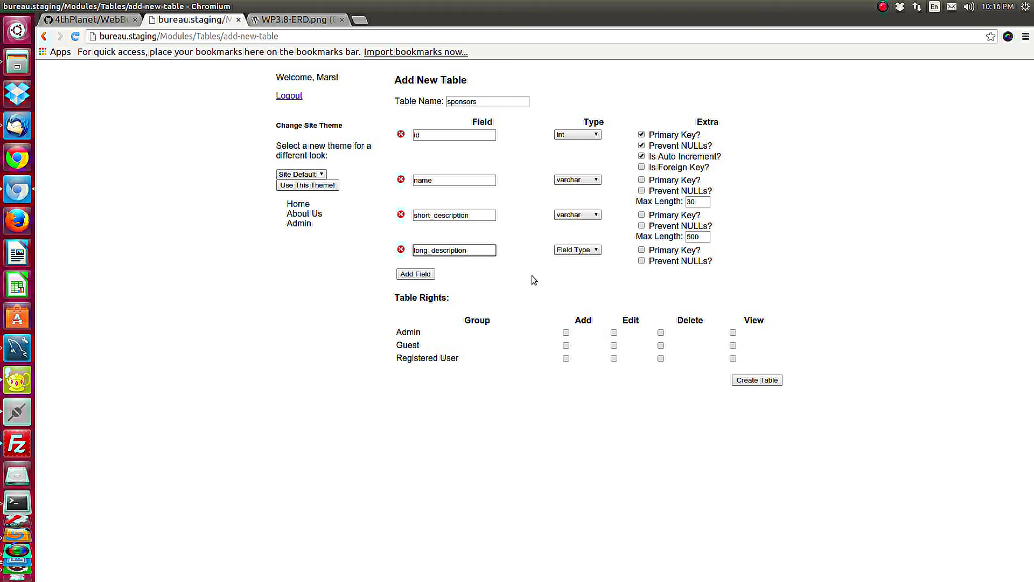
pyautogui.click(577, 250)
pyautogui.click(572, 317)
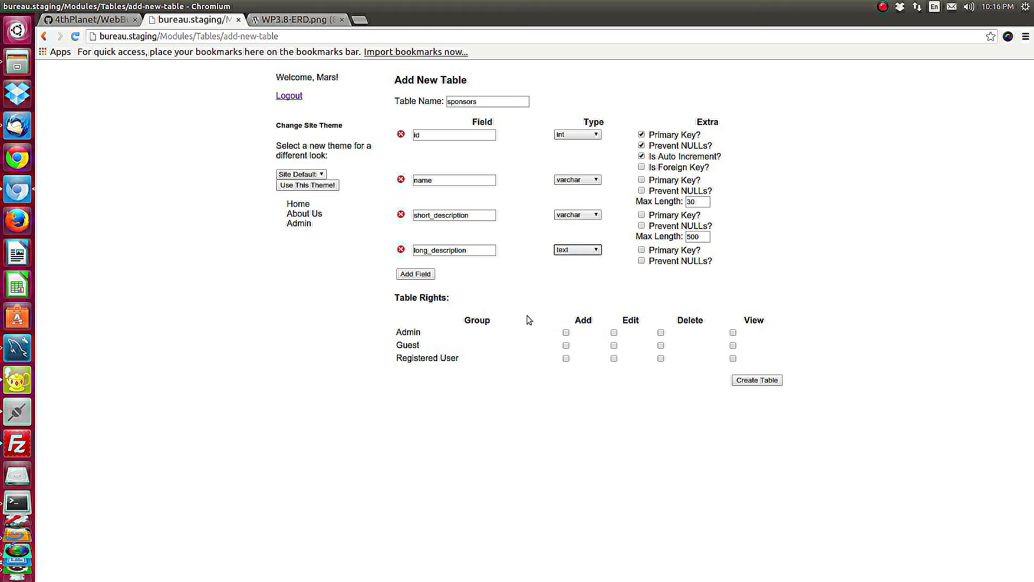
pyautogui.click(415, 274)
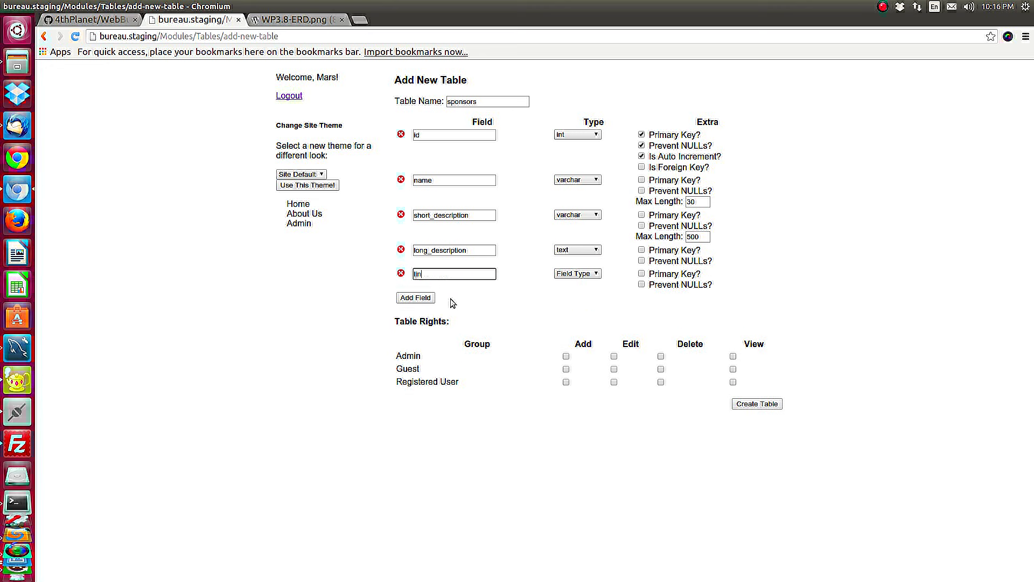
pyautogui.click(592, 273)
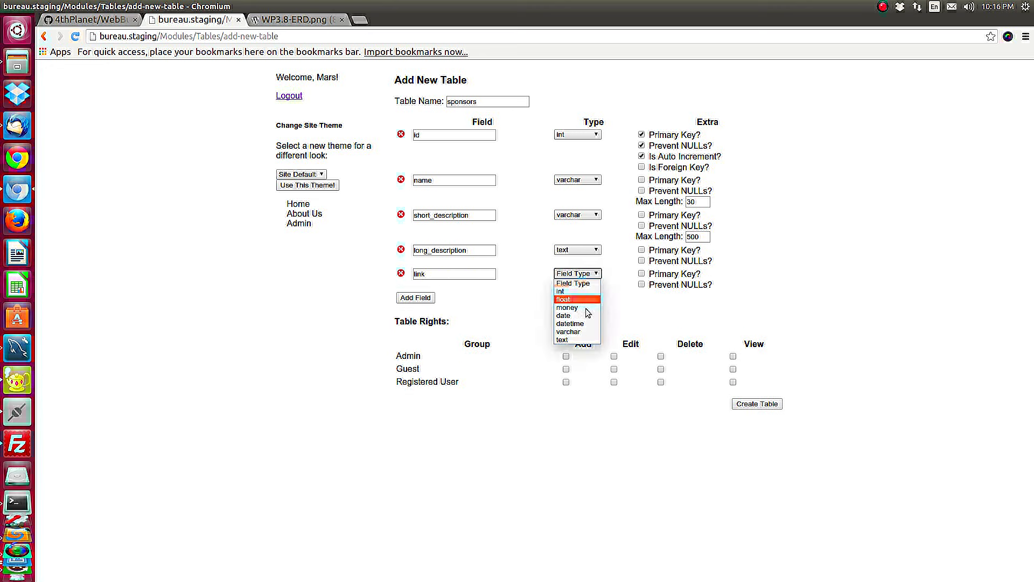
pyautogui.click(574, 328)
pyautogui.click(696, 296)
pyautogui.write('200')
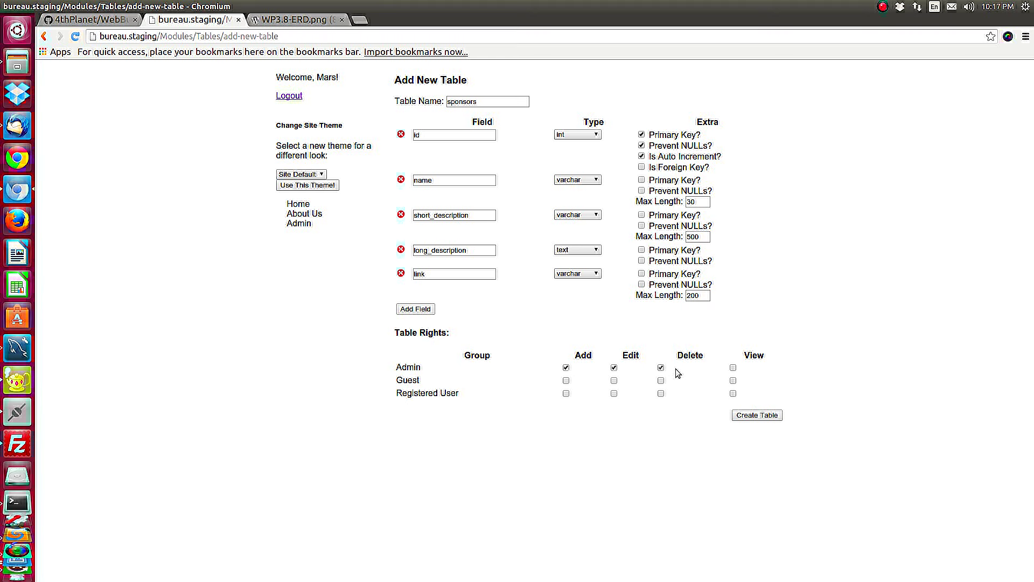
# - Give admins, guests and registered users view rights, then create the sponsors table
pyautogui.click(734, 368)
pyautogui.click(733, 380)
pyautogui.click(734, 394)
pyautogui.click(758, 416)
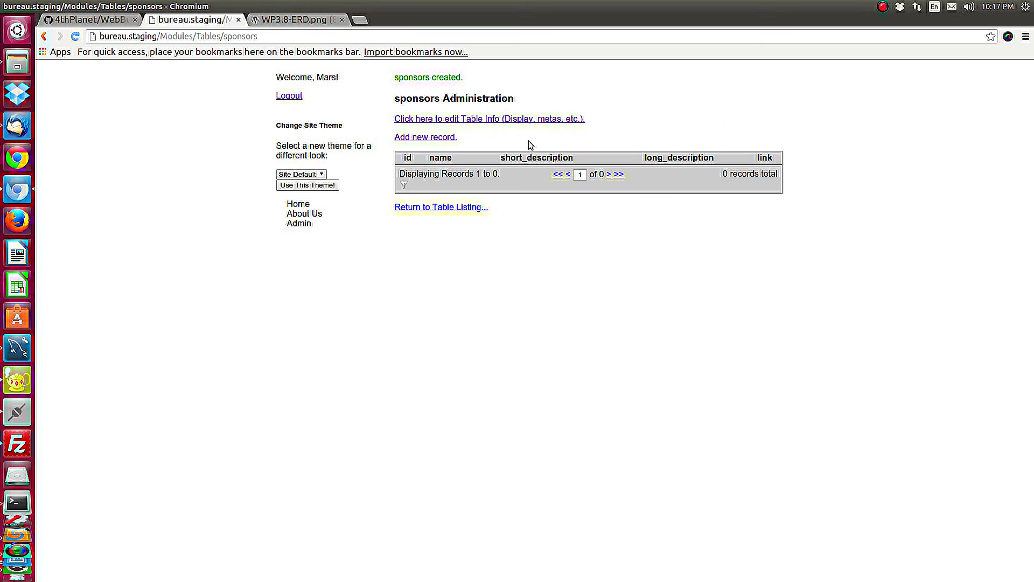
# - Set Short Display to {name} and Preview Before to '<p>Please support our sponsors.</p>'
pyautogui.click(521, 119)
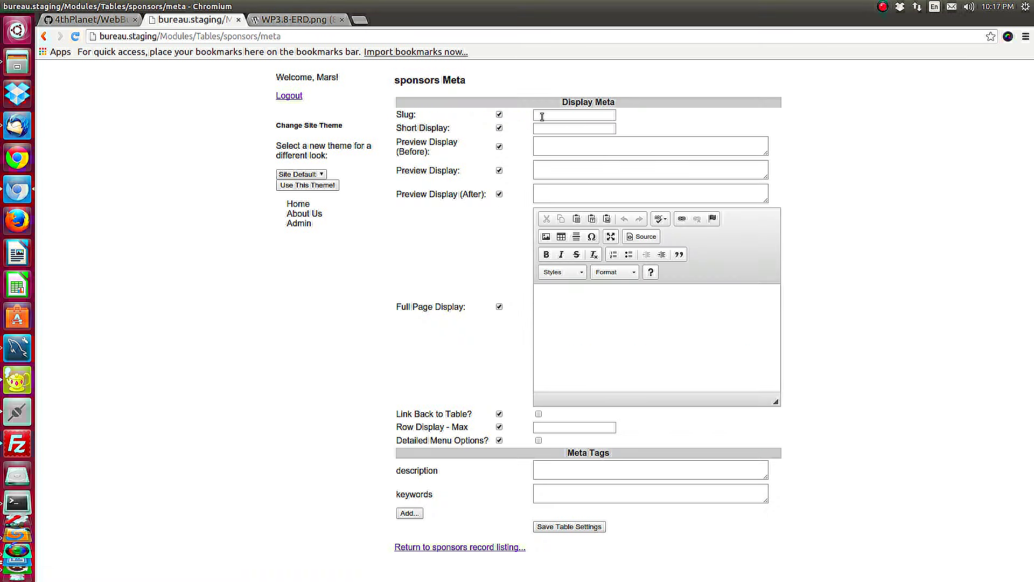
pyautogui.click(542, 116)
pyautogui.press('Tab')
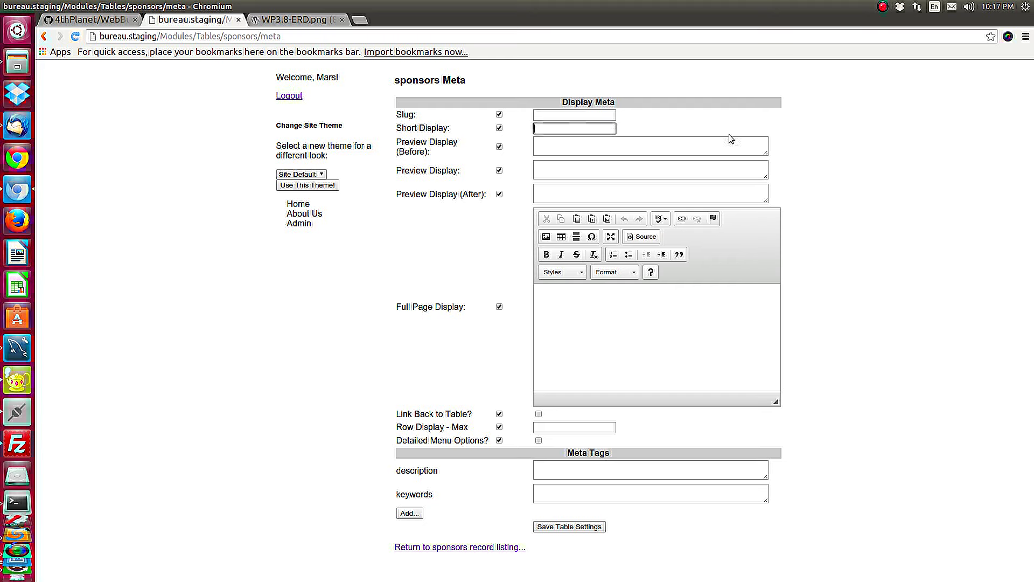
pyautogui.write('{name')
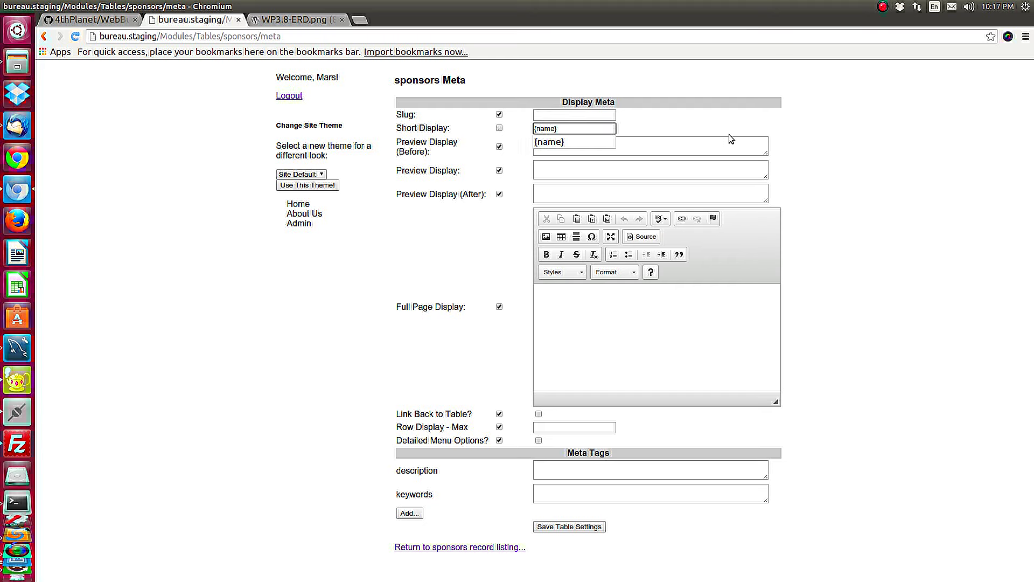
pyautogui.click(721, 143)
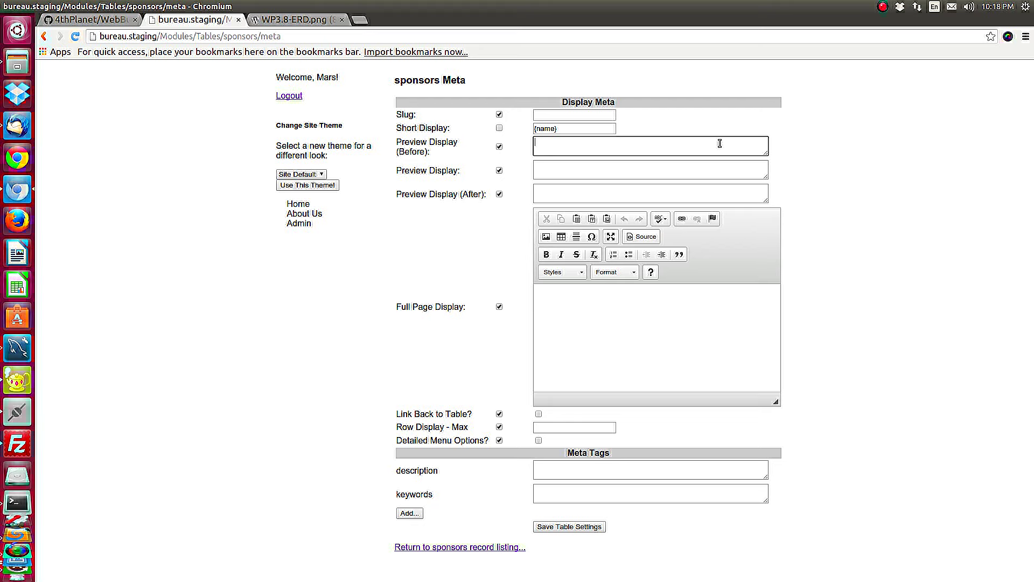
pyautogui.write('<p>Please support our sponsors.</p>')
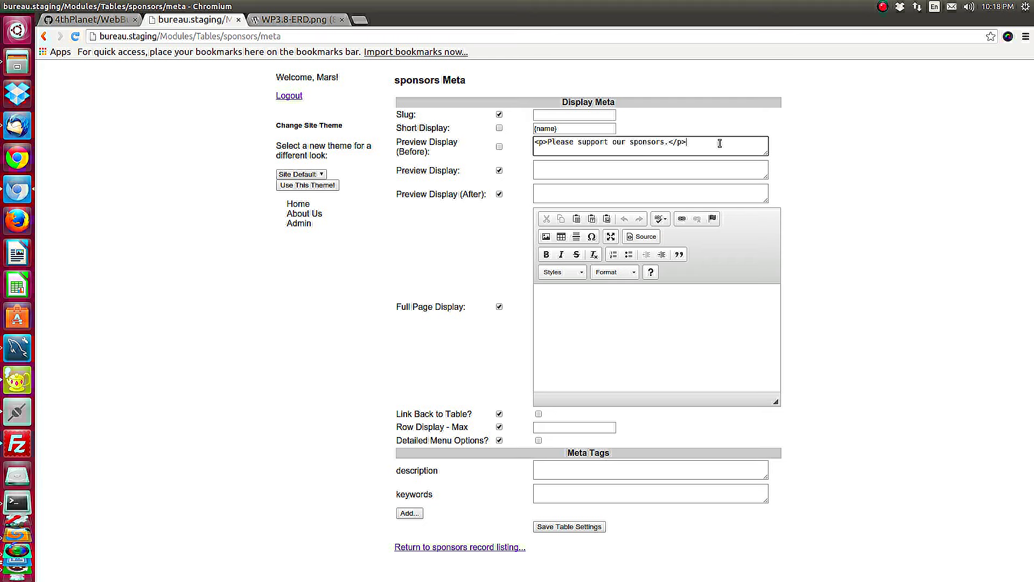
# - Set Preview Display to '<p>%link% - {short_description}</p>'
pyautogui.press('Tab')
pyautogui.press('Tab')
pyautogui.write('<p>')
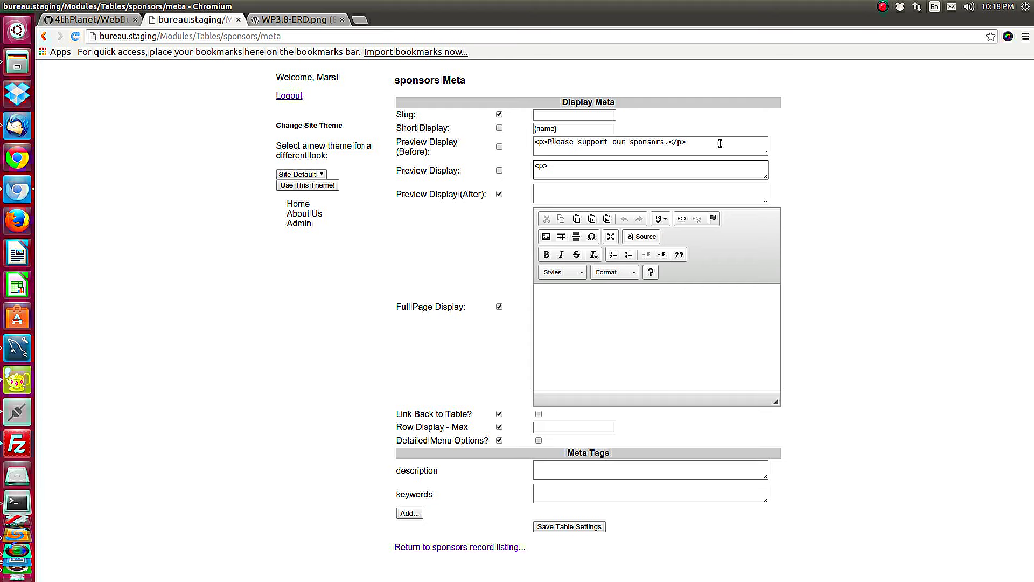
pyautogui.write('%link%')
pyautogui.hotkey('shift', 'Left')
pyautogui.hotkey('shift', 'Left')
pyautogui.hotkey('shift', 'Left')
pyautogui.hotkey('shift', 'Left')
pyautogui.hotkey('shift', 'Left')
pyautogui.hotkey('shift', 'Left')
pyautogui.press('Right')
pyautogui.write('{short_description}</p>')
pyautogui.click(637, 193)
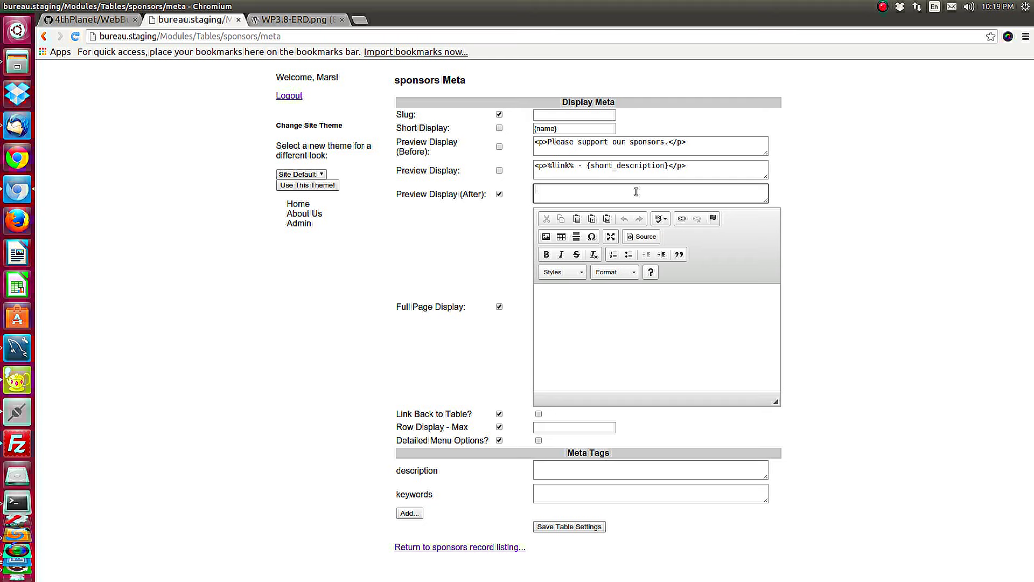
pyautogui.click(642, 337)
# - Write the full-page source: {name} h2, {long_description}, and a 'Please visit {name} here' link to {link}
pyautogui.click(499, 307)
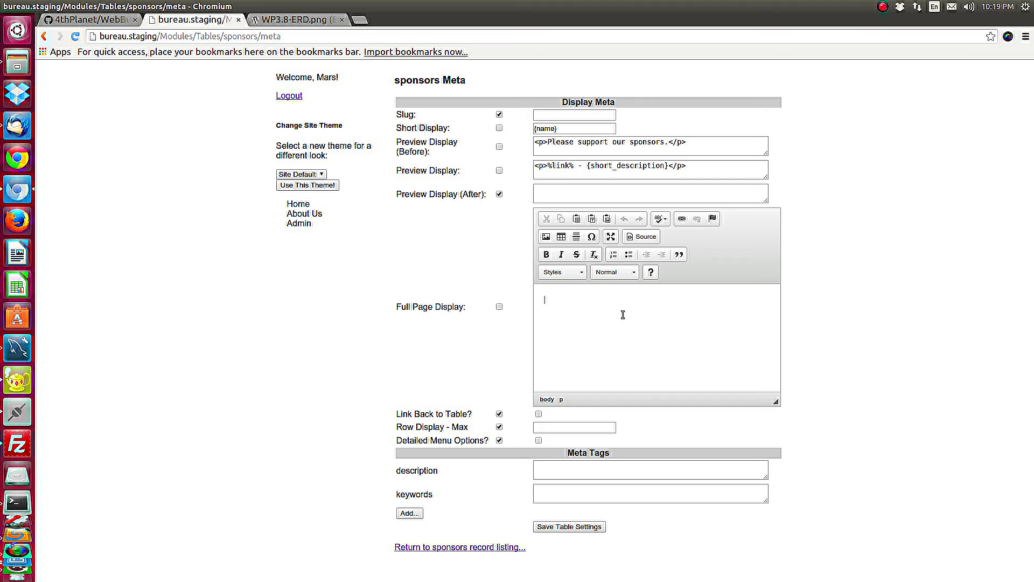
pyautogui.write('<h2')
pyautogui.click(641, 236)
pyautogui.hotkey('ctrl', 'a')
pyautogui.press('BackSpace')
pyautogui.write('<h2>')
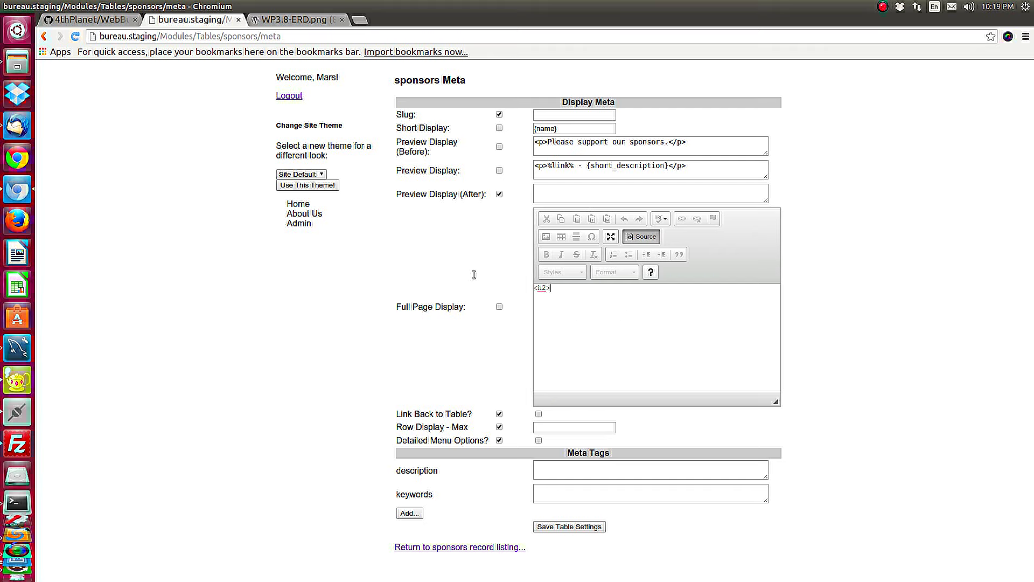
pyautogui.write('</h2>')
pyautogui.press('Left')
pyautogui.write('{name}')
pyautogui.press('End')
pyautogui.press('Return')
pyautogui.write('{long_description}')
pyautogui.press('Return')
pyautogui.write('<p>')
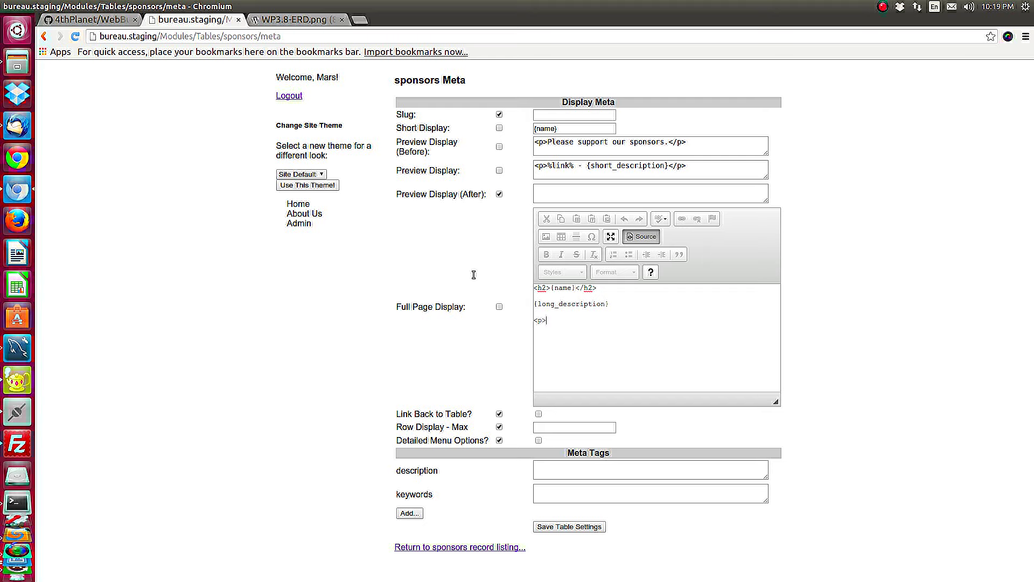
pyautogui.write('Please visit')
pyautogui.write(' {name} here.')
pyautogui.write('<a href="{')
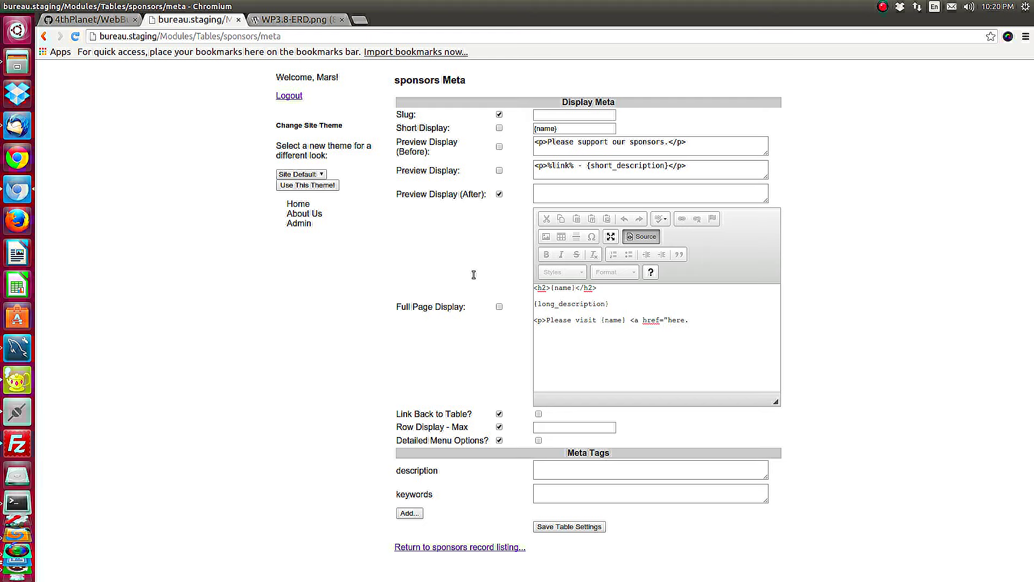
pyautogui.write('link}">')
pyautogui.press('Right')
pyautogui.press('Right')
pyautogui.press('Right')
pyautogui.press('Right')
pyautogui.write('</a>')
# - Set Row Display Max to 2 and save the table settings
pyautogui.click(556, 426)
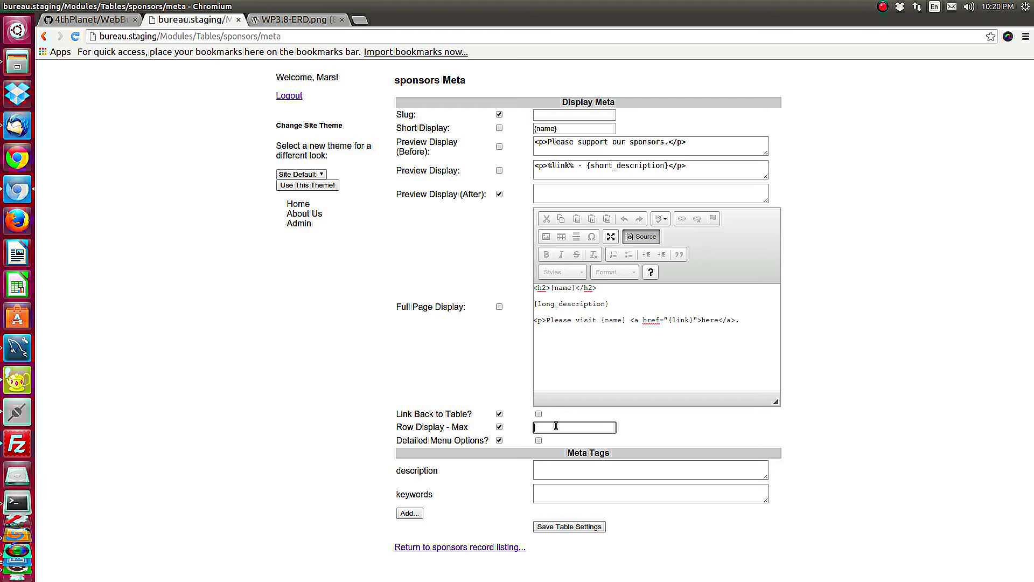
pyautogui.write('2')
pyautogui.click(646, 445)
pyautogui.click(567, 526)
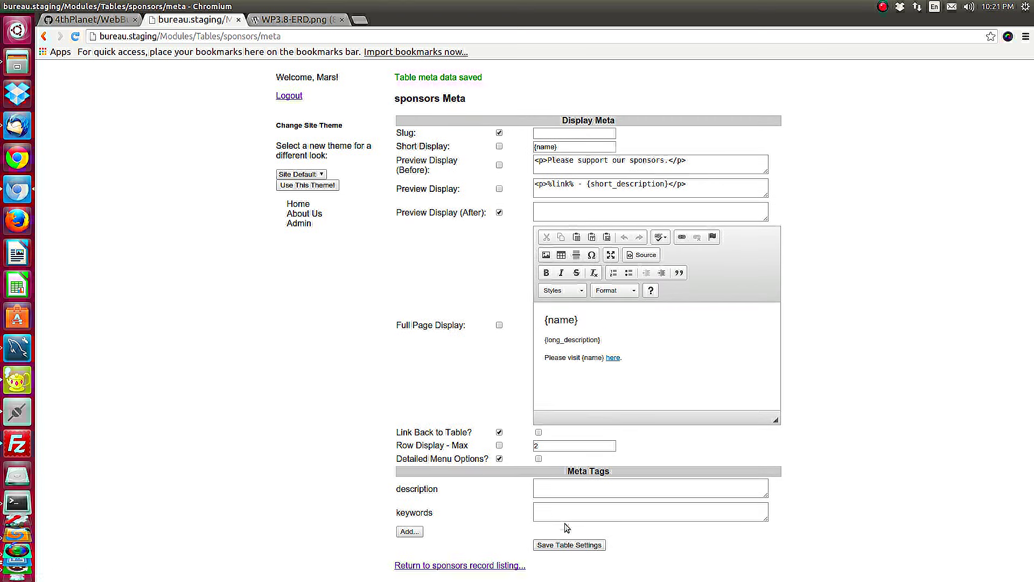
# - Add a record named Sponsor 1 with pasted lorem ipsum short and long descriptions
pyautogui.click(471, 565)
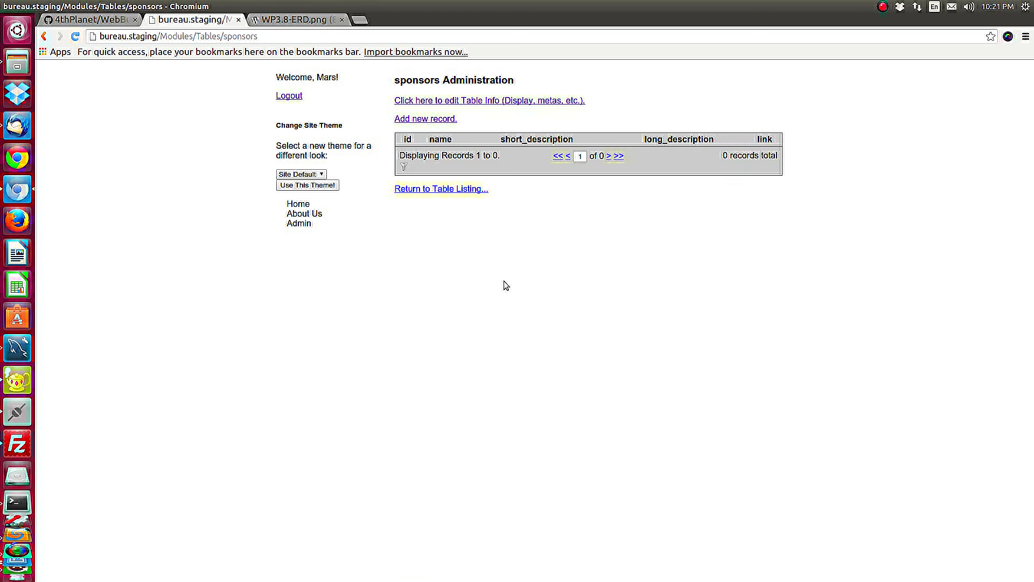
pyautogui.click(422, 247)
pyautogui.click(514, 113)
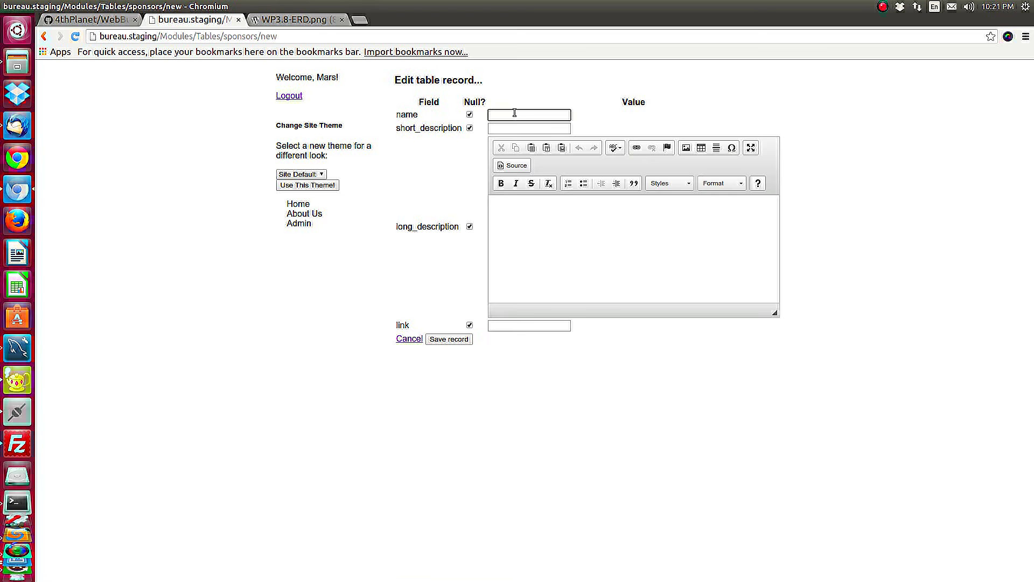
pyautogui.write('Sponsor 1')
pyautogui.press('Tab')
pyautogui.press('Tab')
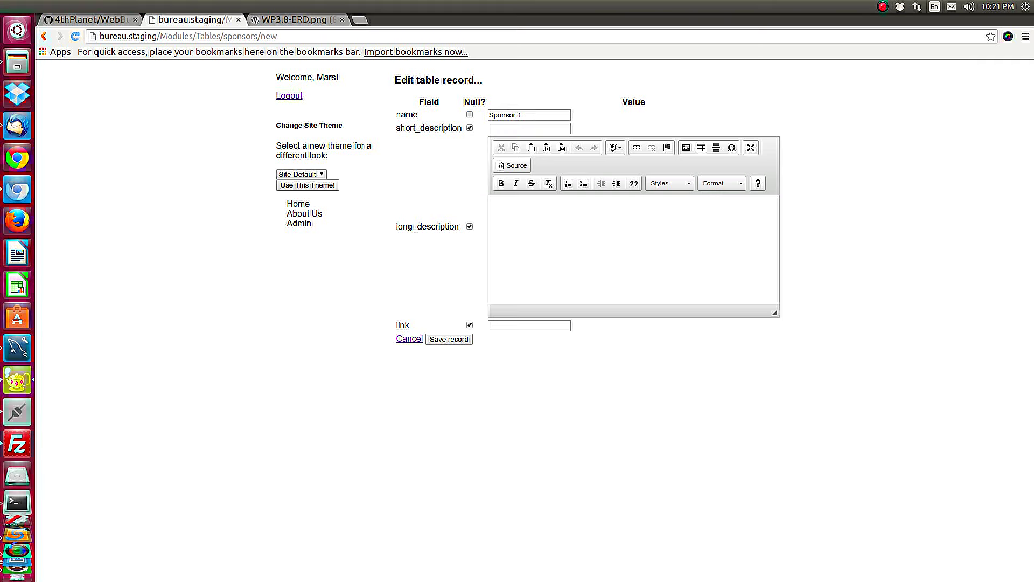
pyautogui.hotkey('ctrl', 'v')
pyautogui.click(542, 128)
pyautogui.click(641, 264)
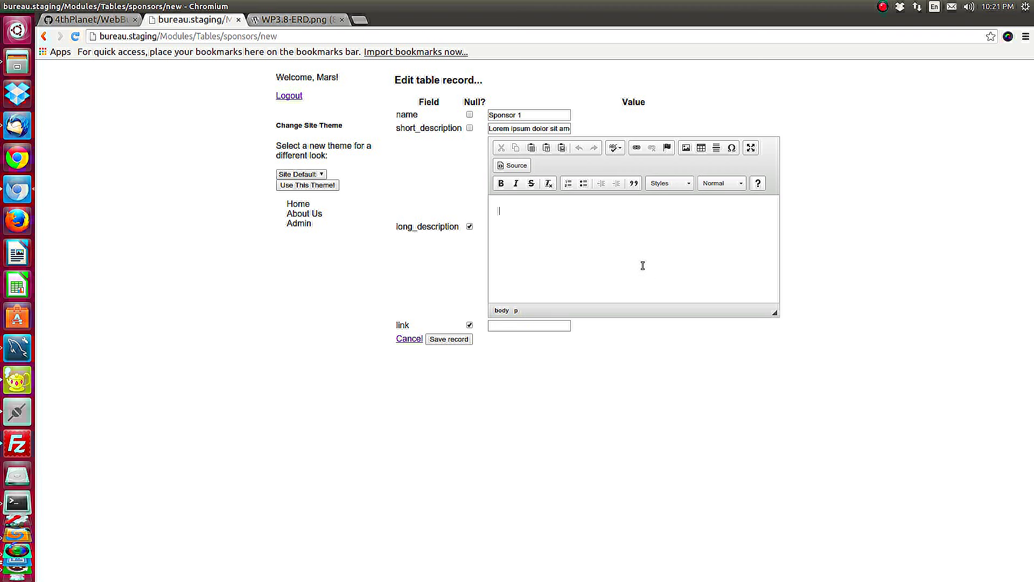
pyautogui.hotkey('ctrl', 'v')
pyautogui.click(548, 325)
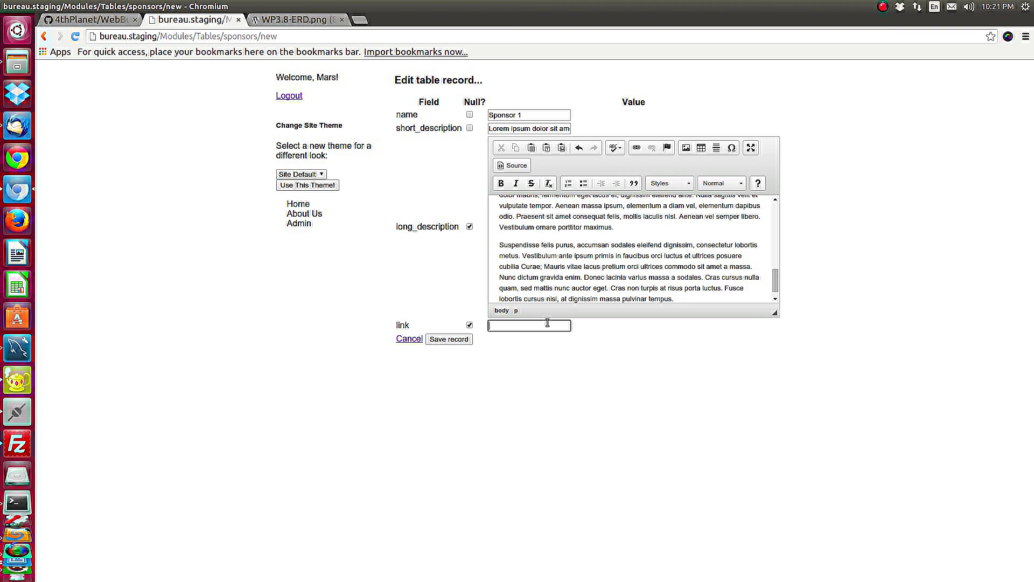
pyautogui.write('http:')
pyautogui.press('Down')
pyautogui.press('Tab')
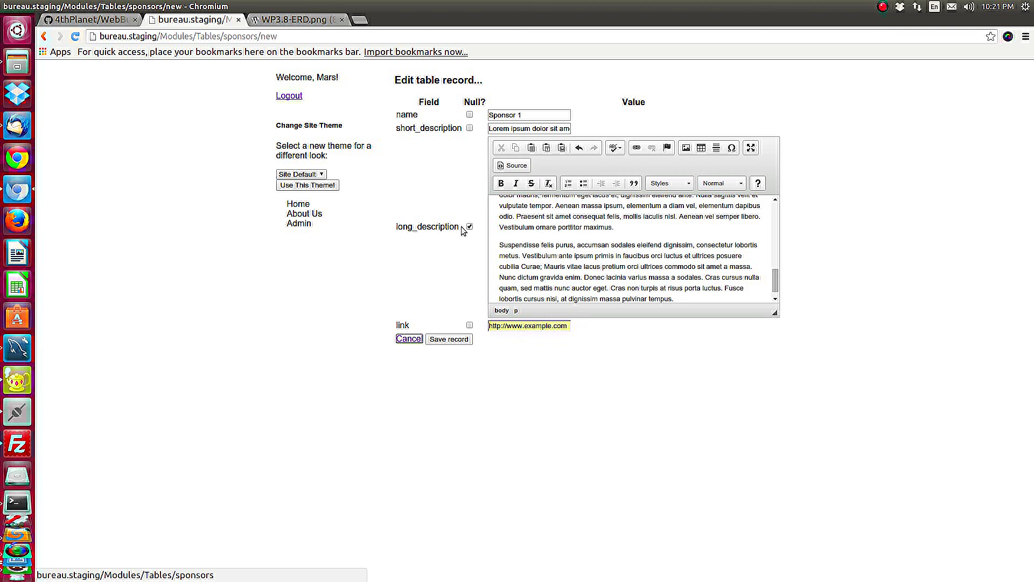
pyautogui.click(470, 226)
pyautogui.click(455, 339)
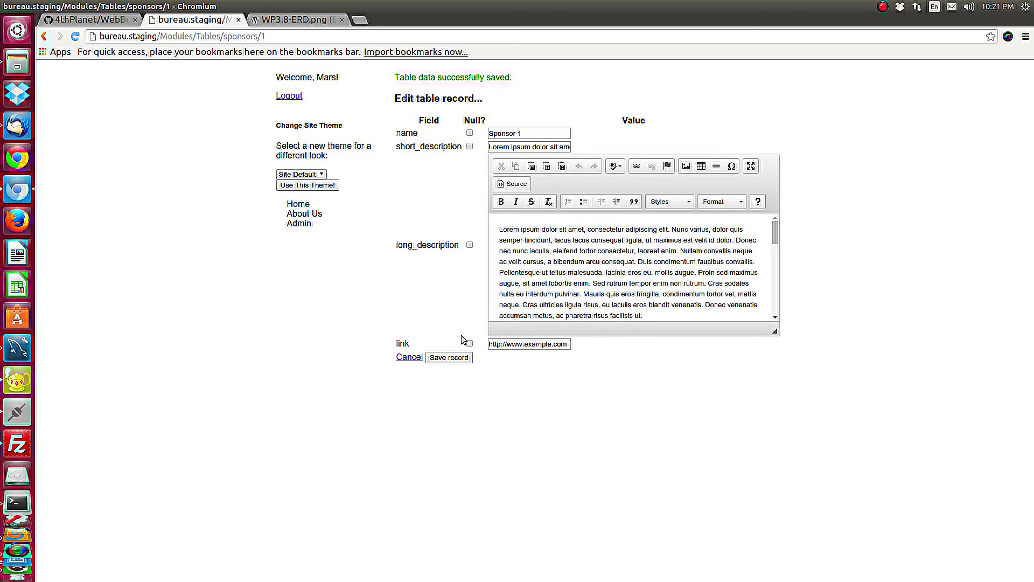
pyautogui.click(410, 359)
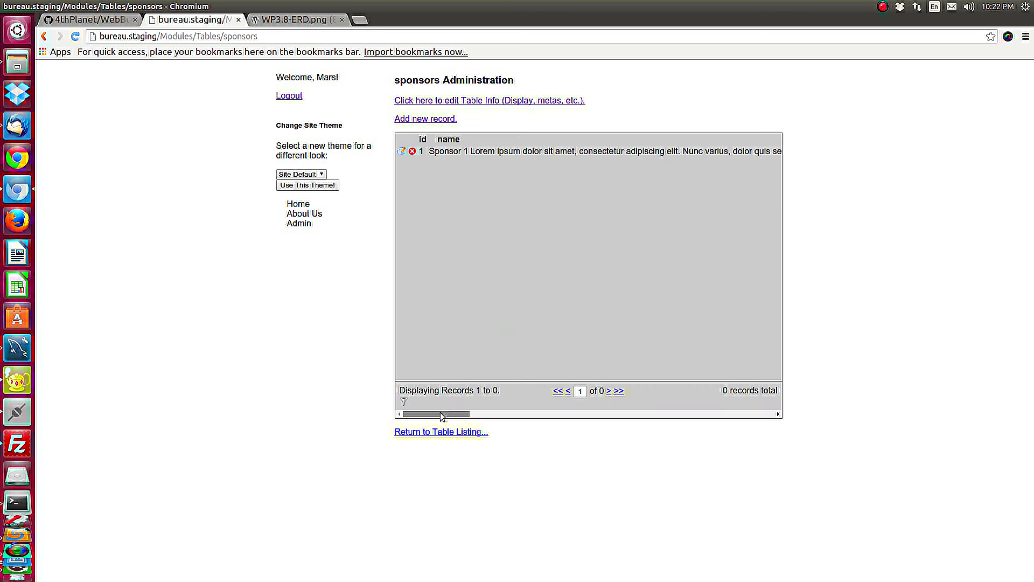
pyautogui.moveTo(441, 416); pyautogui.dragTo(366, 404)
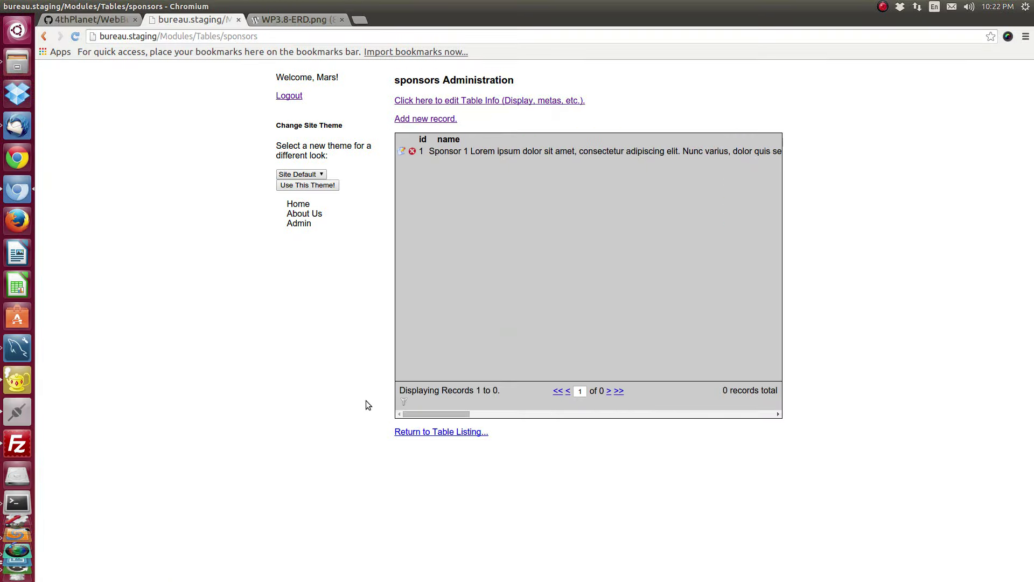
pyautogui.click(426, 118)
pyautogui.click(554, 115)
pyautogui.write('Spon')
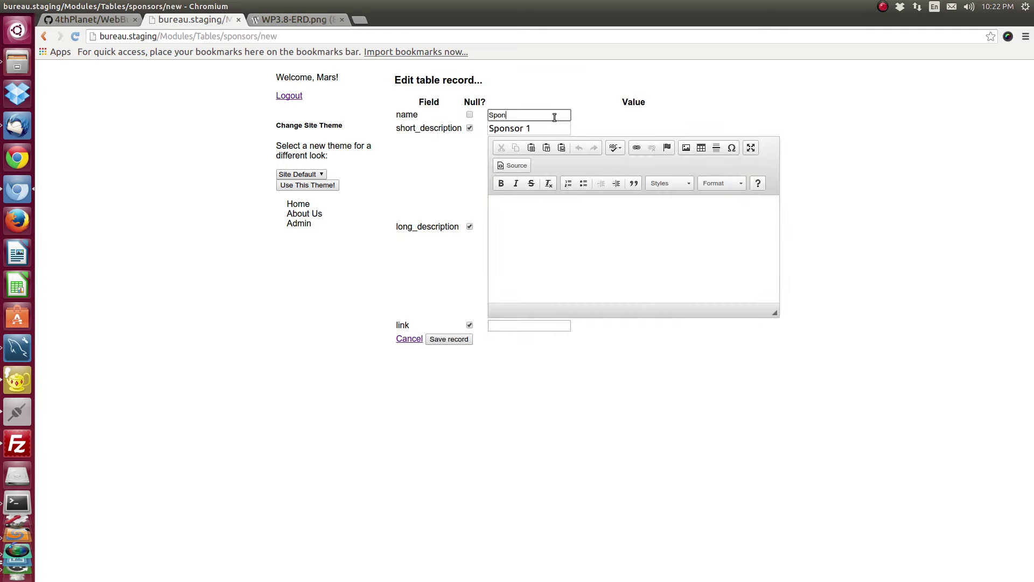
pyautogui.write('sor 2')
pyautogui.press('Tab')
pyautogui.write('Short Descriptio')
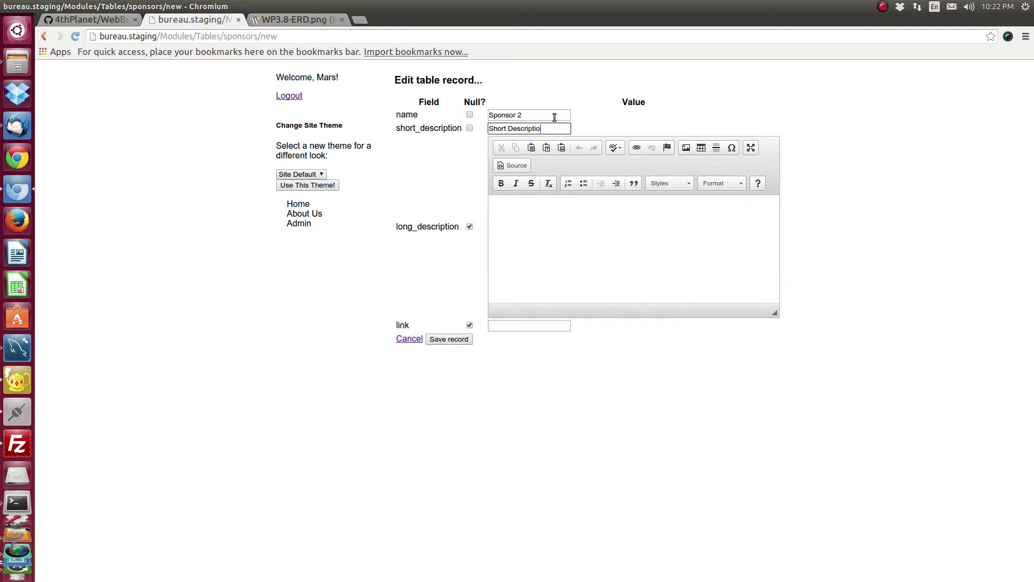
pyautogui.write('n Here')
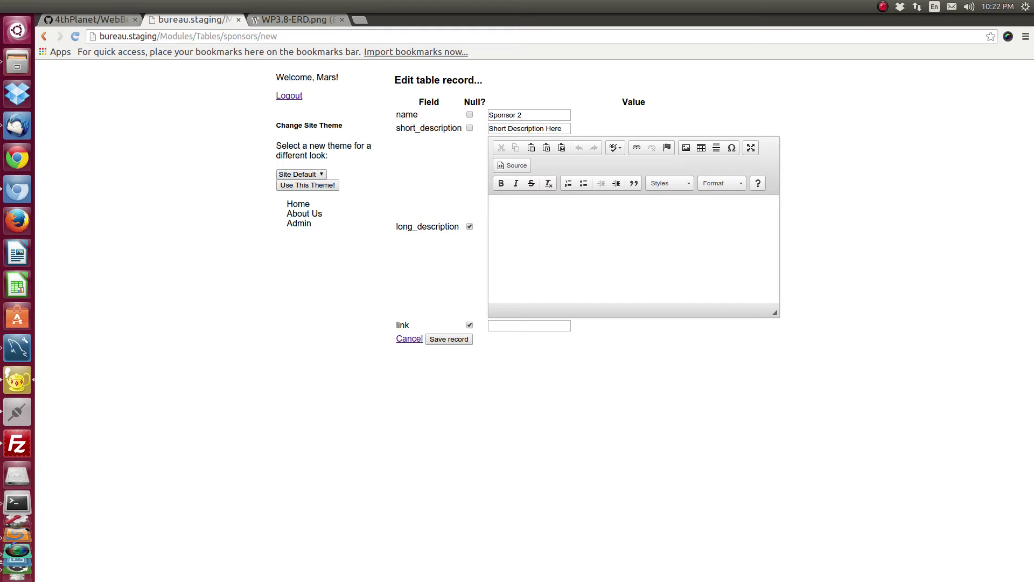
pyautogui.hotkey('alt', 'Tab')
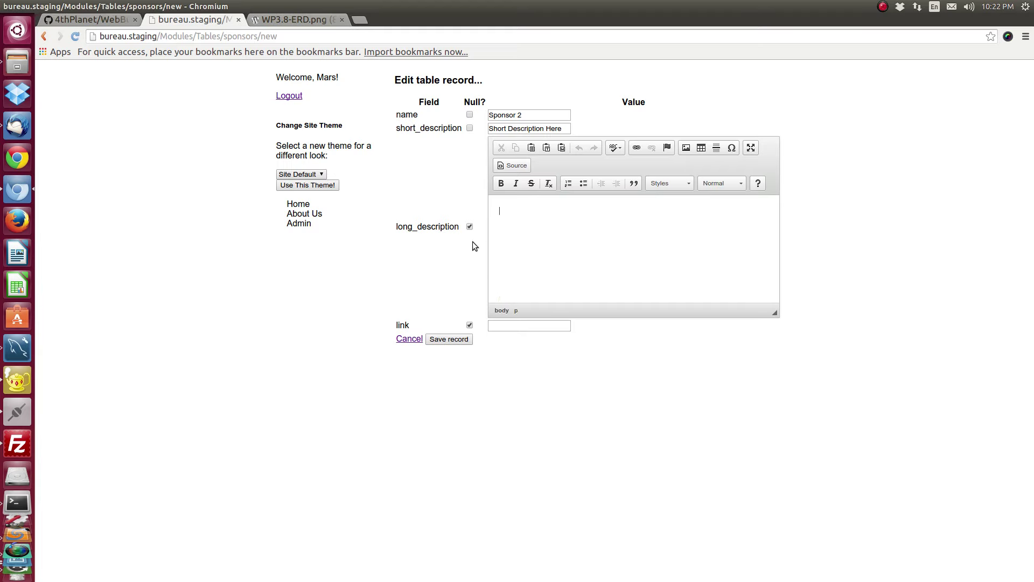
pyautogui.hotkey('ctrl', 'v')
pyautogui.click(519, 329)
pyautogui.write('htt')
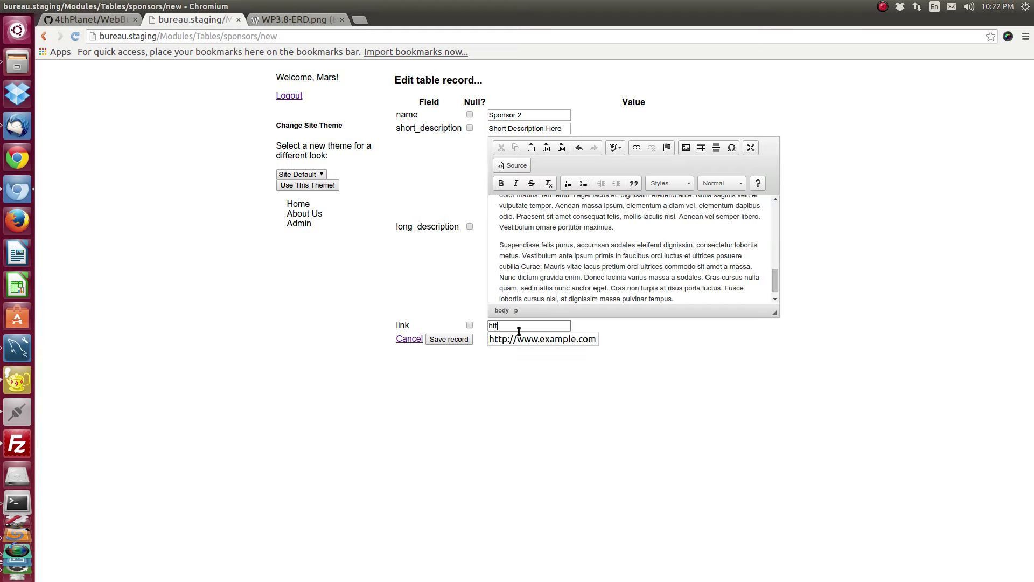
pyautogui.write('p://www.e')
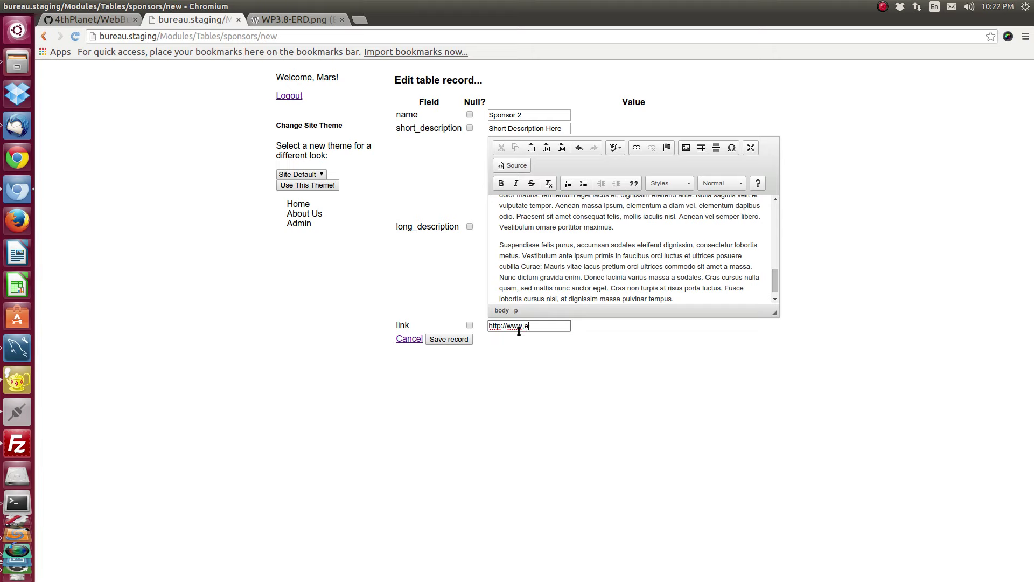
pyautogui.write('xample.org')
pyautogui.click(451, 341)
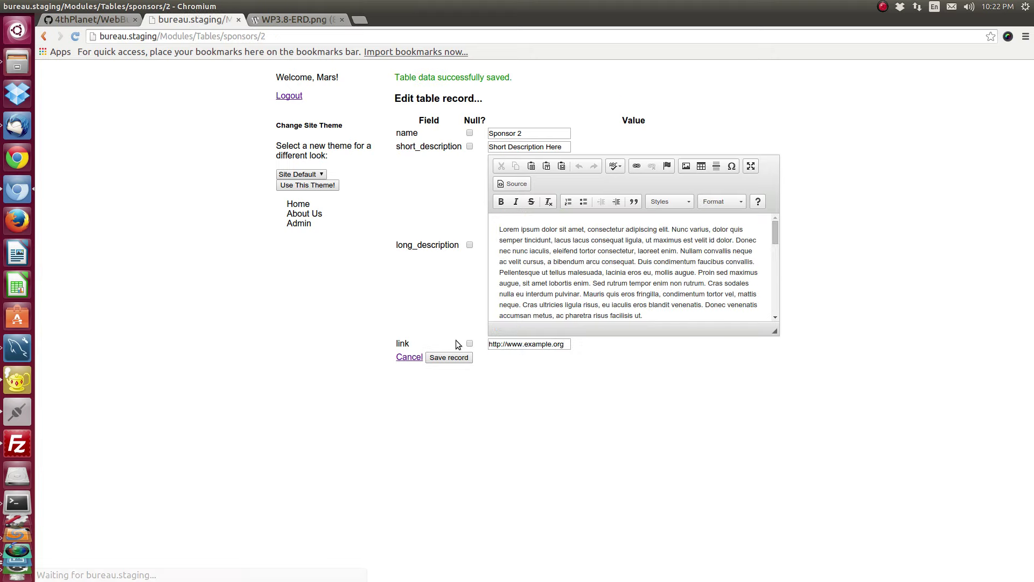
pyautogui.click(410, 356)
pyautogui.click(422, 183)
pyautogui.click(530, 120)
pyautogui.write('Sponsor 3')
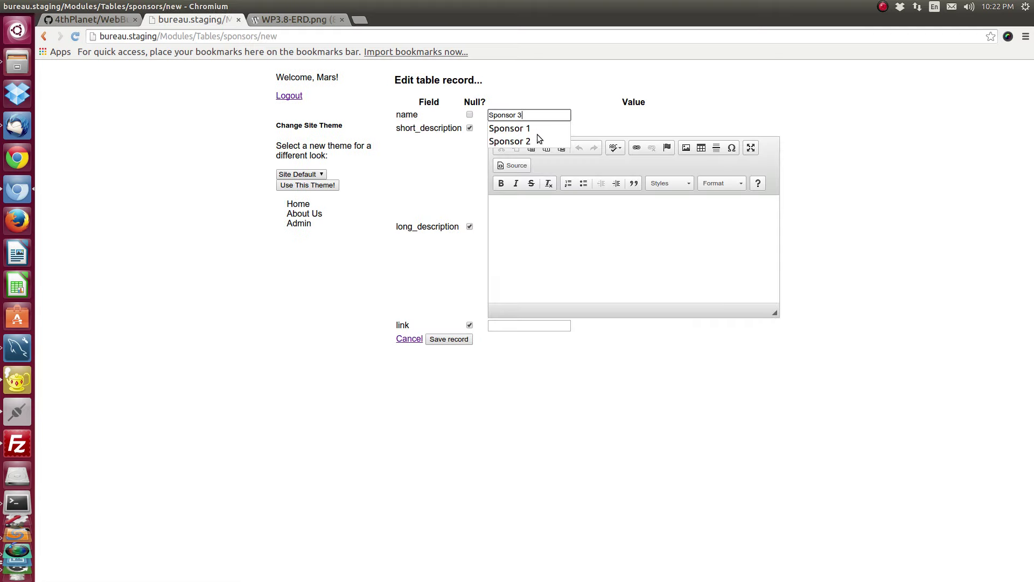
pyautogui.press('Tab')
pyautogui.write('Shorter')
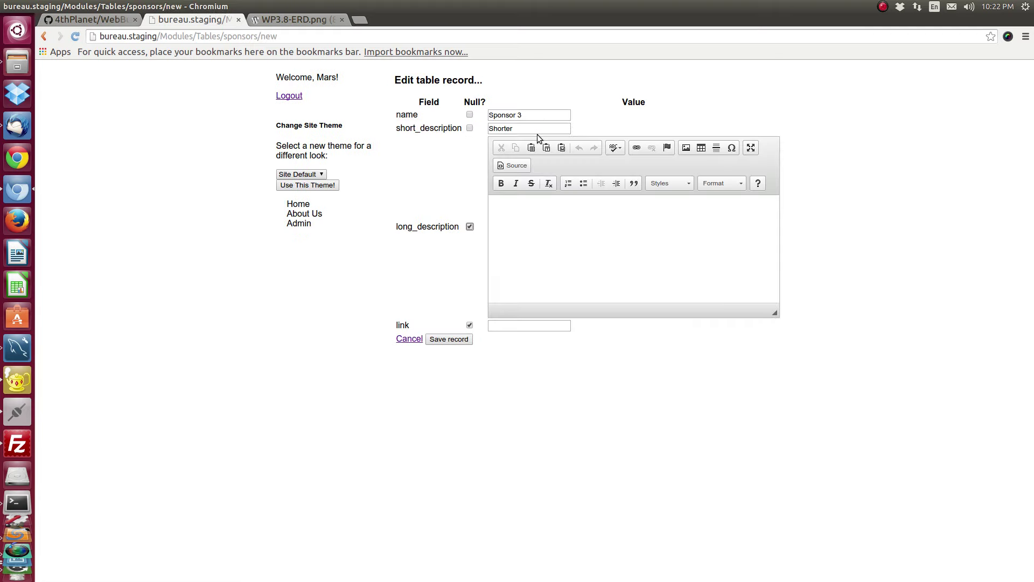
pyautogui.press('Tab')
pyautogui.write("bgsdfkl'gjfd sgl'kfdj g'sdfjgklfadjg dsfk;lgj nlsdf'kjgfsdlmgkfsdl gmfkdls'f dsmkgnmsdfjgfsd; lfmsdklgj dsffsjd;lk gdsjfk;g ds")
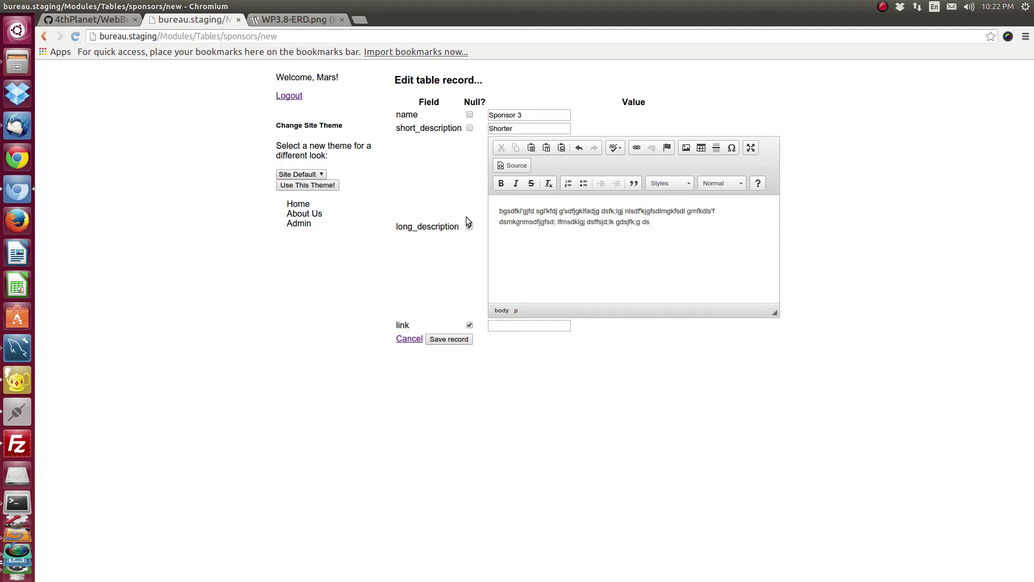
pyautogui.click(547, 327)
pyautogui.write('http://www.')
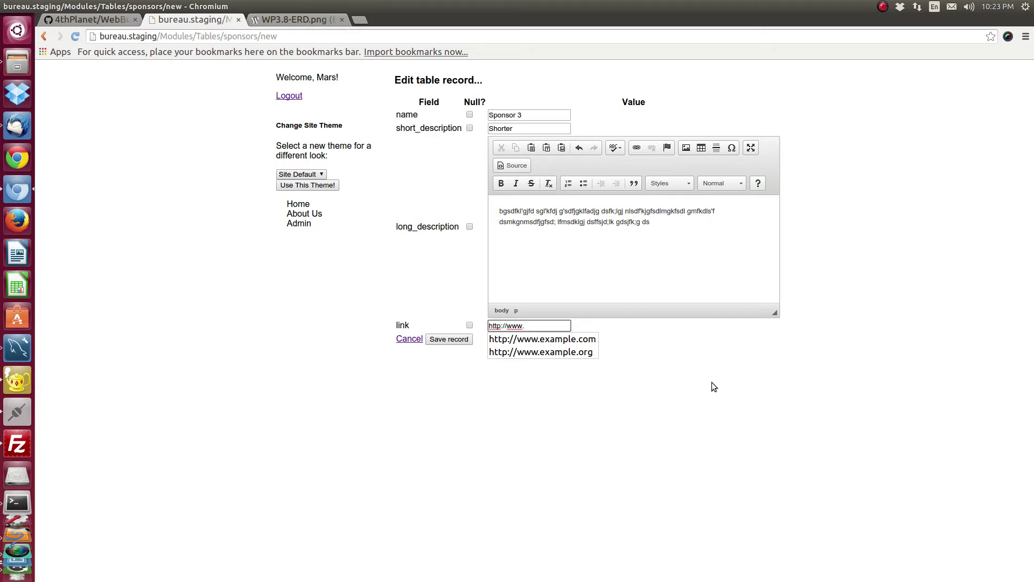
pyautogui.write('website.com')
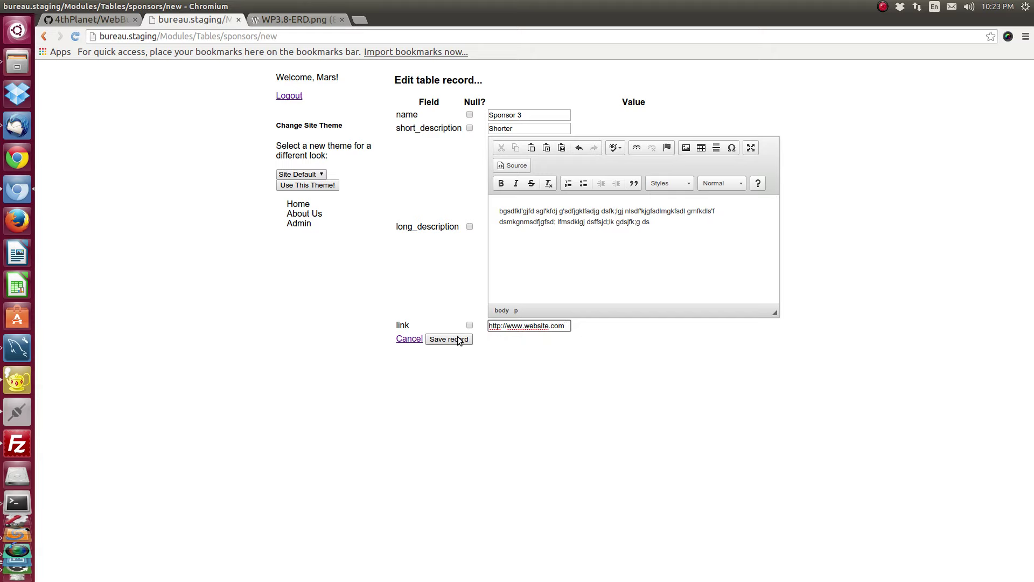
pyautogui.click(459, 340)
pyautogui.click(408, 357)
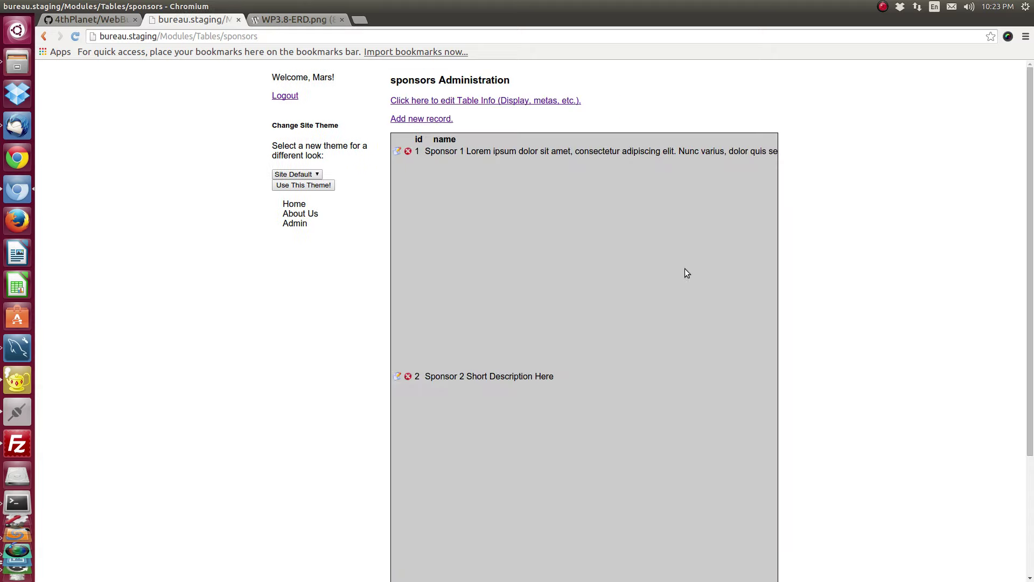
pyautogui.scroll(-5, 621, 233)
pyautogui.scroll(5, 552, 457)
# - Add the sponsors table from the Tables module to the site menu and save the menu
pyautogui.moveTo(302, 223)
pyautogui.click(407, 244)
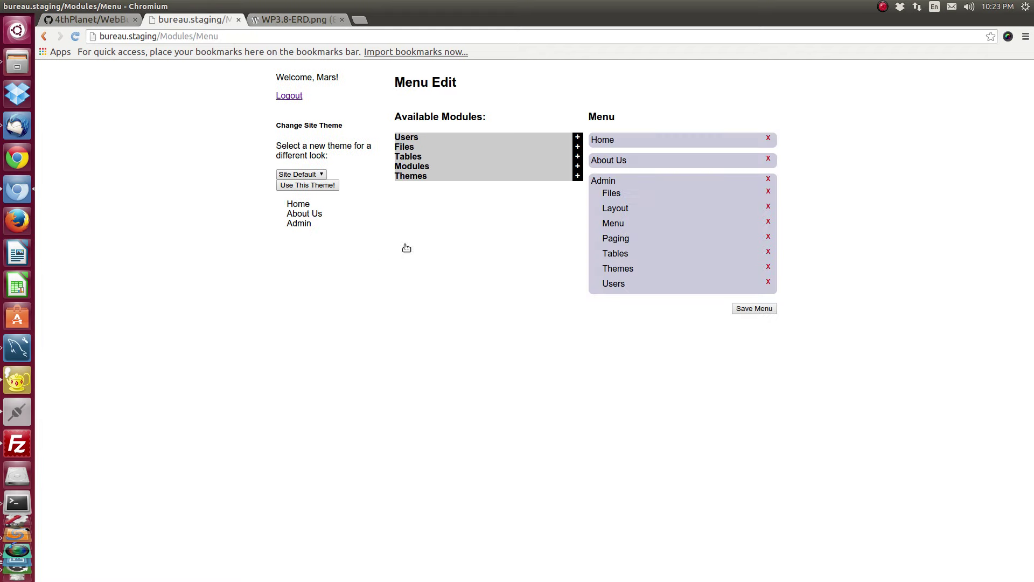
pyautogui.click(578, 157)
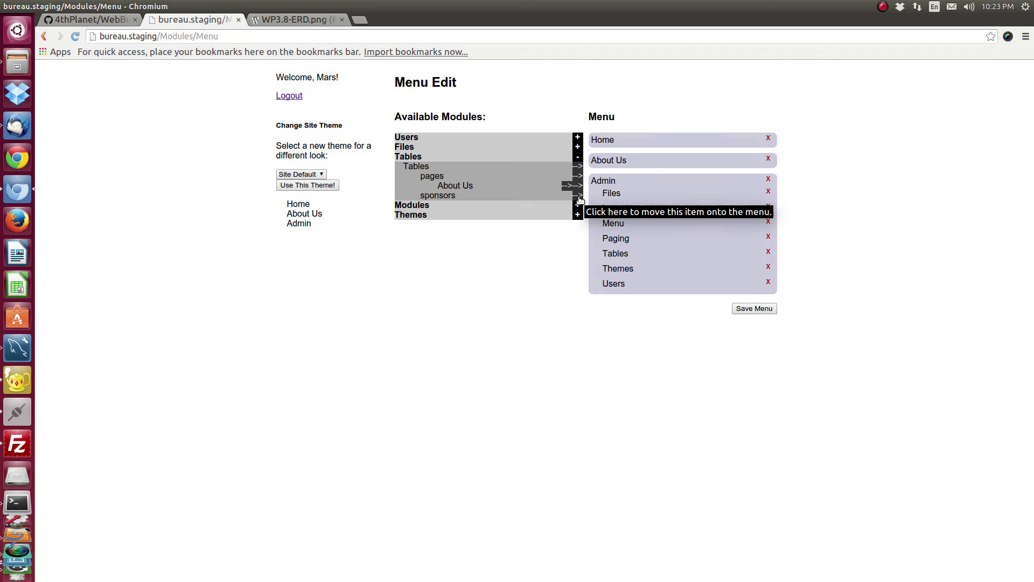
pyautogui.click(579, 196)
pyautogui.click(757, 330)
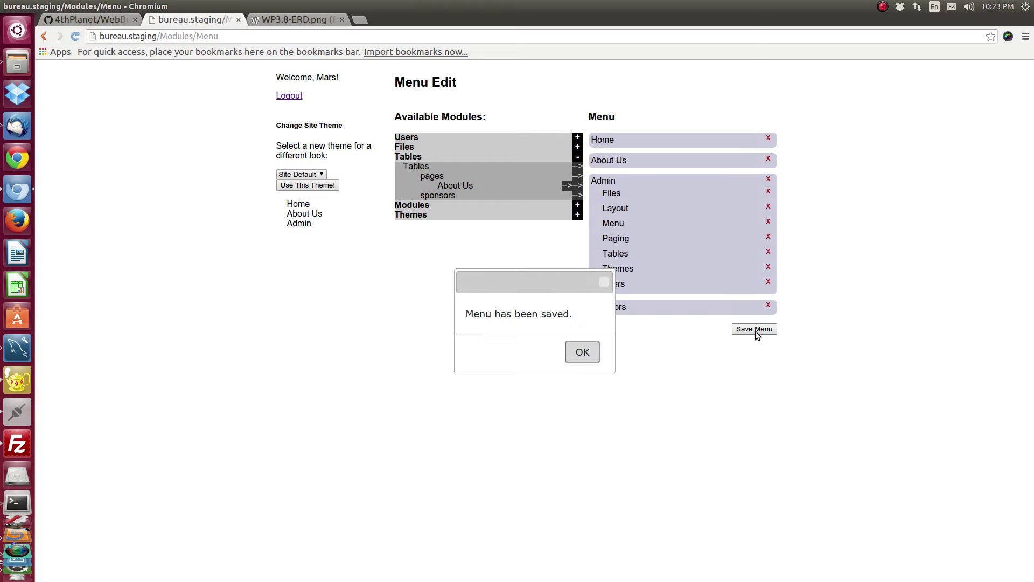
pyautogui.click(596, 353)
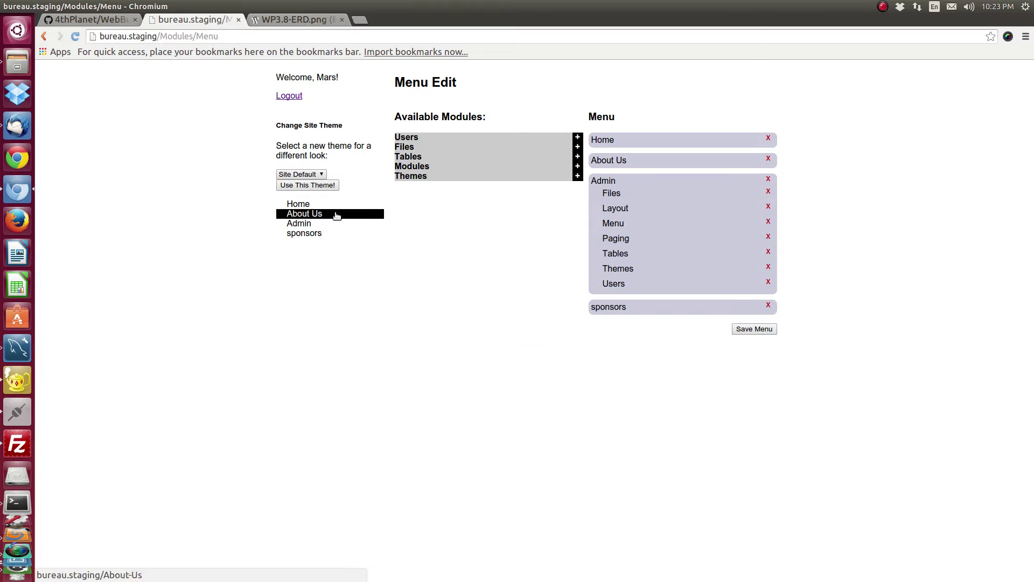
# - Rename the menu entry to 'Sponsors', save the menu, and view the public Sponsors page
pyautogui.doubleClick(610, 306)
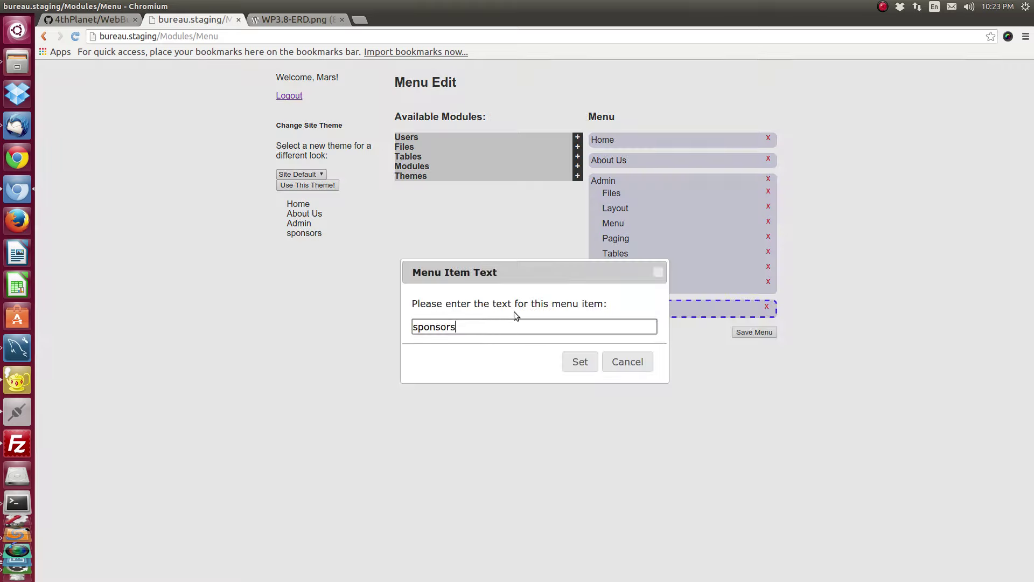
pyautogui.press('Delete')
pyautogui.write('S')
pyautogui.click(580, 361)
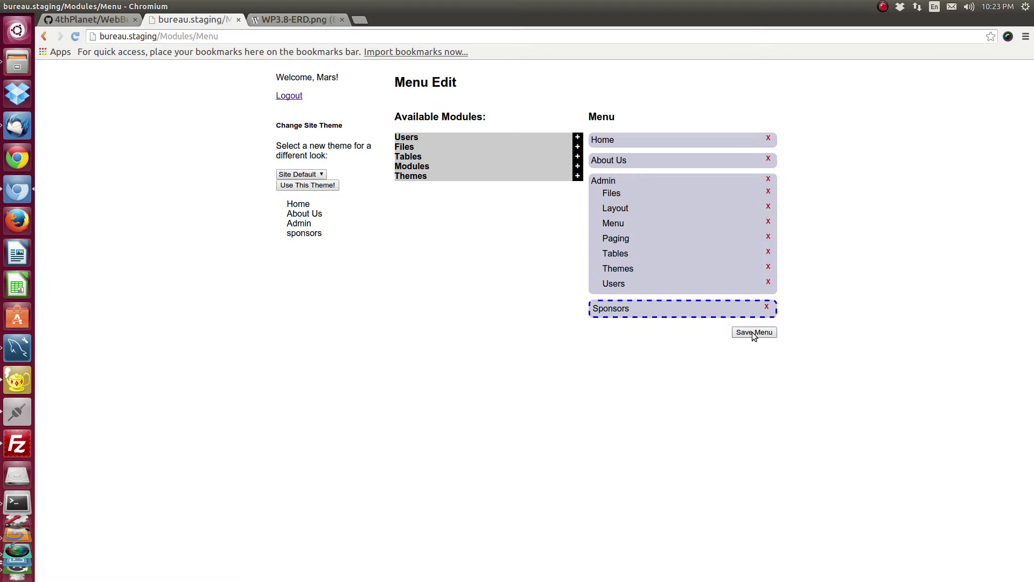
pyautogui.click(754, 332)
pyautogui.click(594, 359)
pyautogui.click(320, 237)
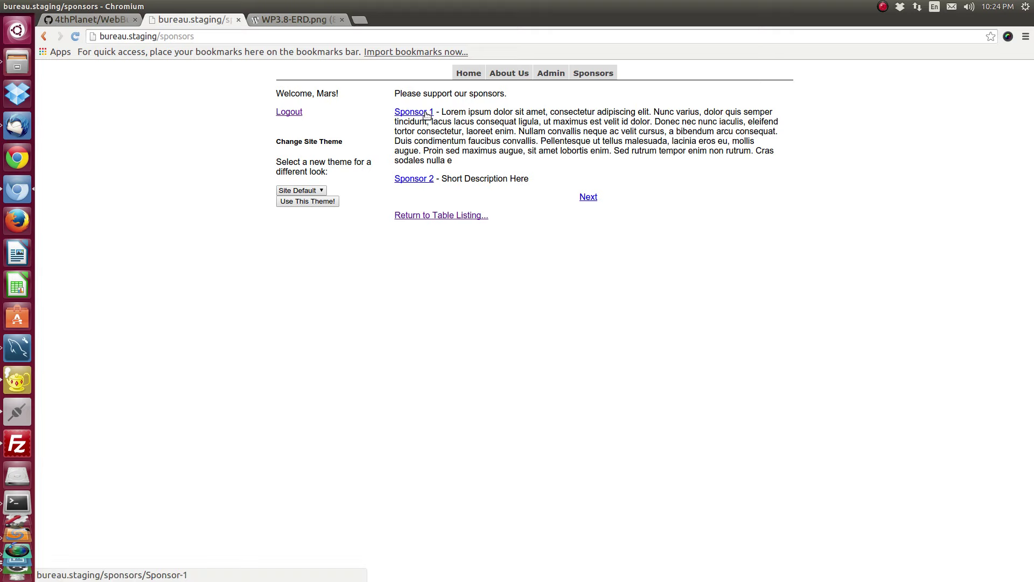
# - Go to the next page of sponsors and open Sponsor 3's detail page
pyautogui.moveTo(443, 111); pyautogui.dragTo(460, 159)
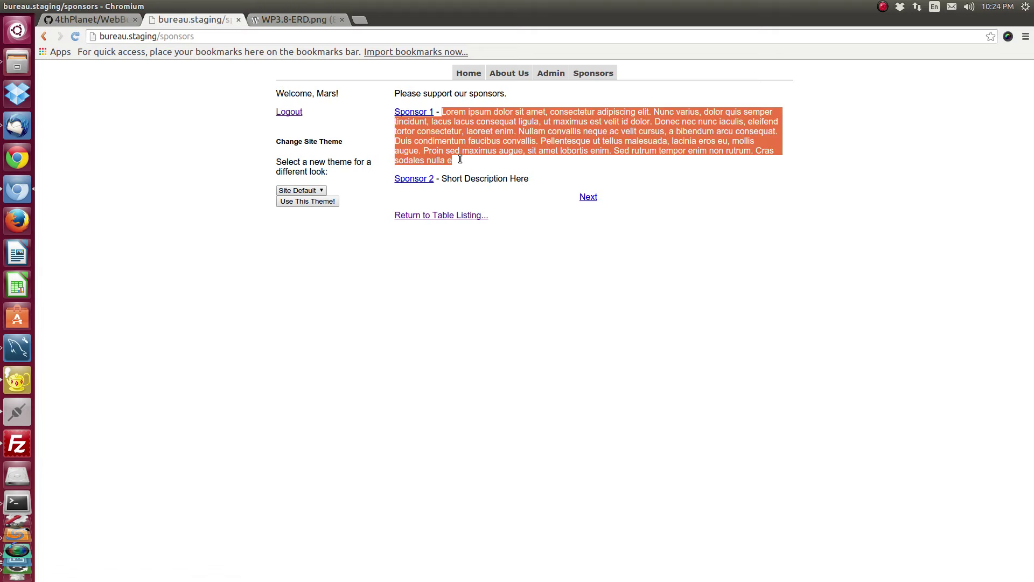
pyautogui.click(448, 180)
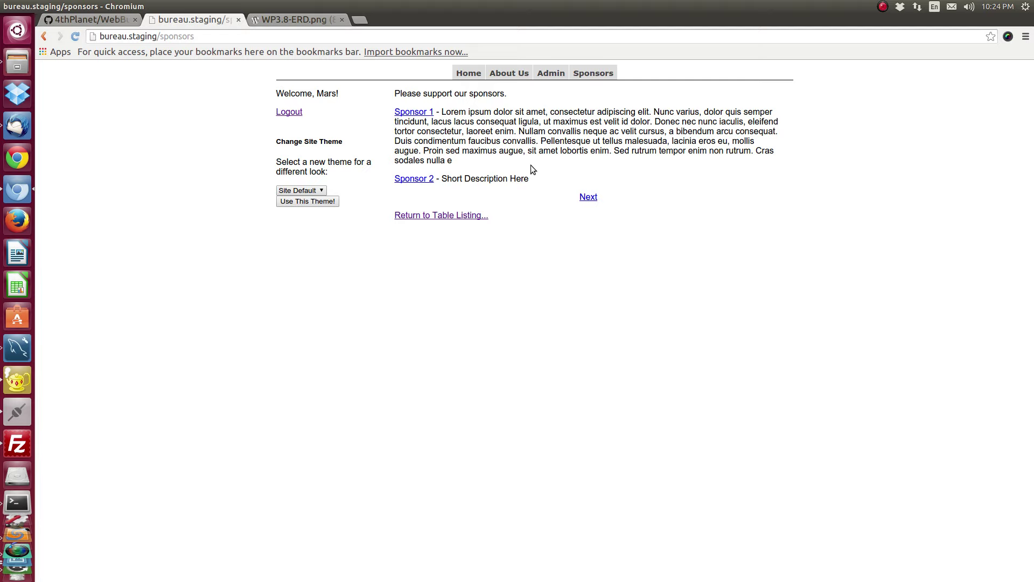
pyautogui.click(589, 197)
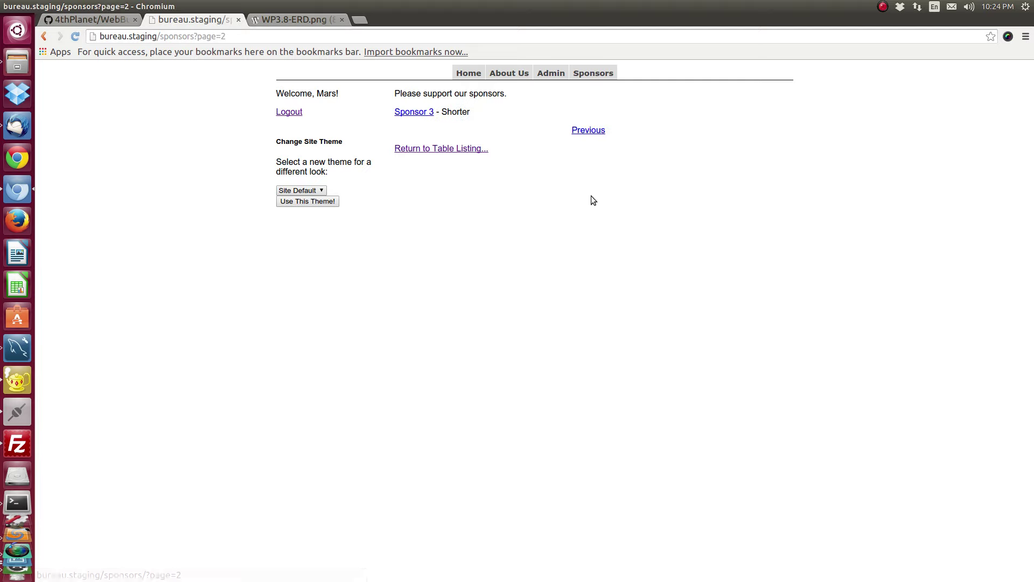
pyautogui.click(415, 112)
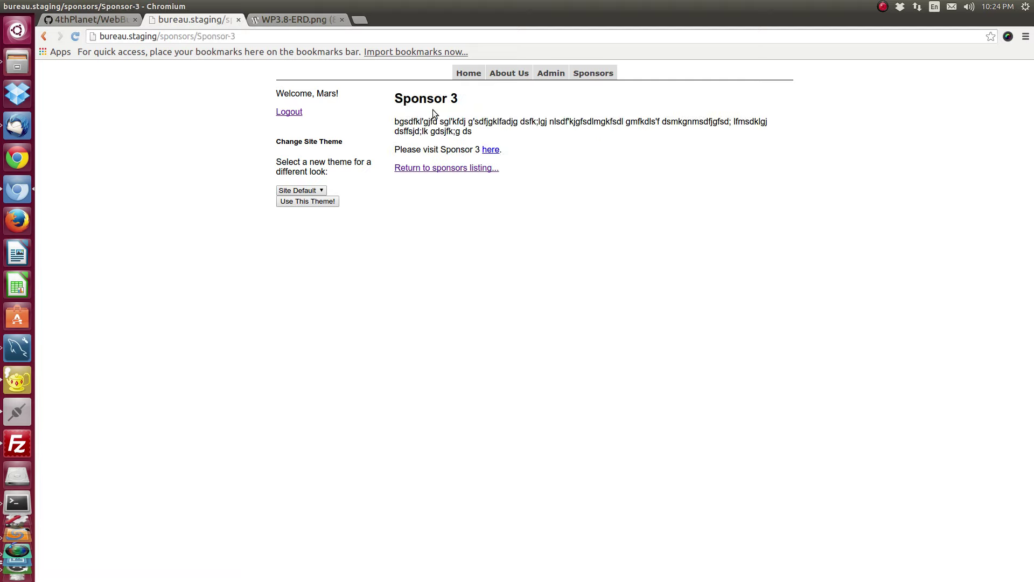
pyautogui.moveTo(437, 117); pyautogui.dragTo(537, 161)
pyautogui.click(537, 161)
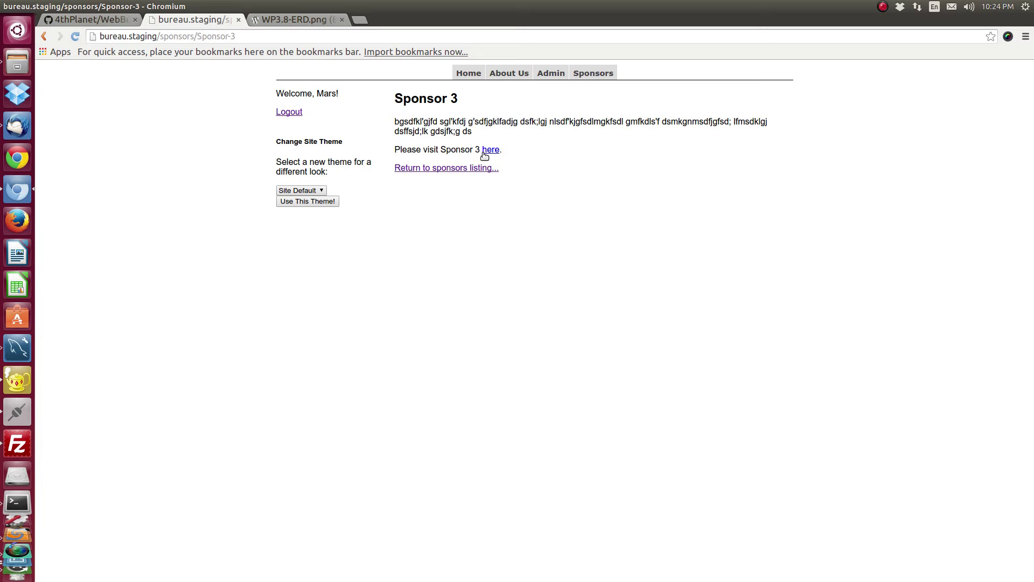
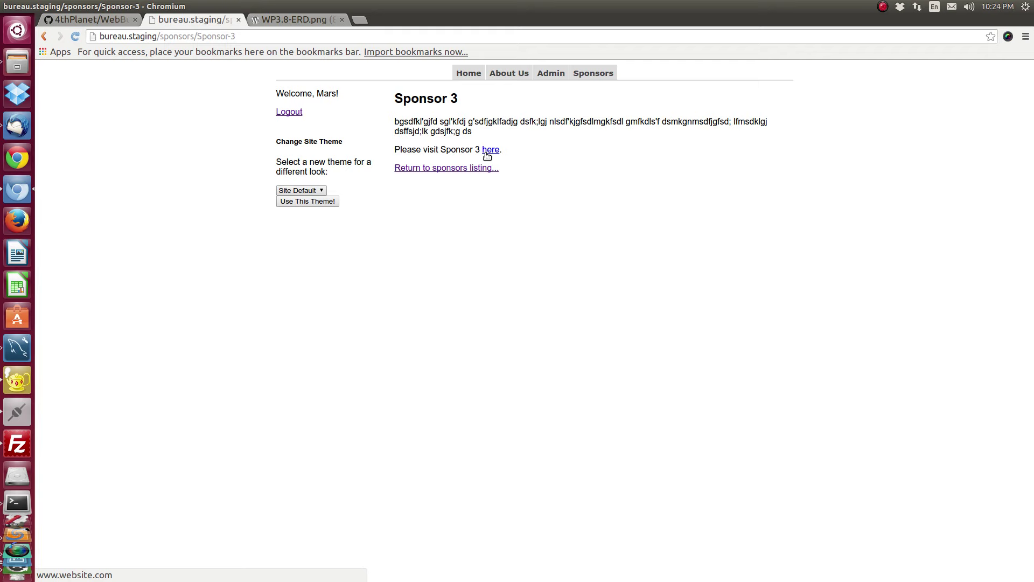
# - Visit Sponsor 3's external website, then open the Paging module's admin page
pyautogui.click(490, 153)
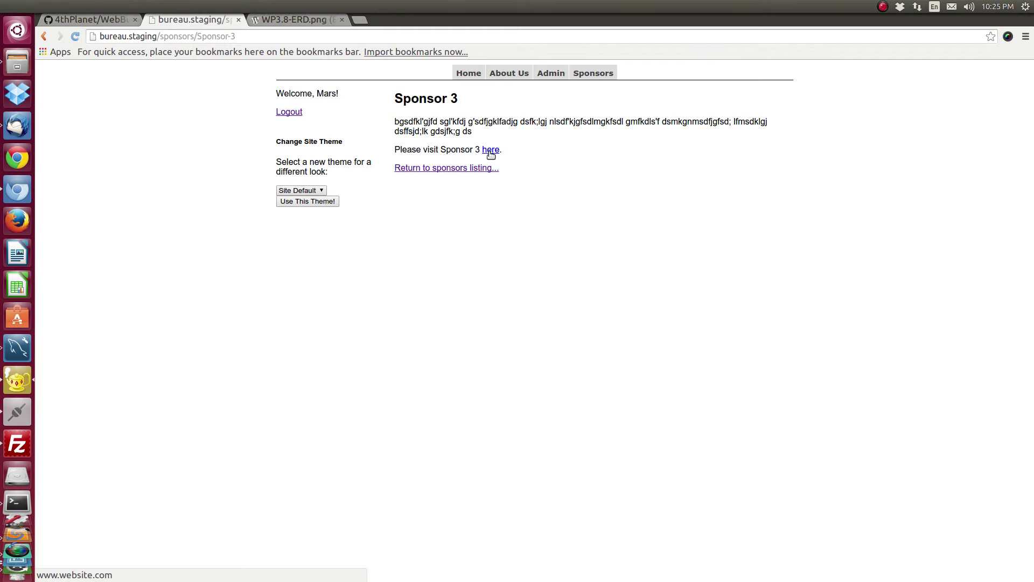
pyautogui.moveTo(551, 73)
pyautogui.click(557, 134)
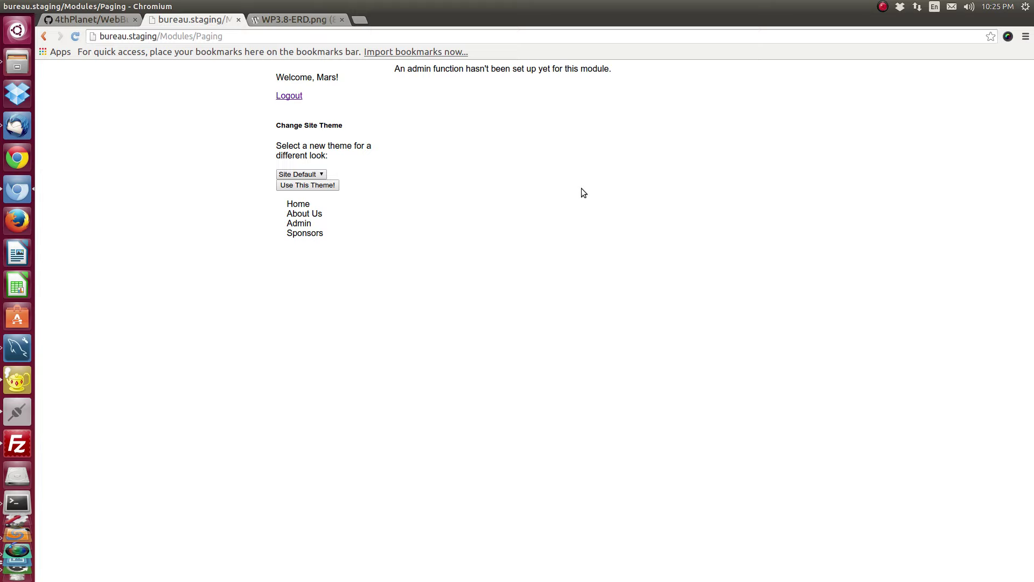
# - Upload turtle.jpg with title 'Turtle' and description 'Swim Tuttle Swim!'
pyautogui.moveTo(324, 224)
pyautogui.click(402, 224)
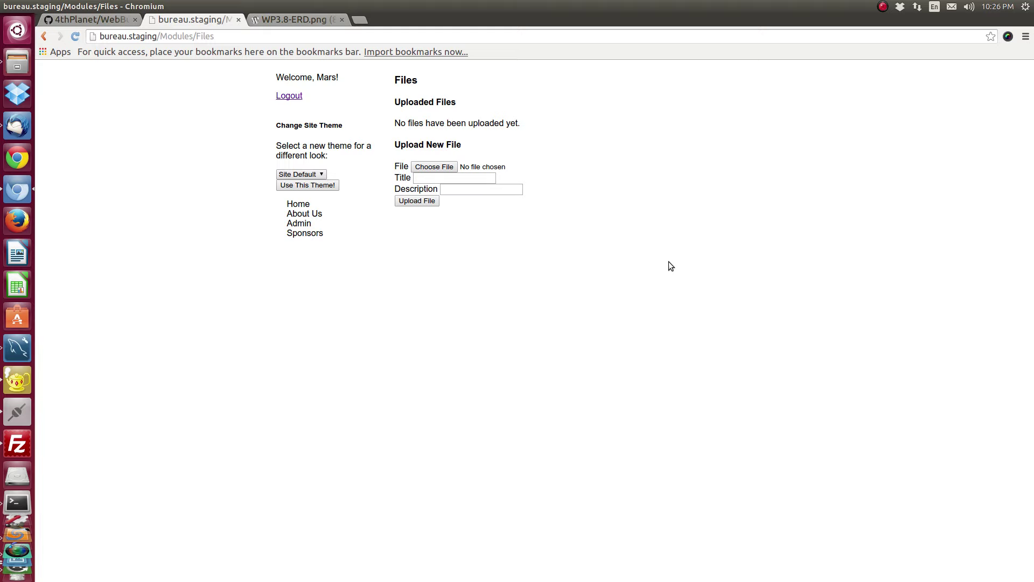
pyautogui.click(434, 167)
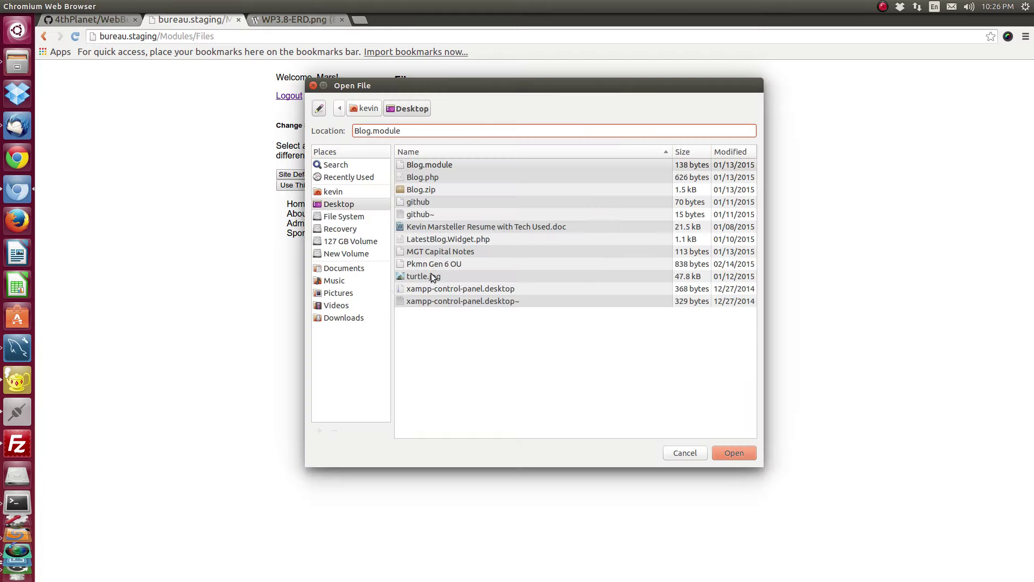
pyautogui.doubleClick(431, 276)
pyautogui.click(469, 178)
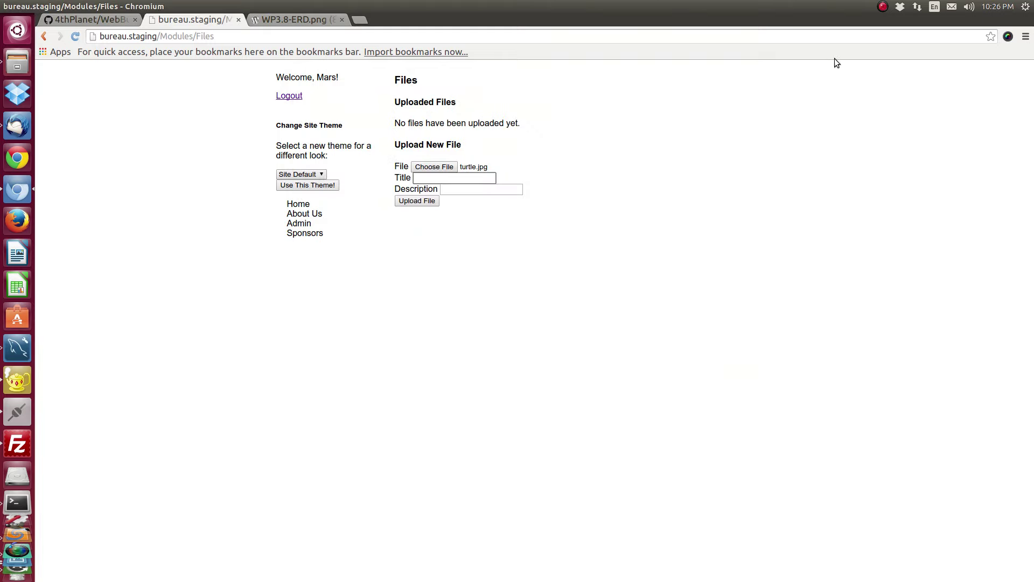
pyautogui.write('Turtle')
pyautogui.press('Tab')
pyautogui.write('Swim Tut')
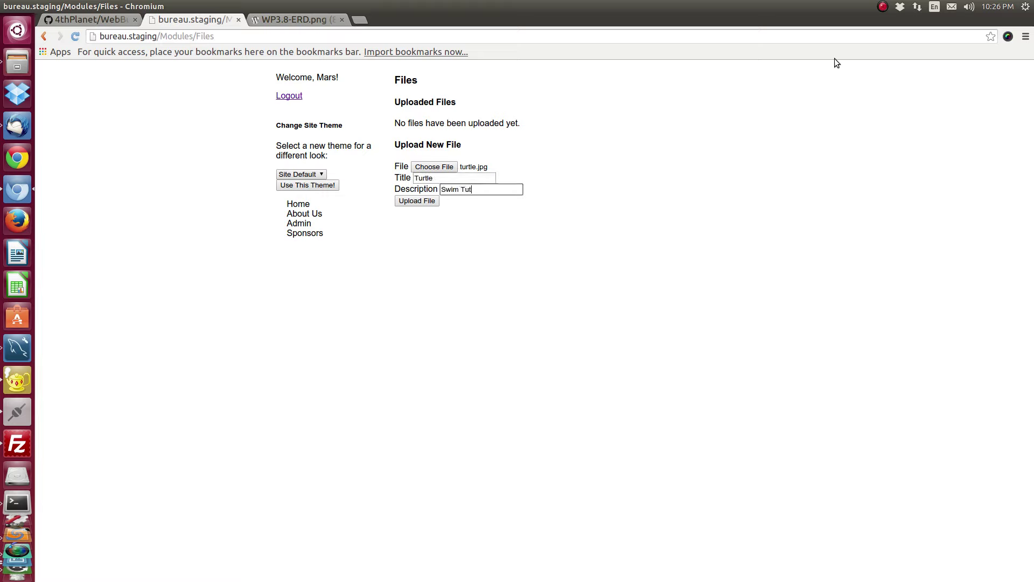
pyautogui.write('tle Swim!')
pyautogui.click(437, 202)
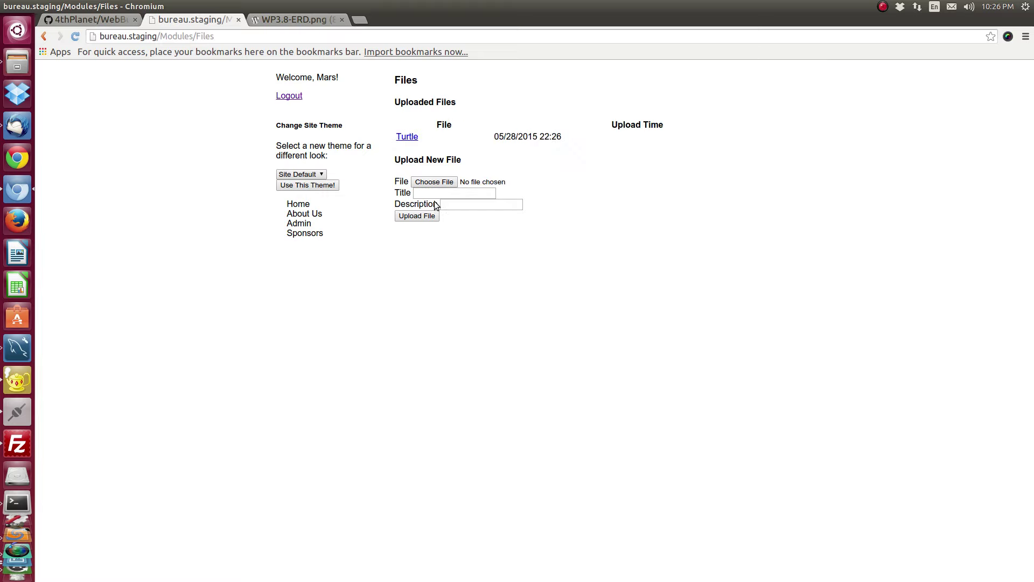
# - Check the uploaded Turtle file's details and image, then return to Module Administration
pyautogui.moveTo(493, 137); pyautogui.dragTo(558, 138)
pyautogui.click(457, 143)
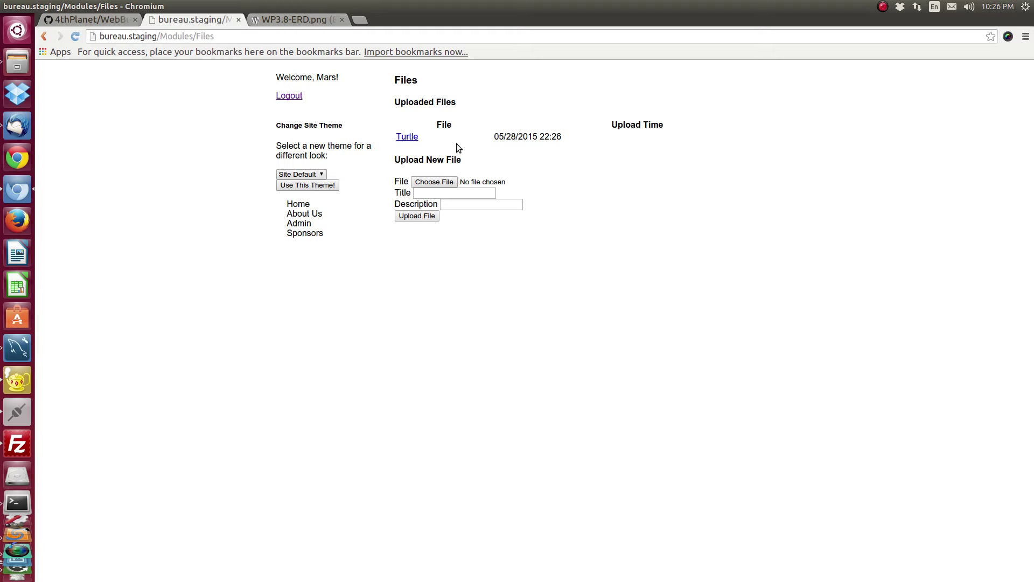
pyautogui.click(416, 137)
pyautogui.moveTo(778, 160)
pyautogui.mouseDown()
pyautogui.moveTo(775, 205)
pyautogui.moveTo(778, 156)
pyautogui.mouseUp()
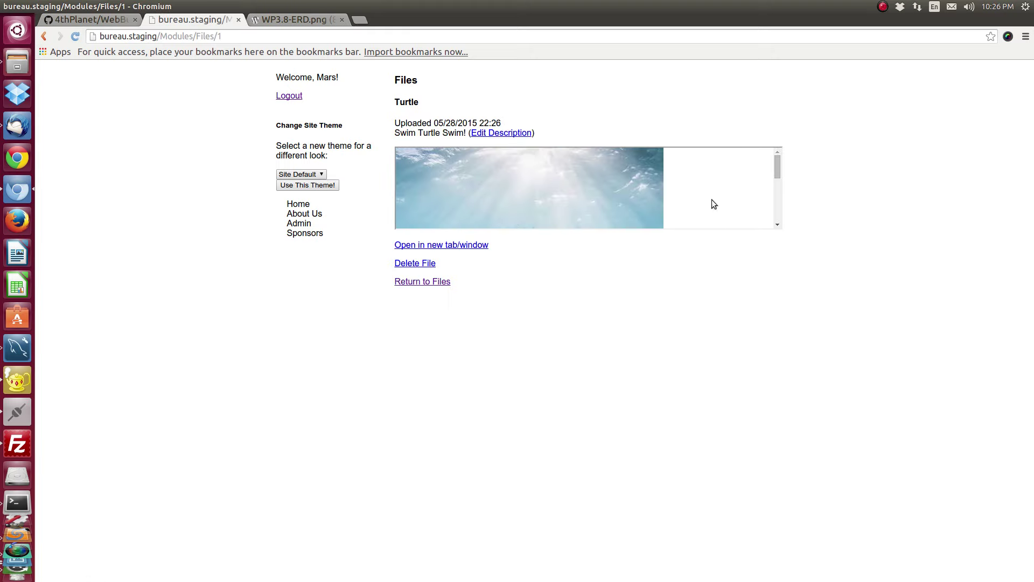
pyautogui.click(464, 248)
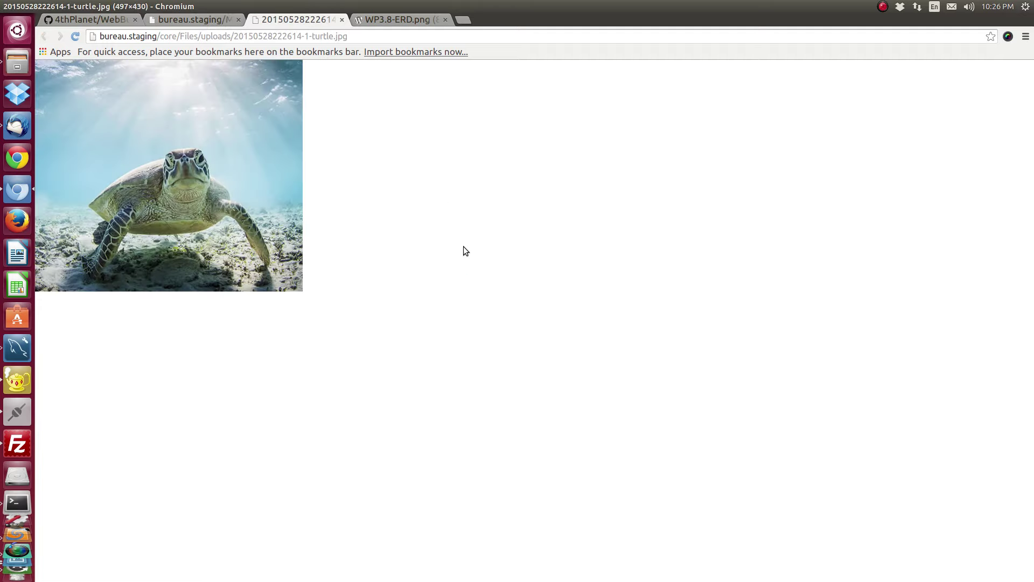
pyautogui.click(343, 20)
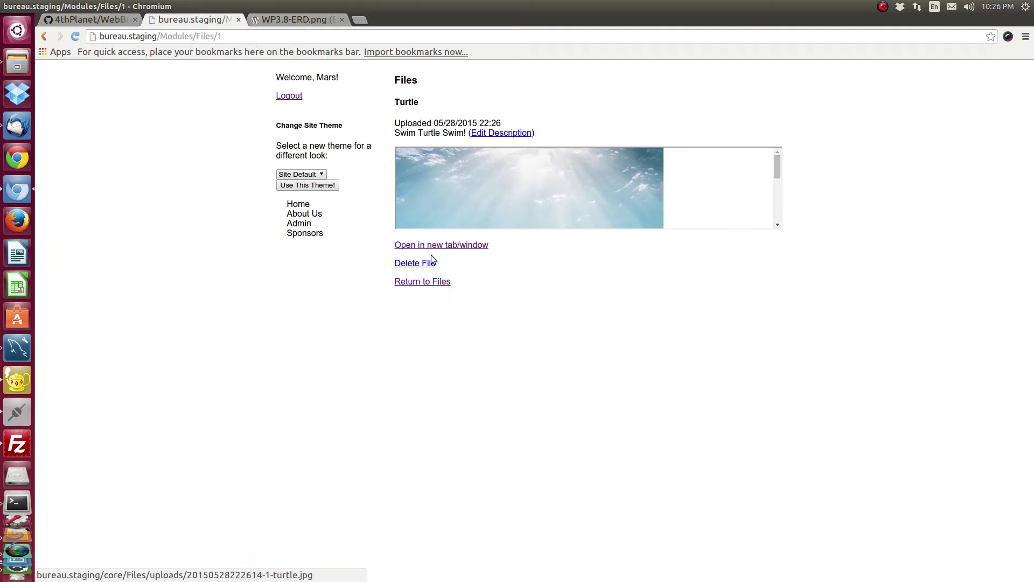
pyautogui.click(438, 282)
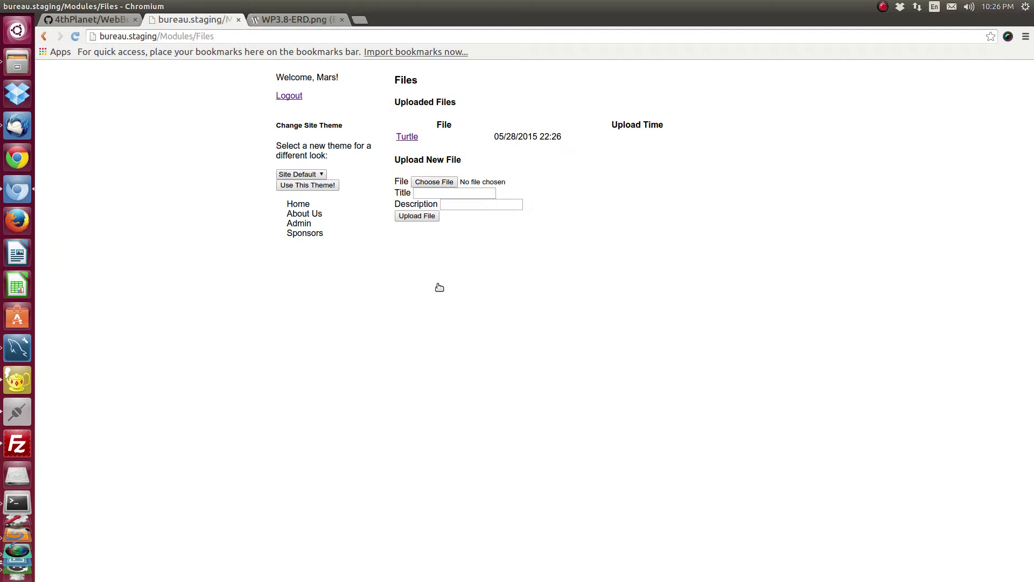
pyautogui.click(312, 226)
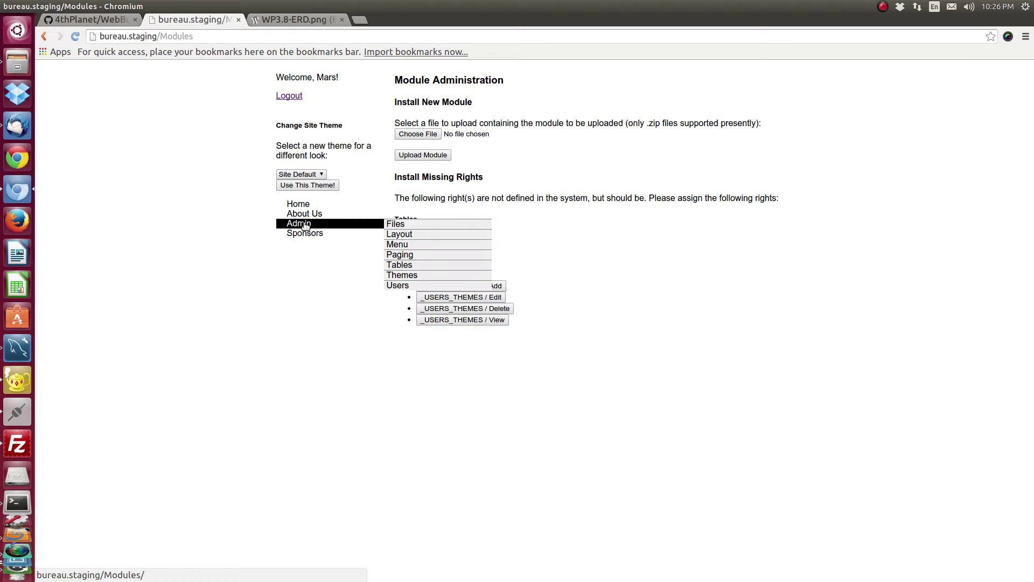
# - Open the user's account and save its group memberships unchanged
pyautogui.click(424, 286)
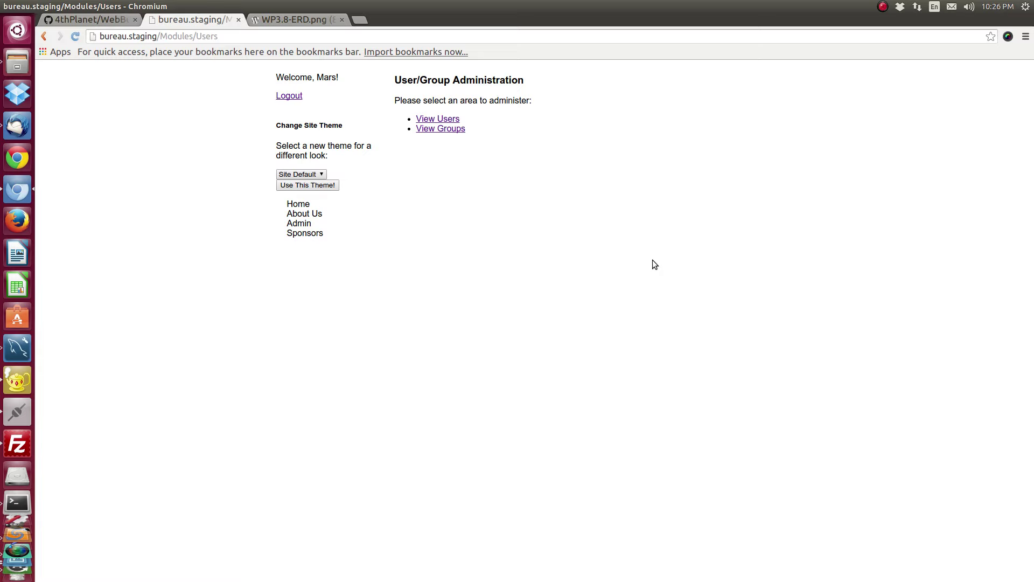
pyautogui.click(454, 119)
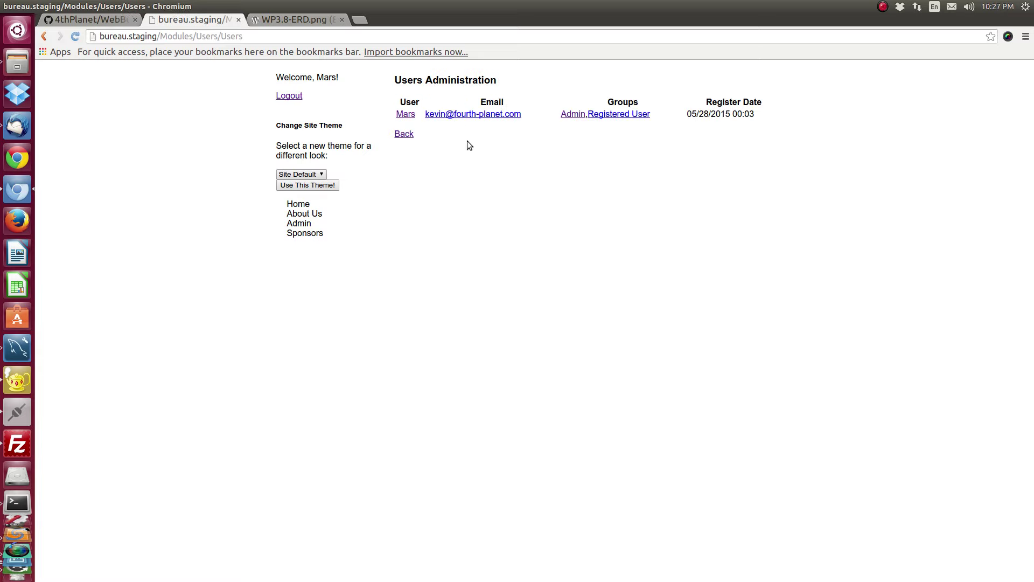
pyautogui.click(405, 115)
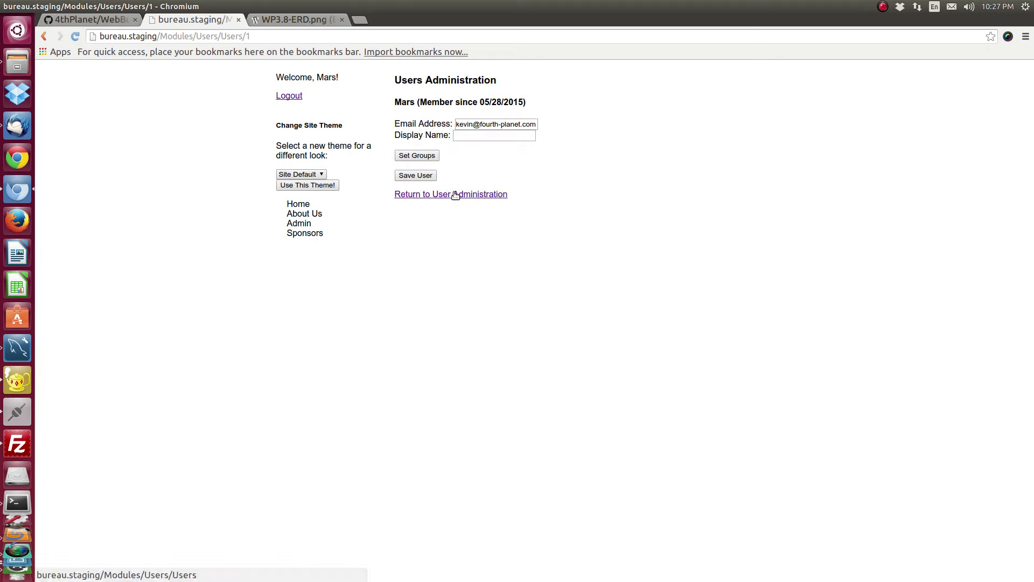
pyautogui.click(434, 156)
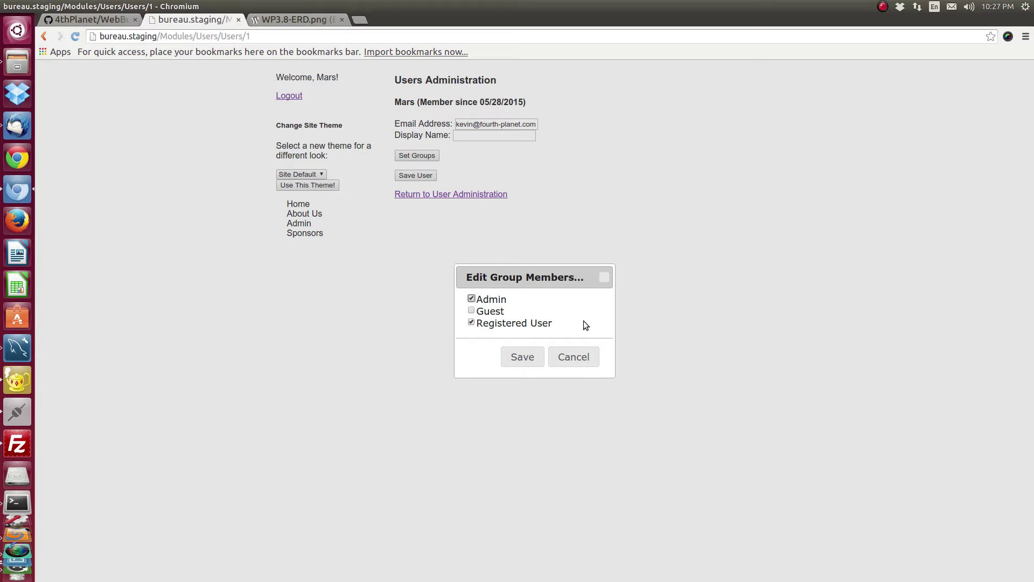
pyautogui.click(522, 356)
pyautogui.click(461, 194)
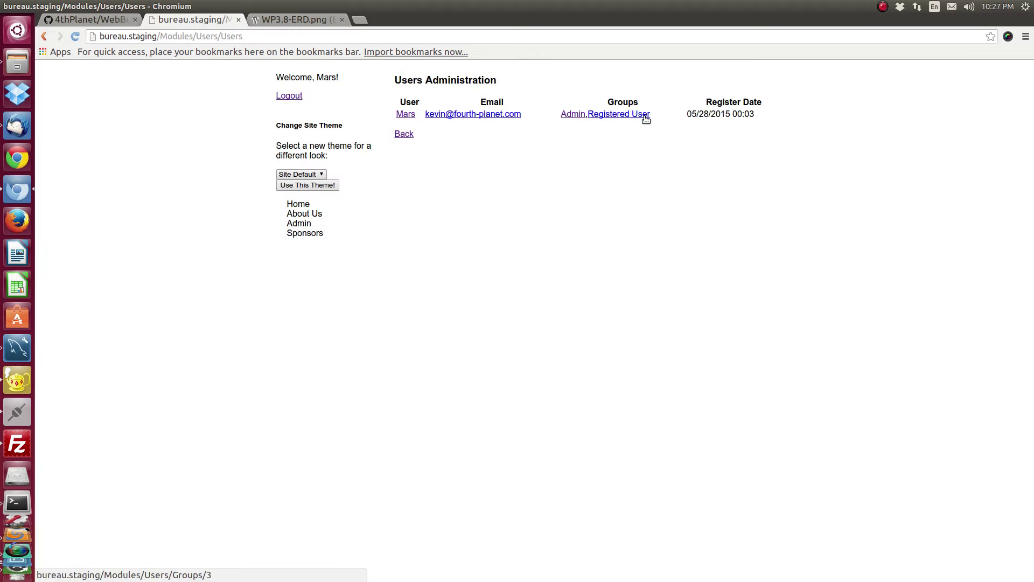
# - Review the Registered User group's rights list, then go back to User/Group Administration
pyautogui.click(612, 116)
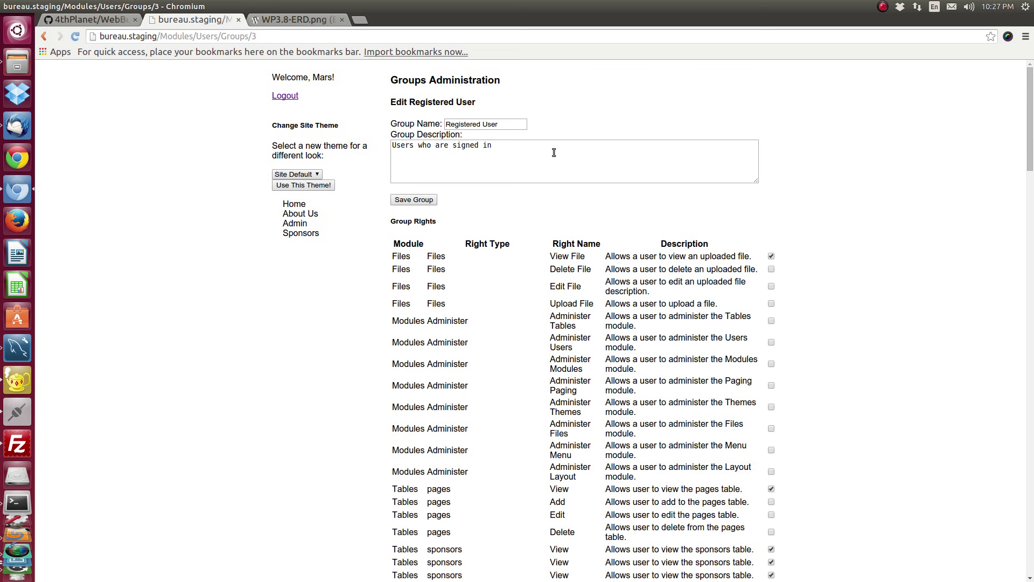
pyautogui.moveTo(512, 126); pyautogui.dragTo(445, 125)
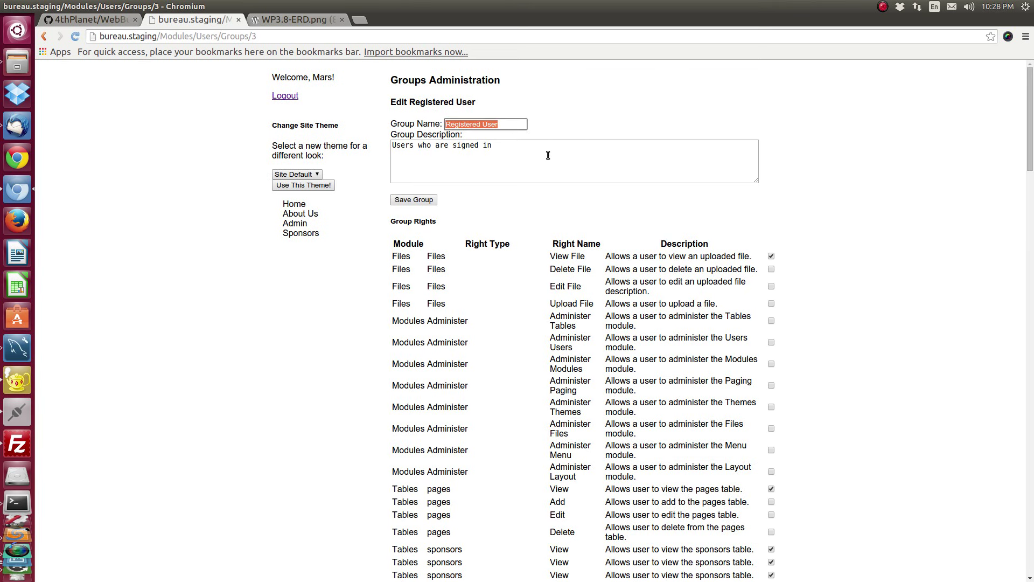
pyautogui.click(548, 155)
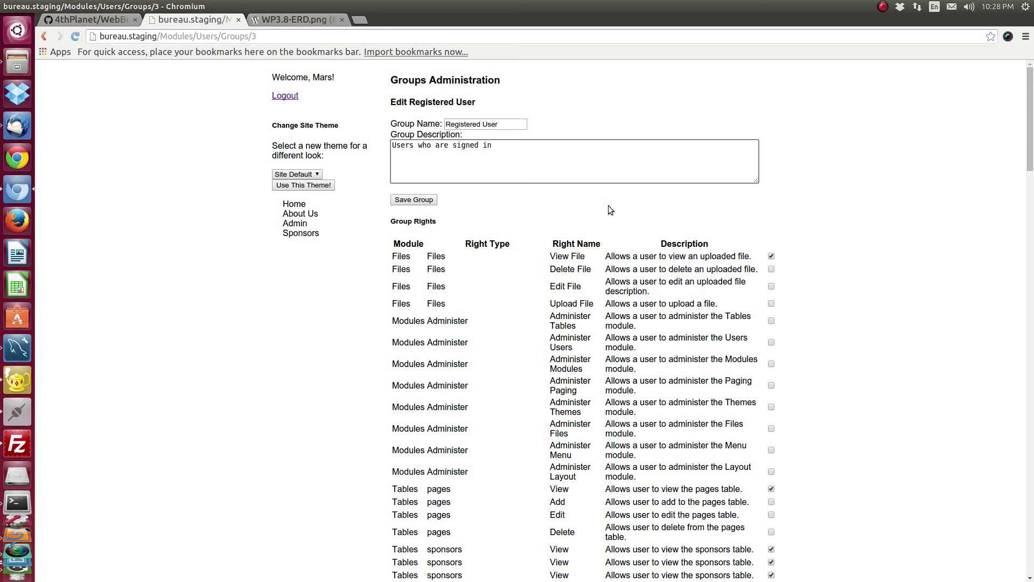
pyautogui.moveTo(394, 255); pyautogui.dragTo(660, 242)
pyautogui.scroll(-1, 762, 500)
pyautogui.moveTo(415, 461); pyautogui.dragTo(697, 462)
pyautogui.scroll(-1, 651, 520)
pyautogui.scroll(-20, 651, 520)
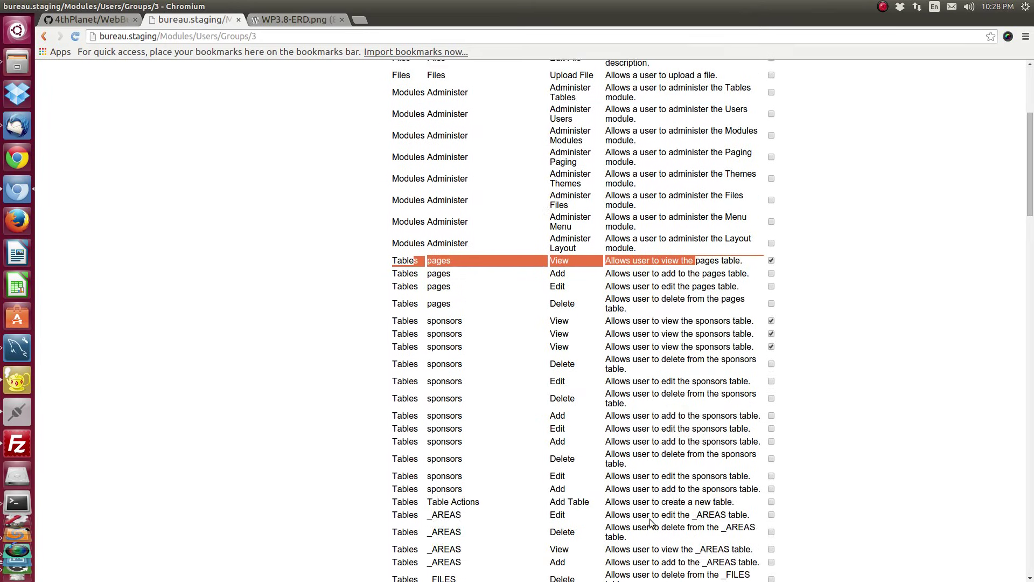
pyautogui.scroll(-10, 650, 518)
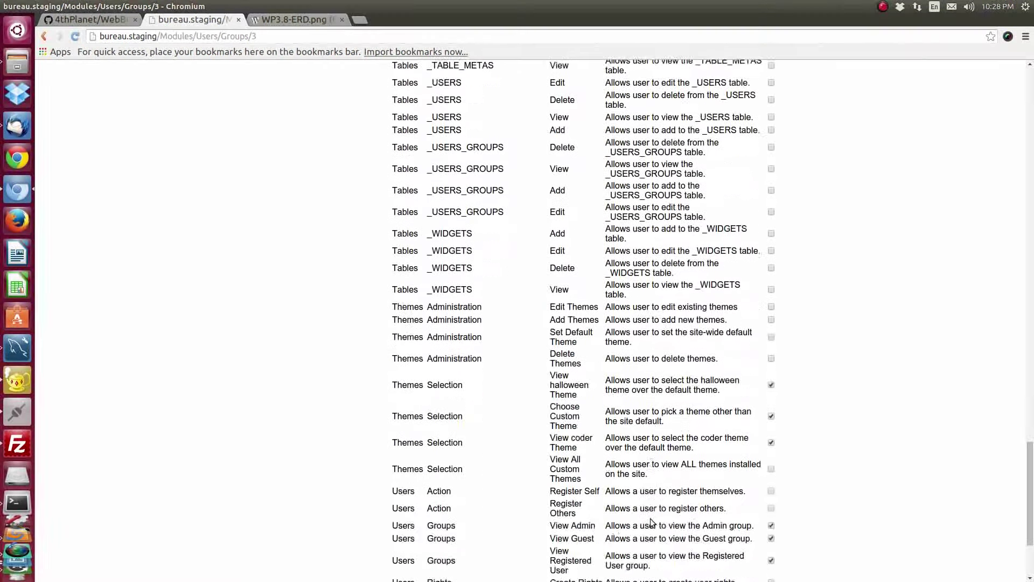
pyautogui.scroll(-1, 781, 475)
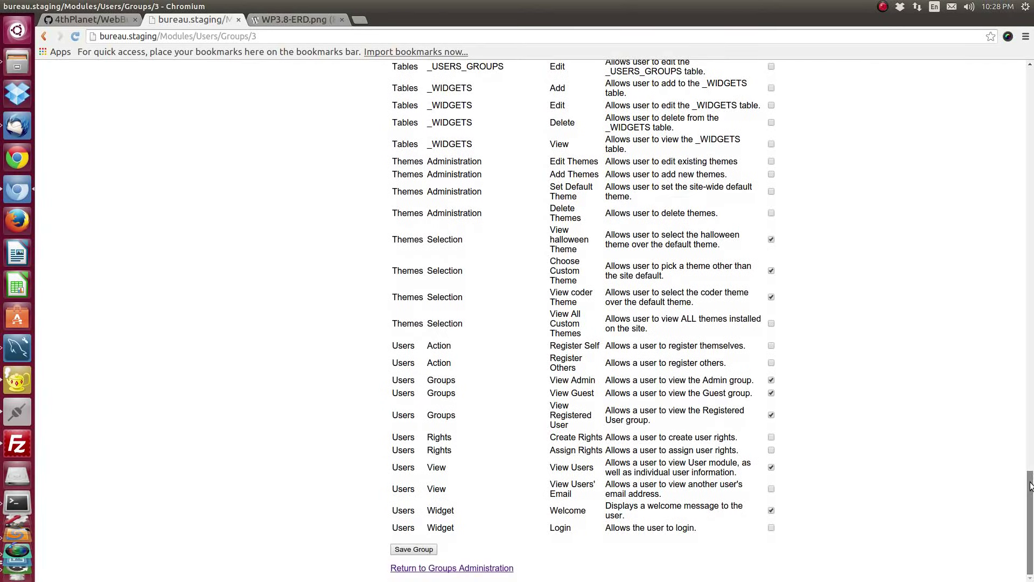
pyautogui.click(488, 569)
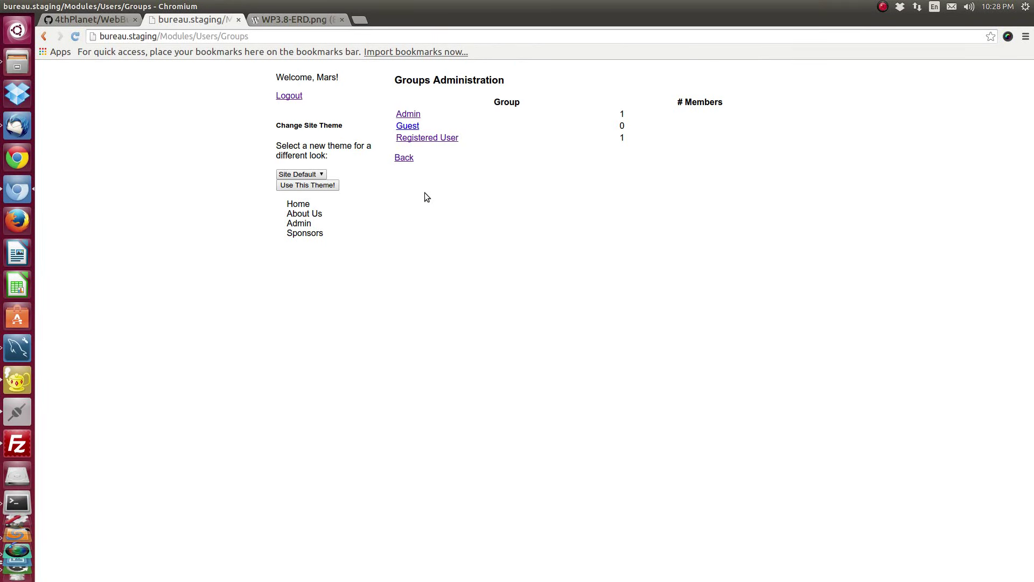
pyautogui.click(408, 160)
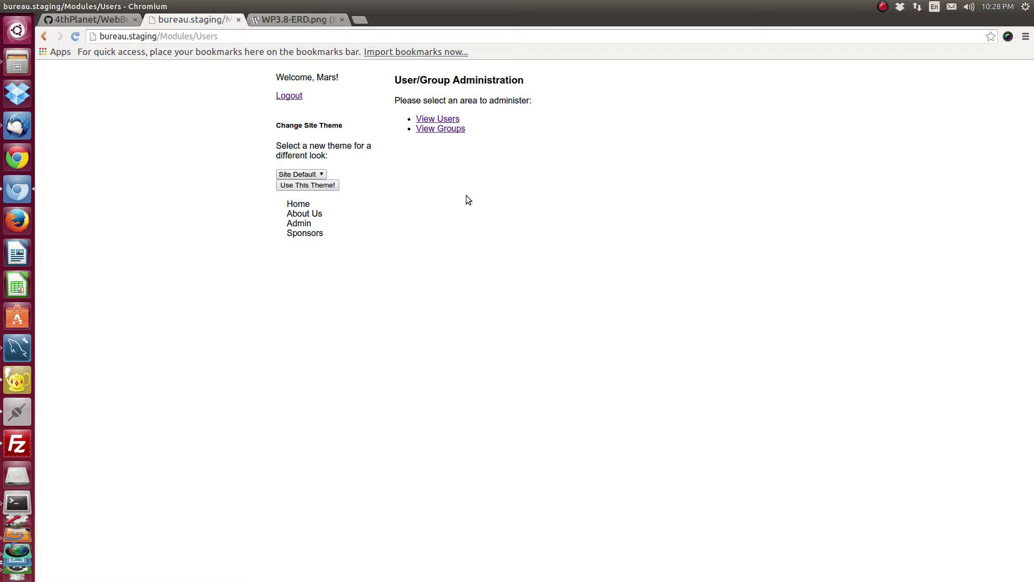